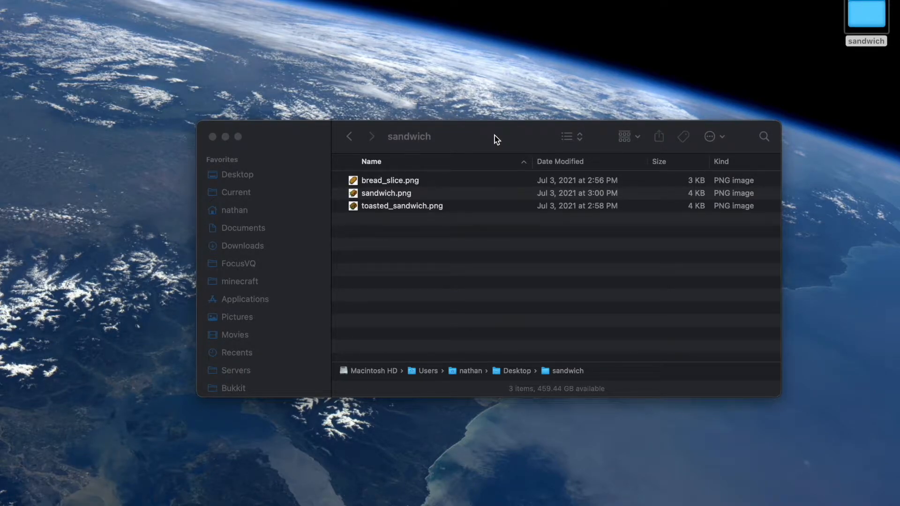
Step: Switch the sandwich folder's view to icons
{"action": "left_click", "coordinate": [636, 137]}
{"action": "left_click", "coordinate": [573, 136]}
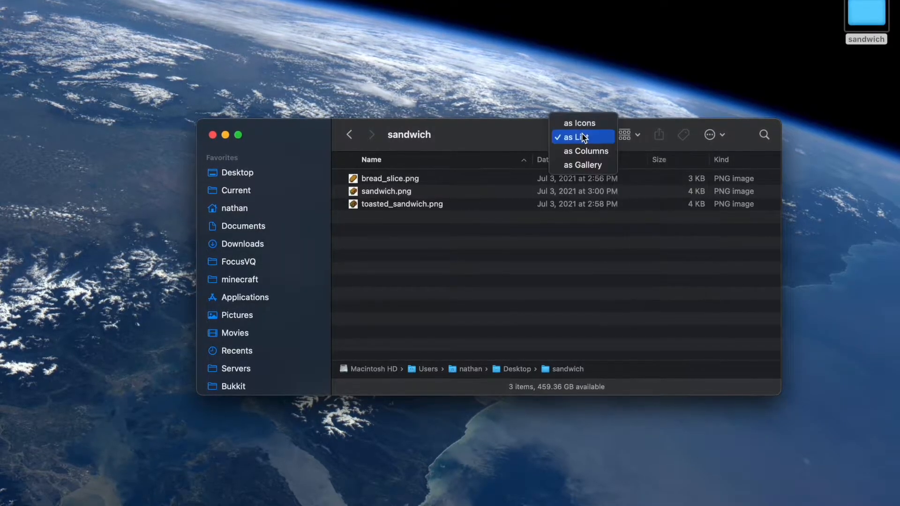
{"action": "left_click", "coordinate": [579, 123]}
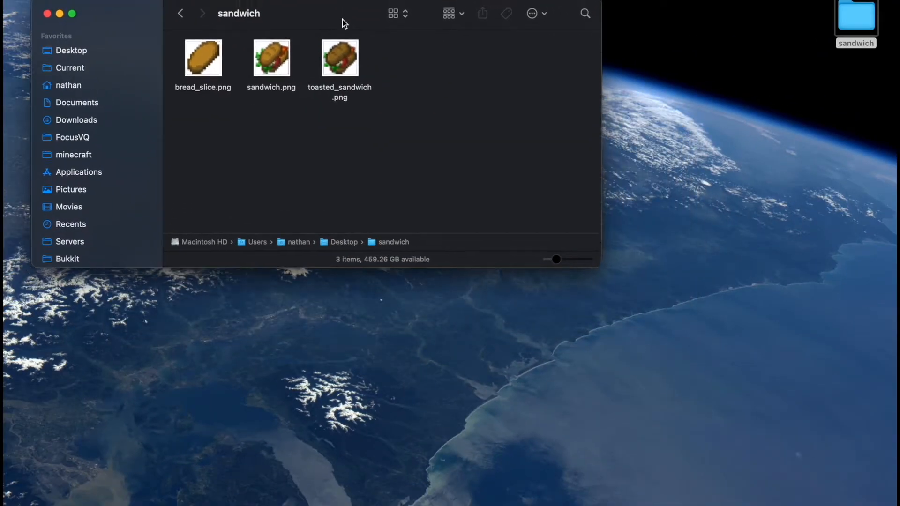
Step: Open the 1.16.3 Minecraft version folder in a second window alongside the sandwich folder
{"action": "left_click_drag", "start_coordinate": [342, 18], "coordinate": [325, 22]}
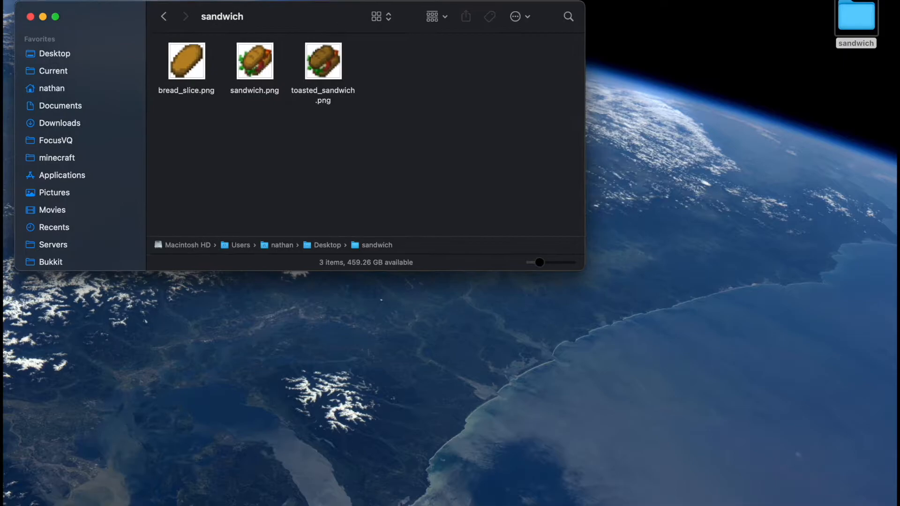
{"action": "left_click", "coordinate": [814, 494]}
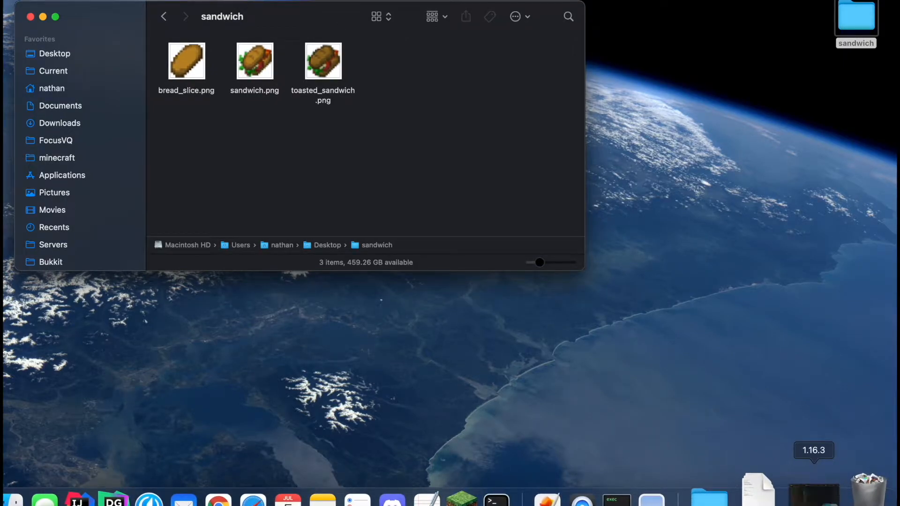
{"action": "left_click_drag", "start_coordinate": [539, 16], "coordinate": [570, 239]}
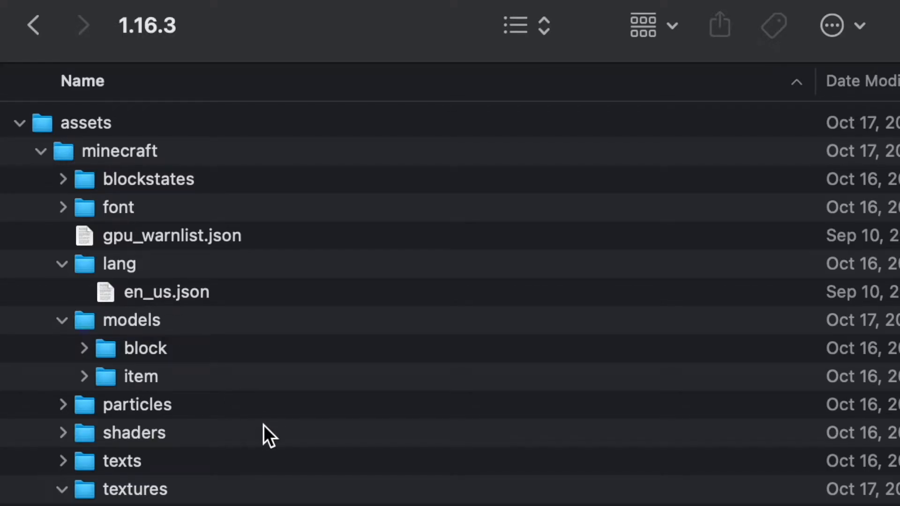
Step: Examine the folder hierarchy under assets in the 1.16.3 folder
{"action": "scroll", "coordinate": [222, 434], "scroll_direction": "down", "scroll_amount": 3}
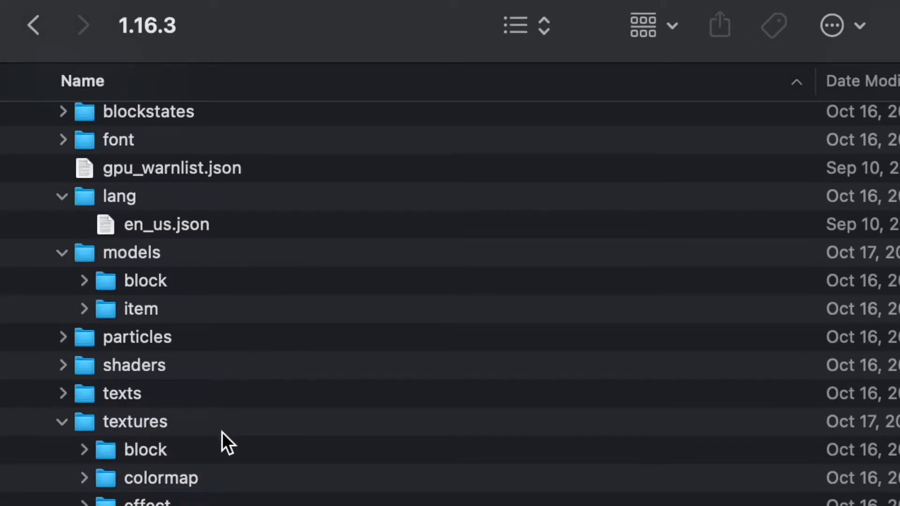
{"action": "scroll", "coordinate": [221, 356], "scroll_direction": "up", "scroll_amount": 3}
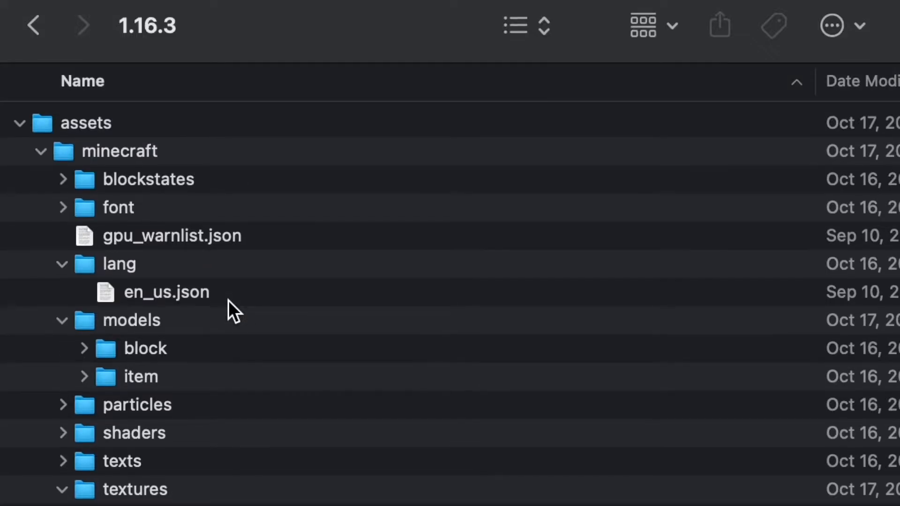
{"action": "left_click", "coordinate": [111, 136]}
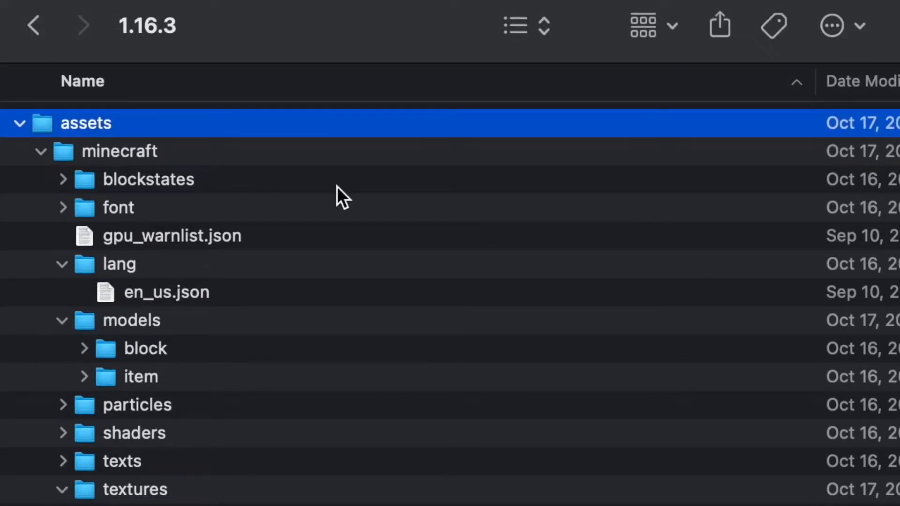
{"action": "key", "text": "Down"}
{"action": "key", "text": "Left"}
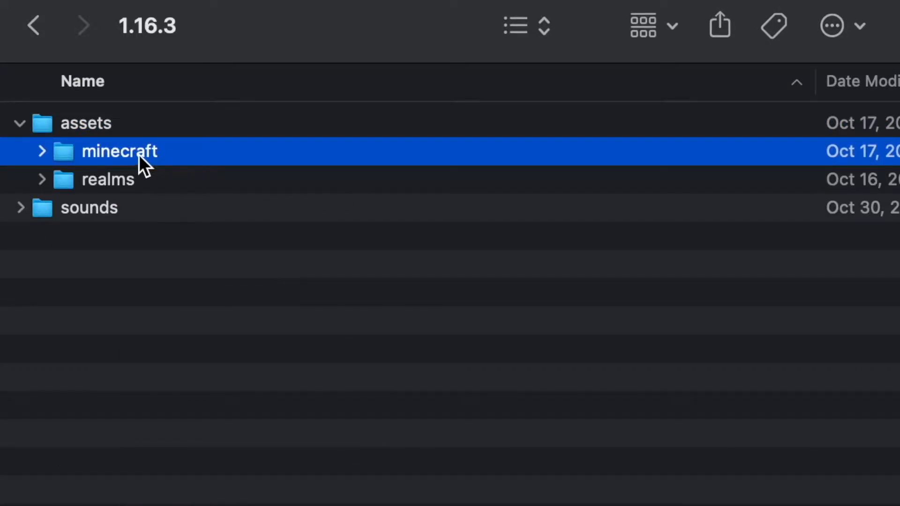
{"action": "left_click", "coordinate": [103, 184]}
{"action": "left_click", "coordinate": [114, 160]}
{"action": "left_click", "coordinate": [440, 137]}
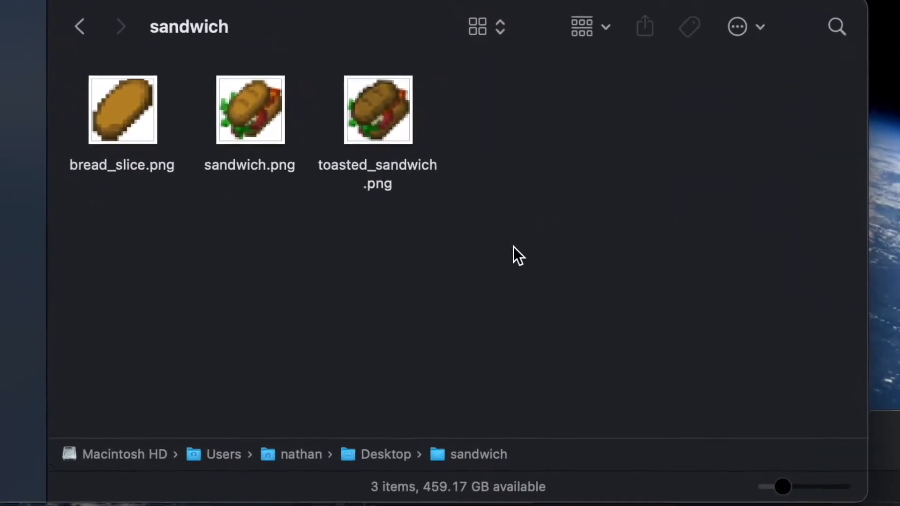
Step: Create a new folder named assets inside the sandwich folder
{"action": "key", "text": "super+shift+n"}
{"action": "type", "text": "asset"}
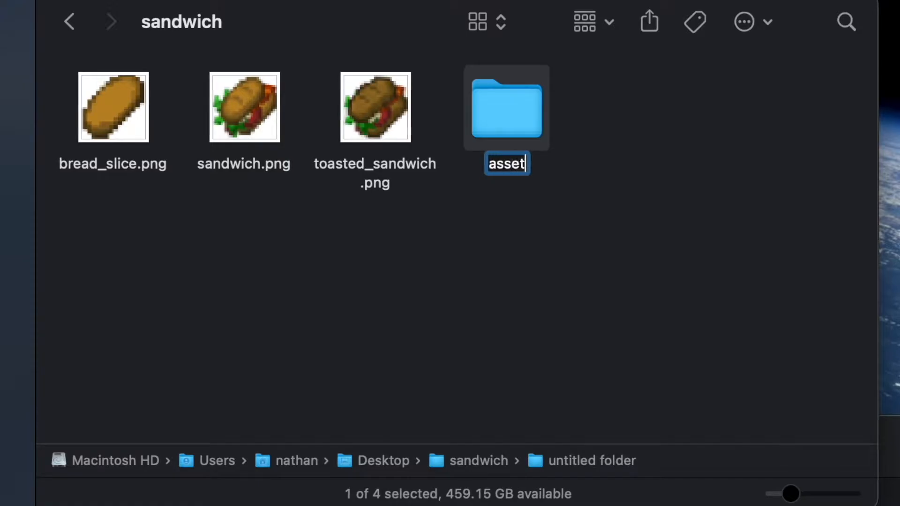
{"action": "type", "text": "s"}
{"action": "key", "text": "Return"}
Step: Inside assets, create a new folder named minecraft
{"action": "double_click", "coordinate": [519, 108]}
{"action": "key", "text": "super+shift+n"}
{"action": "type", "text": "minecraft"}
{"action": "key", "text": "Return"}
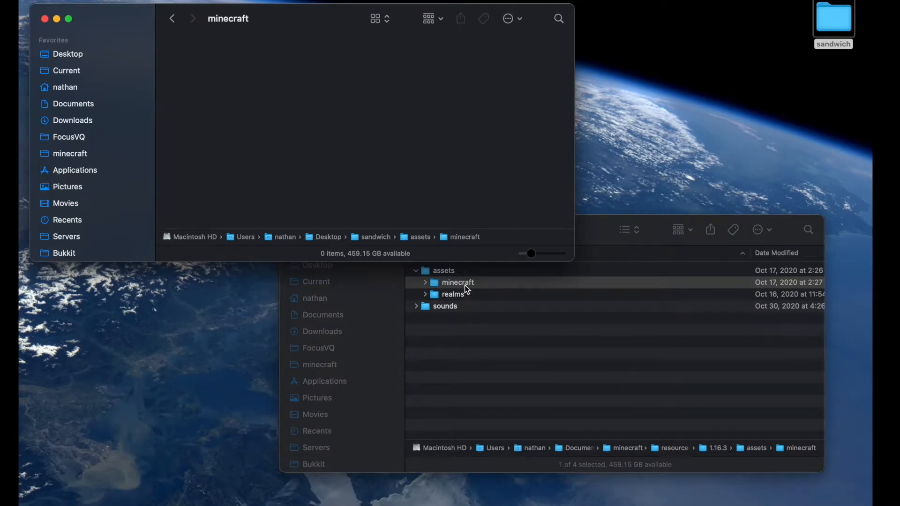
Step: Browse the 1.16.3 minecraft folder's models and textures subfolders for reference
{"action": "left_click", "coordinate": [451, 284]}
{"action": "key", "text": "Right"}
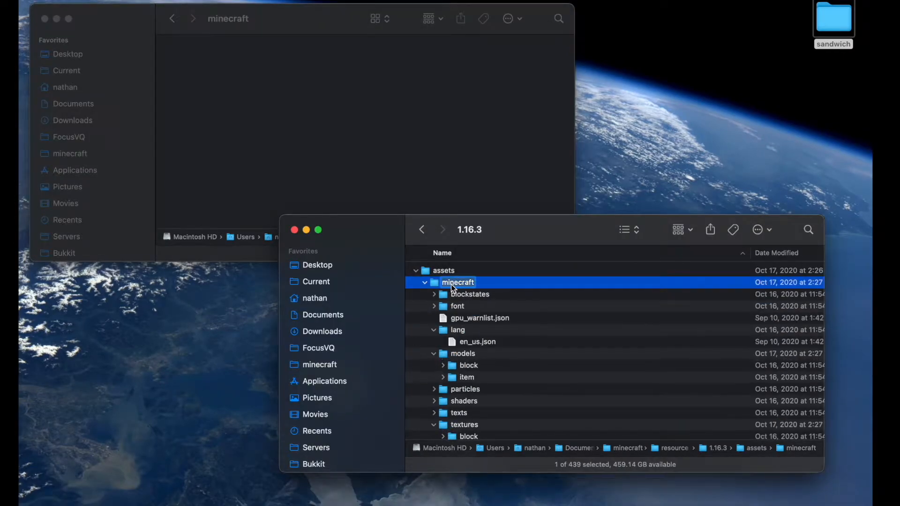
{"action": "key", "text": "Return"}
{"action": "left_click", "coordinate": [466, 358]}
{"action": "scroll", "coordinate": [466, 358], "scroll_direction": "down", "scroll_amount": 3}
{"action": "left_click", "coordinate": [463, 377]}
{"action": "left_click", "coordinate": [404, 130]}
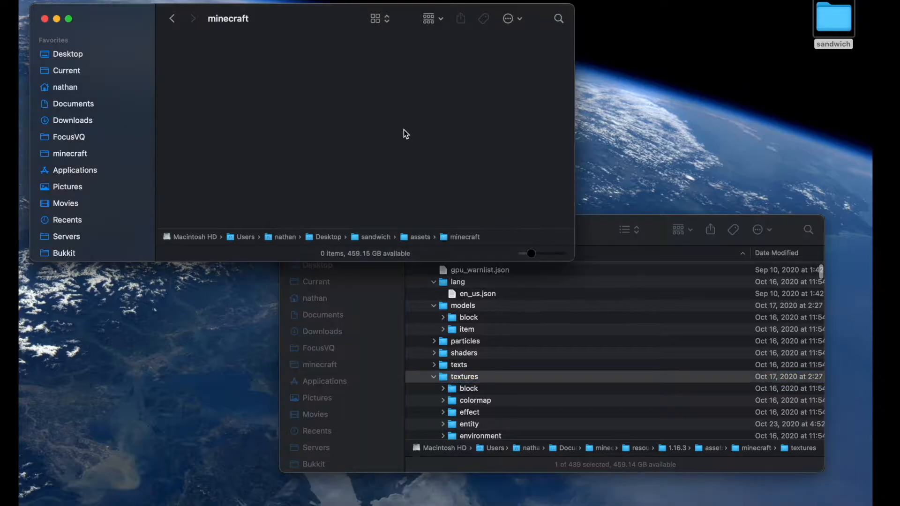
Step: Create a folder named models inside the new minecraft folder
{"action": "key", "text": "super+shift+n"}
{"action": "type", "text": "models"}
{"action": "key", "text": "Return"}
{"action": "left_click", "coordinate": [394, 164]}
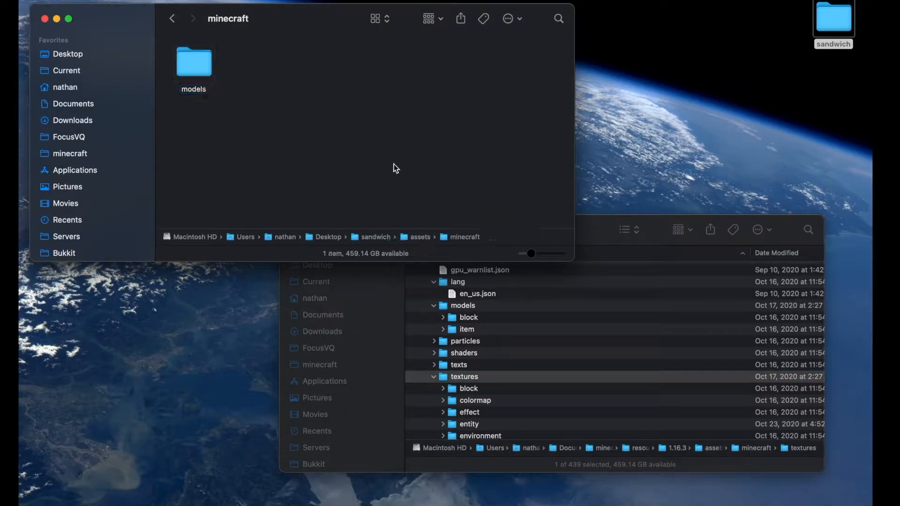
Step: Create a folder named textures next to models
{"action": "key", "text": "super+shift+n"}
{"action": "type", "text": "textures"}
{"action": "key", "text": "Return"}
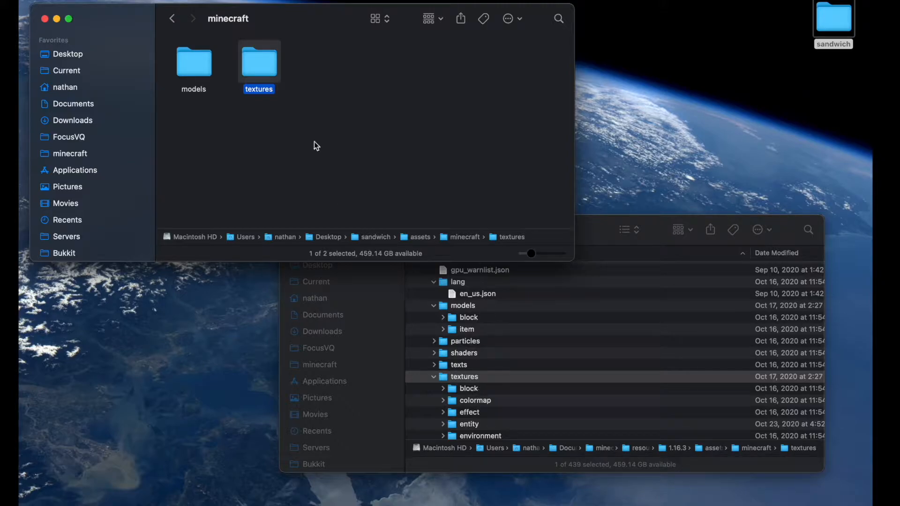
Step: Inside the textures folder, create a folder named item
{"action": "scroll", "coordinate": [494, 387], "scroll_direction": "down", "scroll_amount": 5}
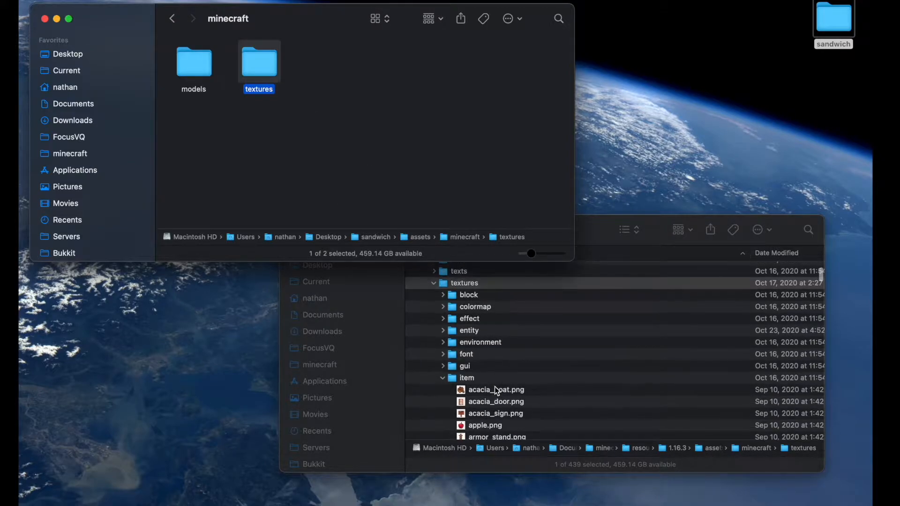
{"action": "double_click", "coordinate": [262, 69]}
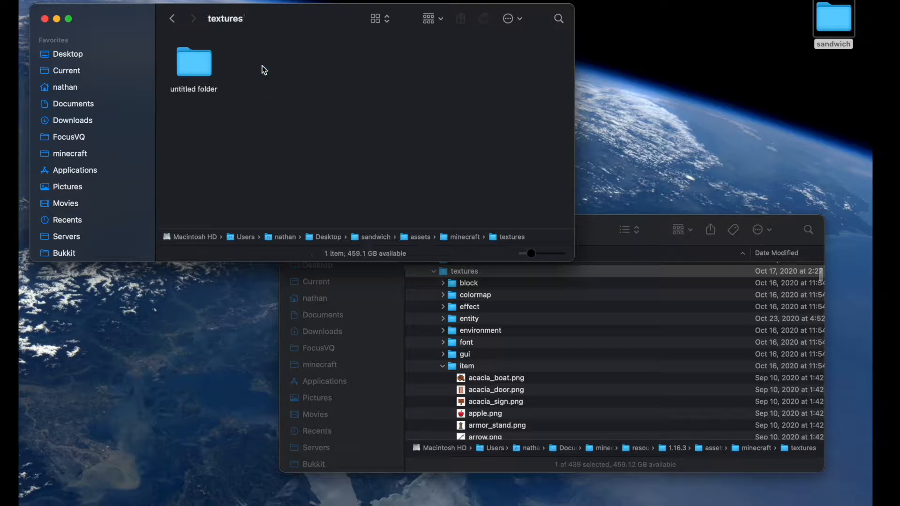
{"action": "key", "text": "super+shift+n"}
{"action": "type", "text": "item"}
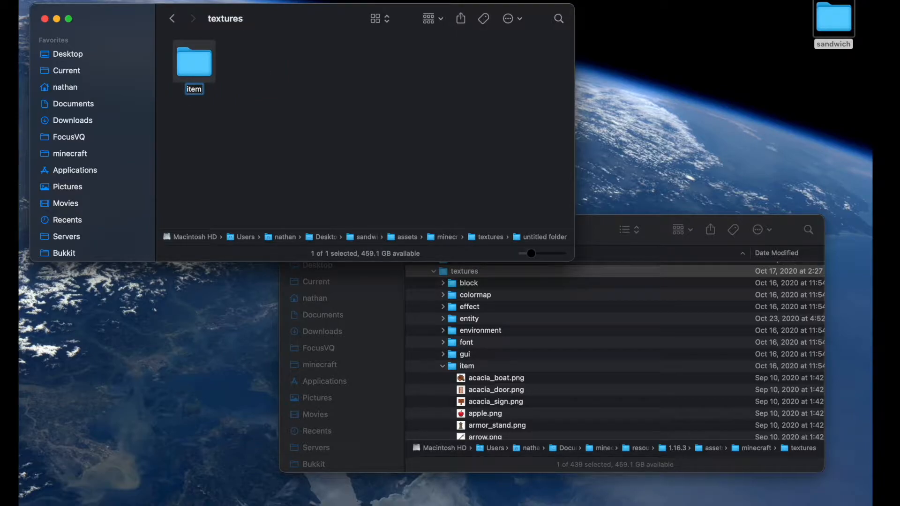
{"action": "key", "text": "Return"}
Step: Inside the item folder, create a folder named custom
{"action": "double_click", "coordinate": [199, 74]}
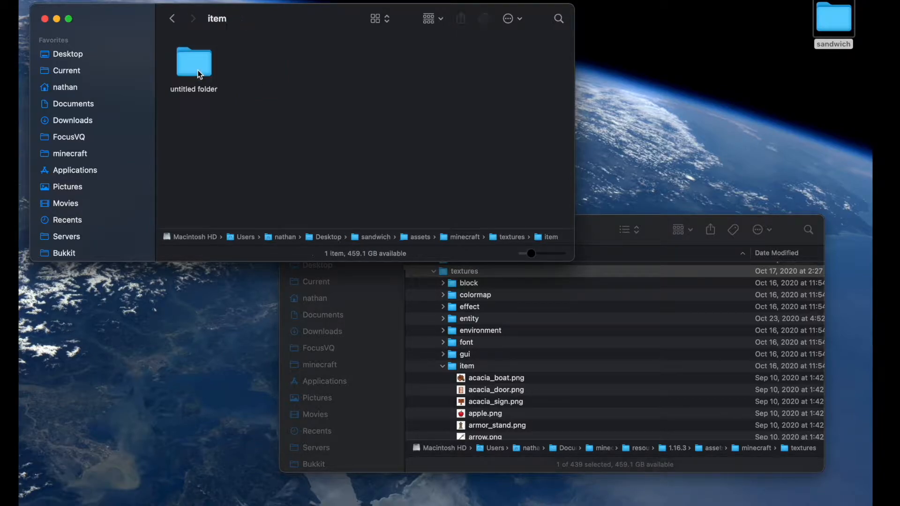
{"action": "key", "text": "super+shift+n"}
{"action": "type", "text": "custom"}
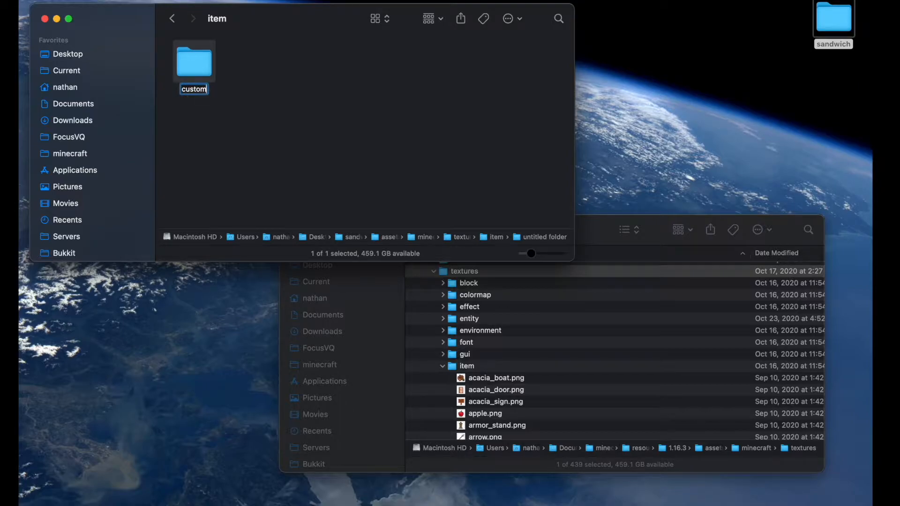
{"action": "key", "text": "Return"}
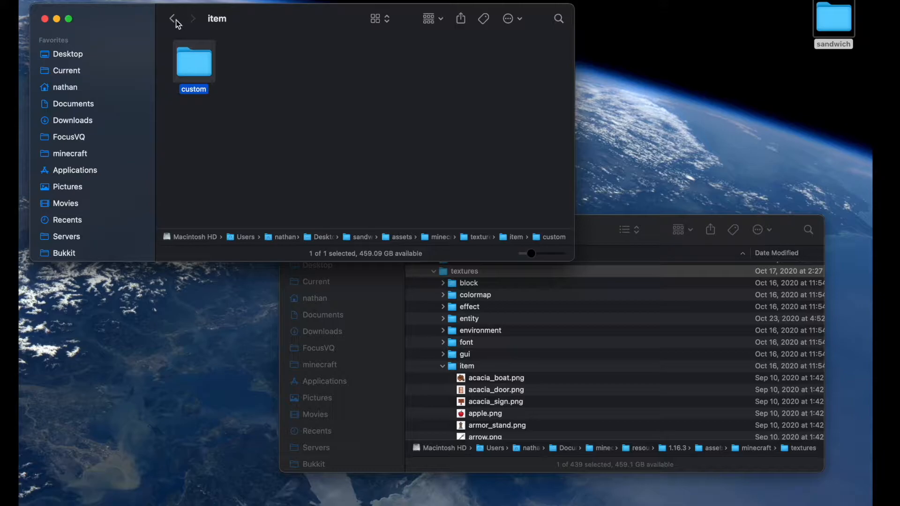
Step: Return to the minecraft folder and switch the window to column view
{"action": "left_click", "coordinate": [178, 23]}
{"action": "left_click", "coordinate": [177, 24]}
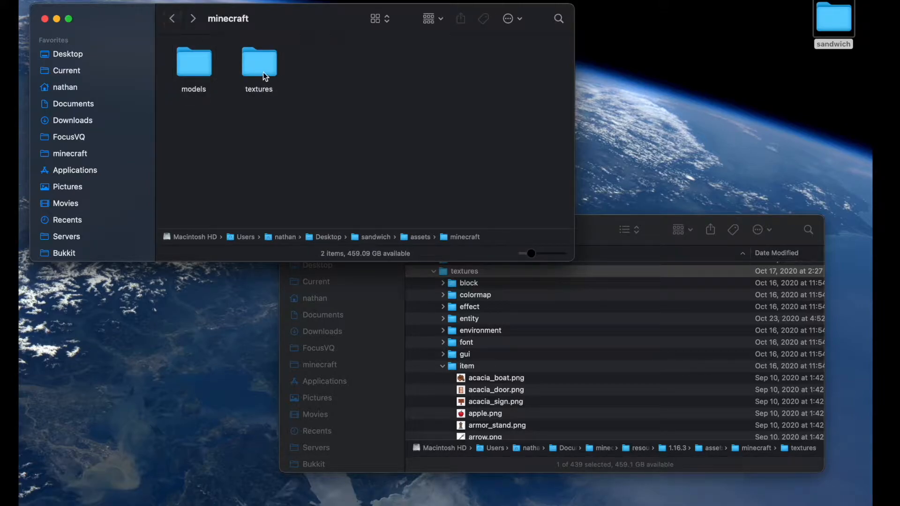
{"action": "left_click", "coordinate": [430, 18]}
{"action": "left_click", "coordinate": [385, 19]}
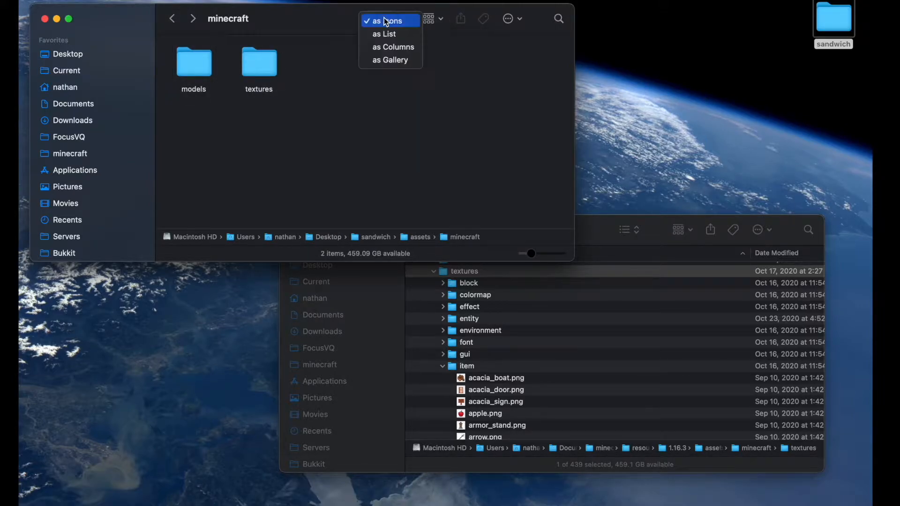
{"action": "left_click", "coordinate": [395, 46]}
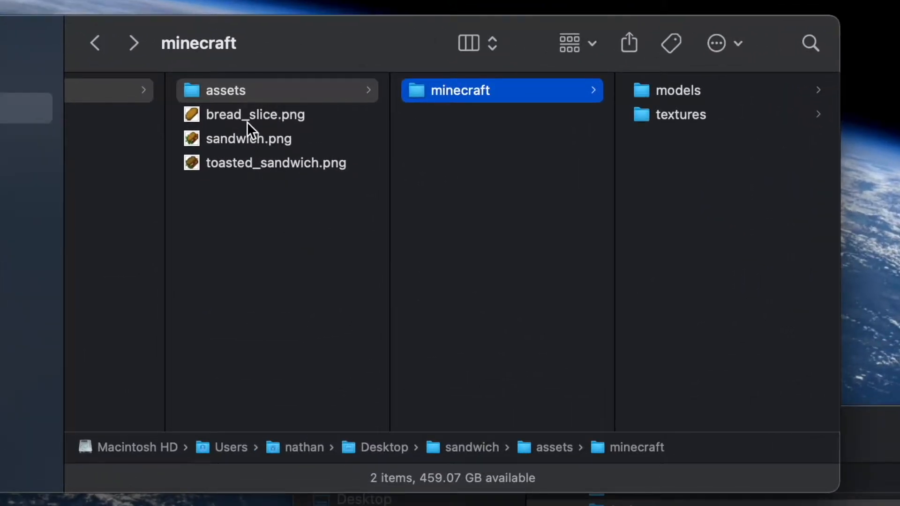
Step: Move bread_slice.png, sandwich.png and toasted_sandwich.png into the textures/item/custom folder
{"action": "left_click", "coordinate": [247, 119]}
{"action": "left_click", "coordinate": [289, 165], "text": "shift"}
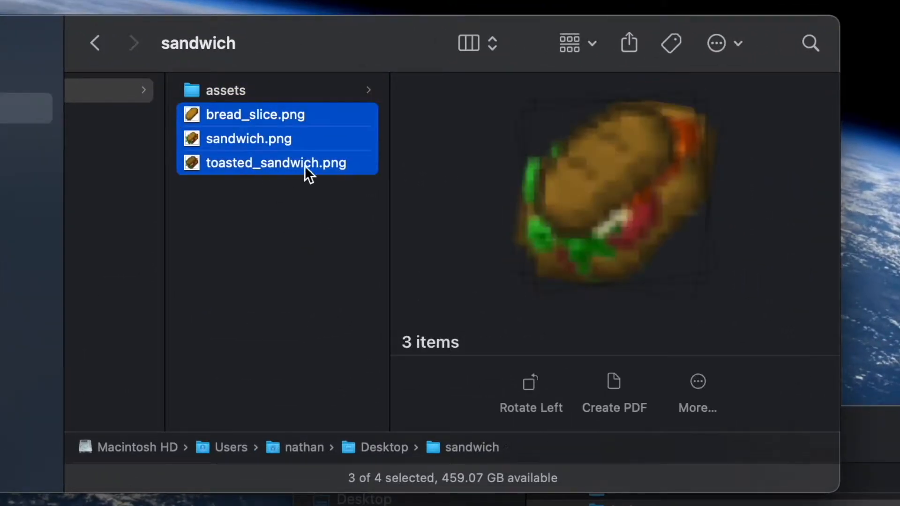
{"action": "left_click_drag", "start_coordinate": [290, 143], "coordinate": [706, 148]}
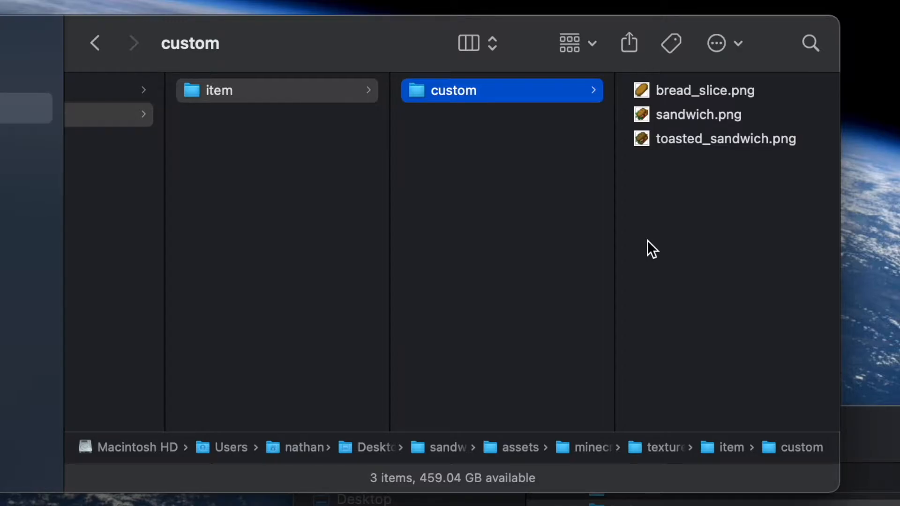
Step: Create a folder named item inside the models folder
{"action": "scroll", "coordinate": [450, 246], "scroll_direction": "left", "scroll_amount": 6}
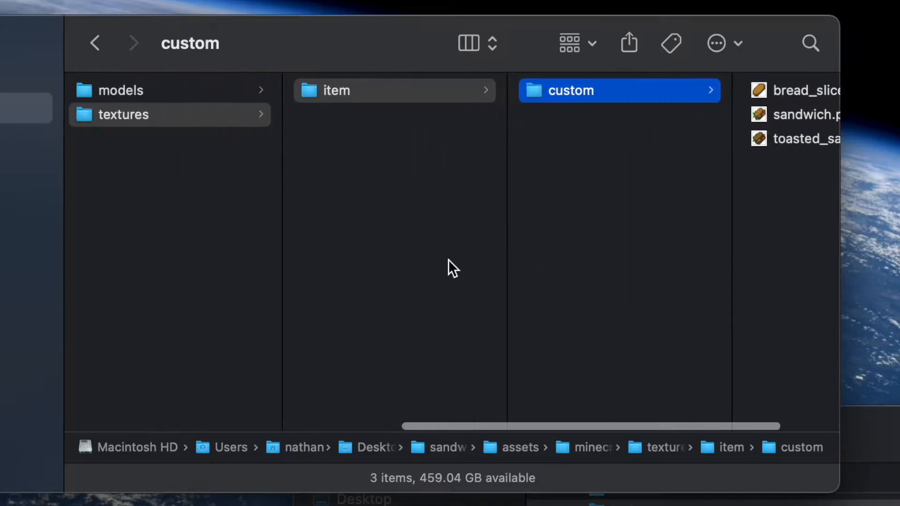
{"action": "scroll", "coordinate": [525, 304], "scroll_direction": "left", "scroll_amount": 3}
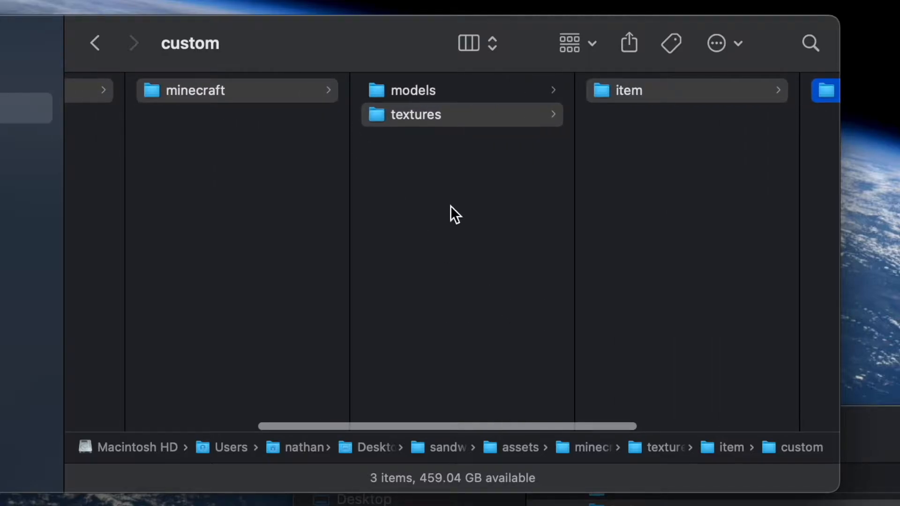
{"action": "scroll", "coordinate": [564, 282], "scroll_direction": "right", "scroll_amount": 2}
{"action": "left_click", "coordinate": [301, 93]}
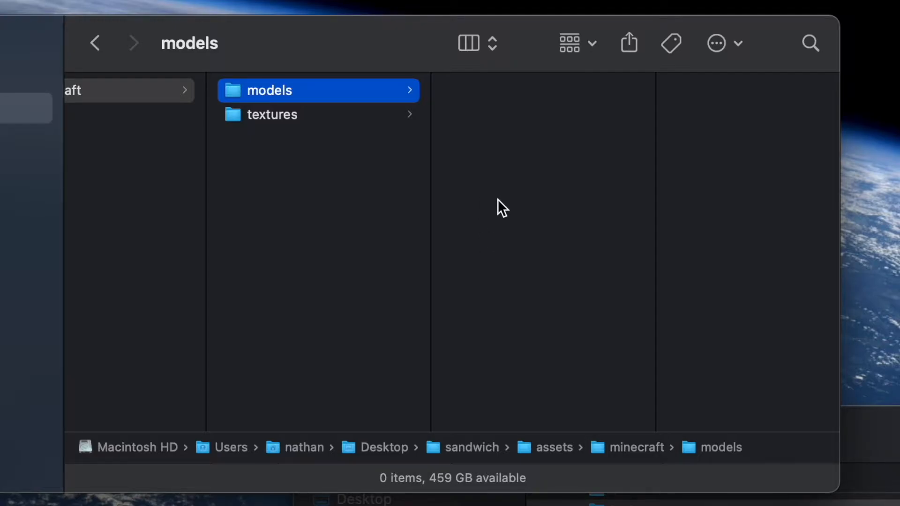
{"action": "key", "text": "shift+super+n"}
{"action": "type", "text": "item"}
{"action": "key", "text": "Return"}
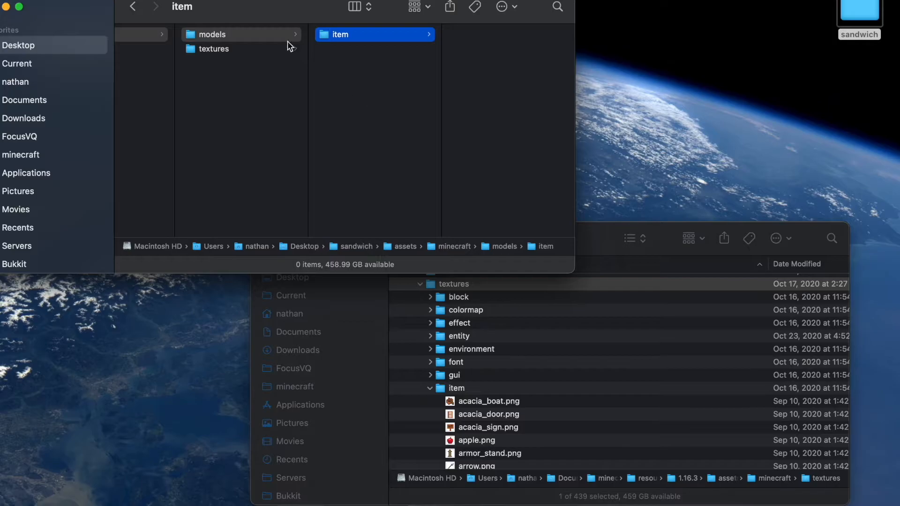
Step: Copy bread.json from the 1.16.3 models/item folder into the pack's models/item folder
{"action": "left_click", "coordinate": [600, 238]}
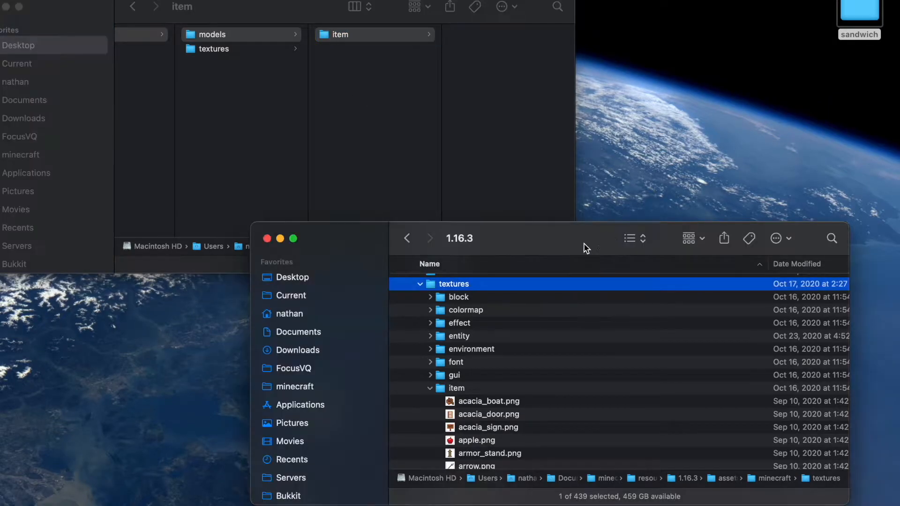
{"action": "scroll", "coordinate": [464, 338], "scroll_direction": "up", "scroll_amount": 5}
{"action": "key", "text": "Left"}
{"action": "left_click", "coordinate": [457, 352]}
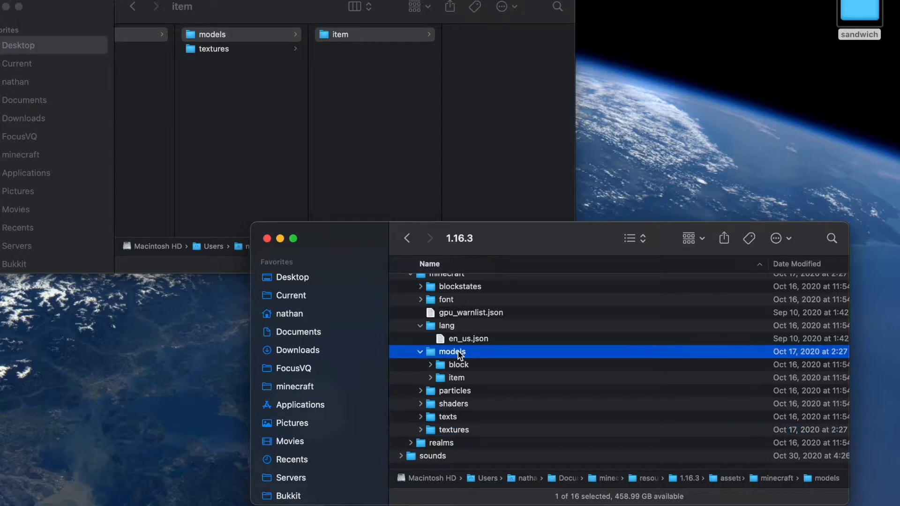
{"action": "key", "text": "Down"}
{"action": "key", "text": "Right"}
{"action": "scroll", "coordinate": [499, 400], "scroll_direction": "down", "scroll_amount": 15}
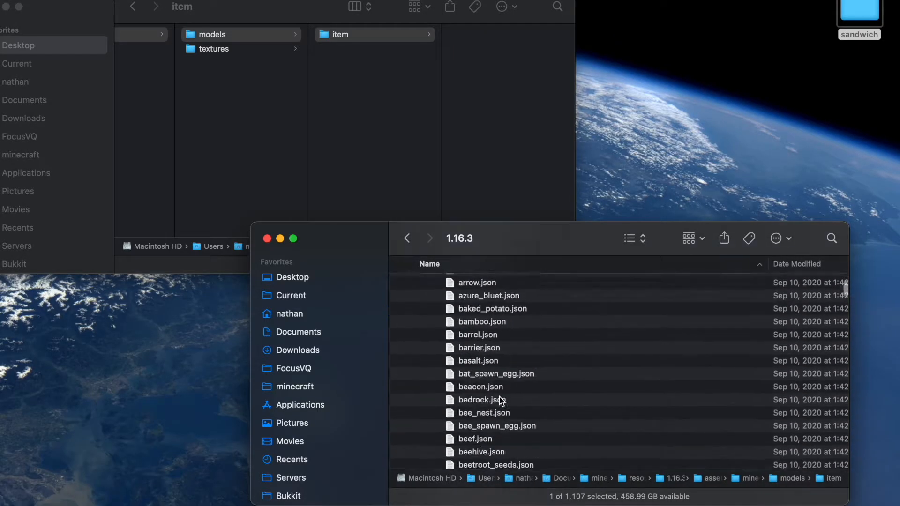
{"action": "scroll", "coordinate": [500, 400], "scroll_direction": "down", "scroll_amount": 15}
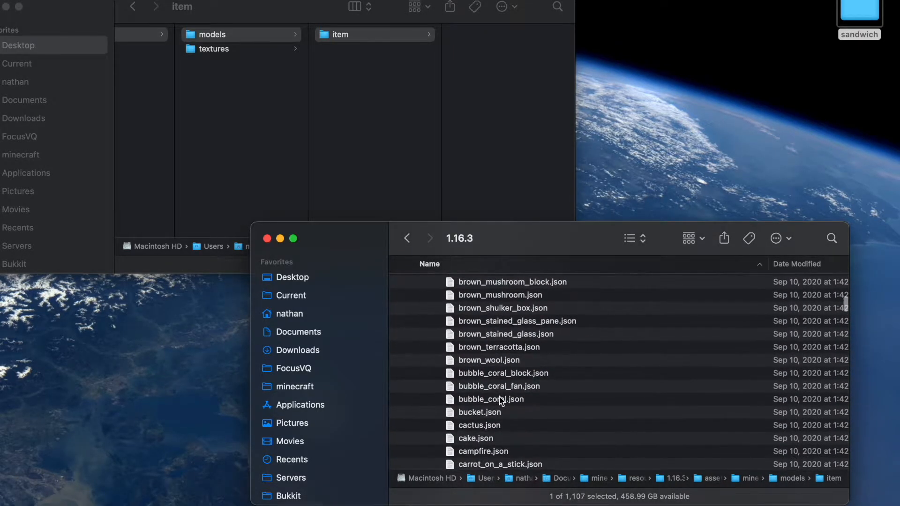
{"action": "right_click", "coordinate": [500, 401]}
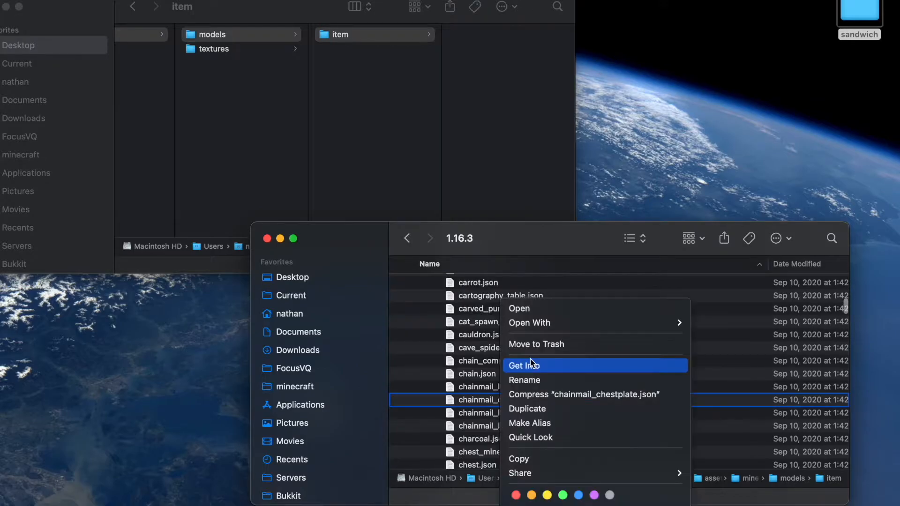
{"action": "left_click", "coordinate": [479, 344]}
{"action": "scroll", "coordinate": [479, 343], "scroll_direction": "up", "scroll_amount": 5}
{"action": "scroll", "coordinate": [503, 371], "scroll_direction": "up", "scroll_amount": 8}
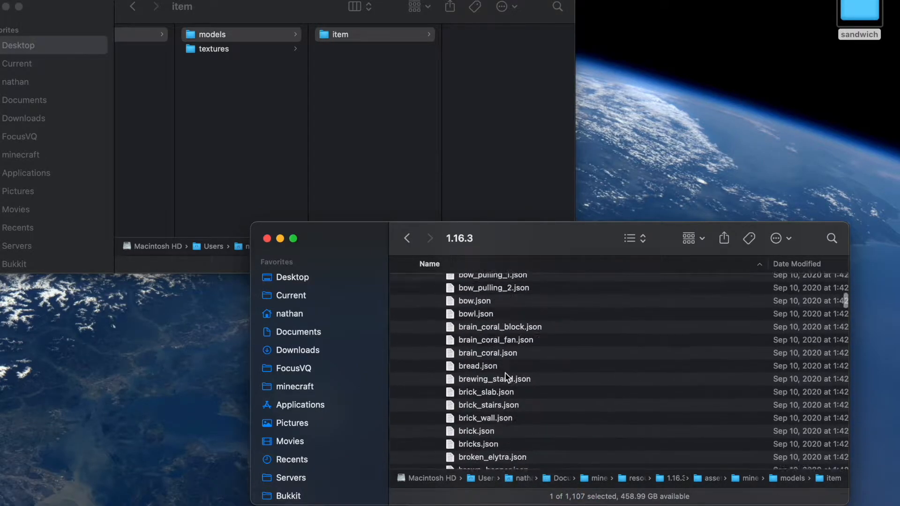
{"action": "scroll", "coordinate": [505, 372], "scroll_direction": "down", "scroll_amount": 2}
{"action": "left_click_drag", "start_coordinate": [506, 374], "coordinate": [501, 119]}
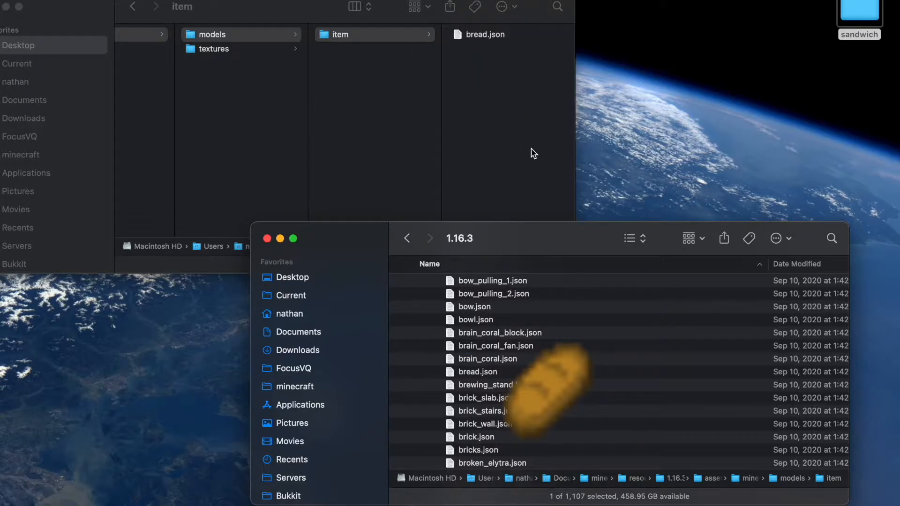
{"action": "scroll", "coordinate": [510, 317], "scroll_direction": "up", "scroll_amount": 15}
{"action": "scroll", "coordinate": [510, 318], "scroll_direction": "down", "scroll_amount": 5}
{"action": "scroll", "coordinate": [510, 318], "scroll_direction": "down", "scroll_amount": 10}
{"action": "scroll", "coordinate": [510, 322], "scroll_direction": "up", "scroll_amount": 6}
{"action": "scroll", "coordinate": [510, 322], "scroll_direction": "down", "scroll_amount": 5}
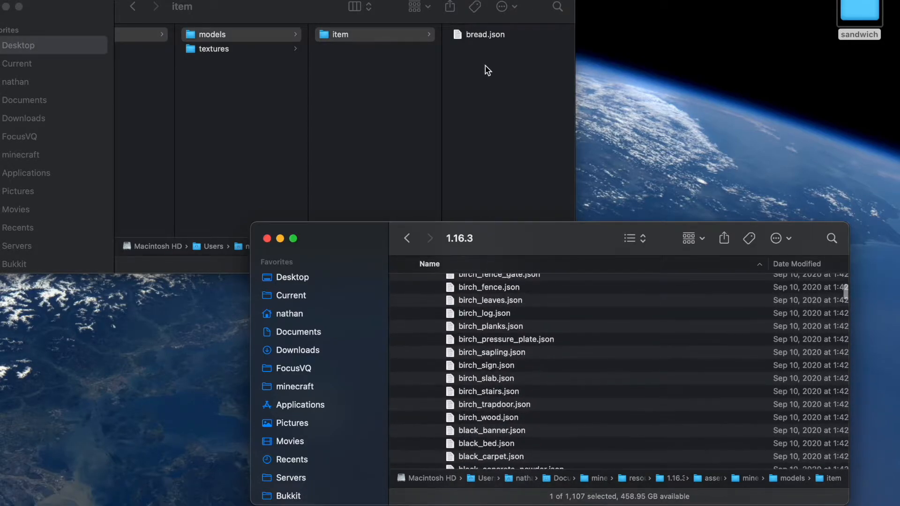
Step: Open the pack's bread.json in TextEdit
{"action": "left_click", "coordinate": [491, 41]}
{"action": "left_click", "coordinate": [491, 41]}
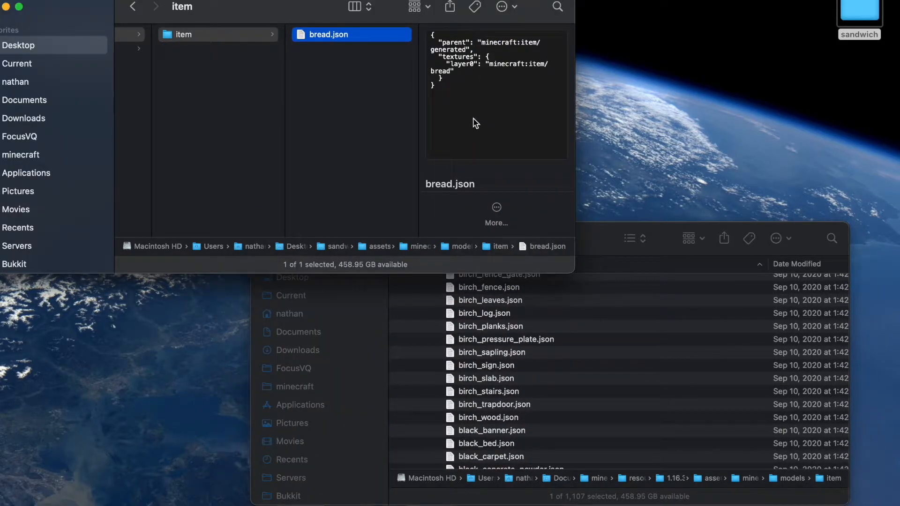
{"action": "right_click", "coordinate": [353, 37]}
{"action": "mouse_move", "coordinate": [400, 60]}
{"action": "left_click", "coordinate": [544, 65]}
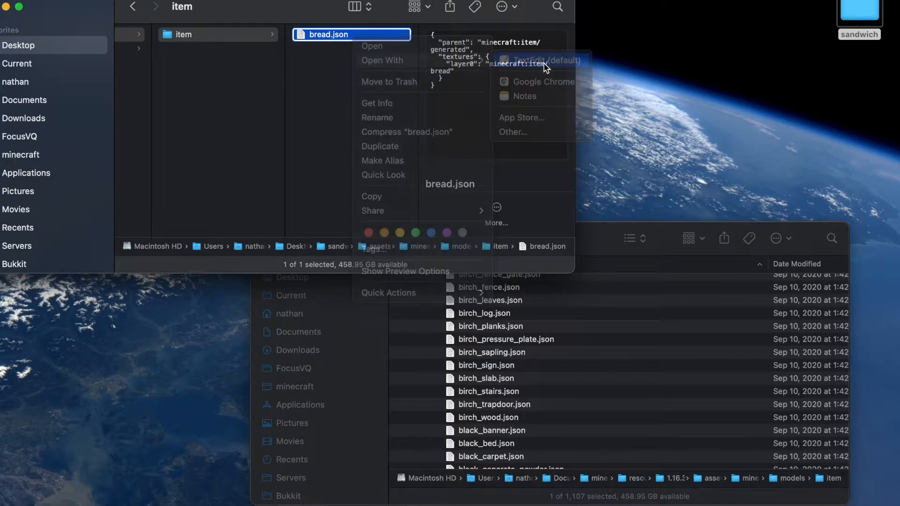
{"action": "left_click_drag", "start_coordinate": [410, 14], "coordinate": [667, 177]}
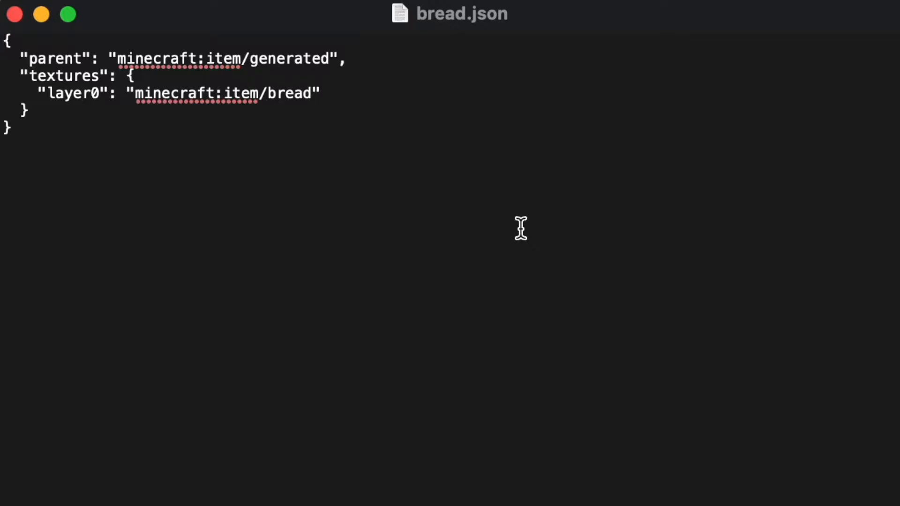
Step: Examine the parent and layer0 texture paths in bread.json
{"action": "left_click", "coordinate": [90, 112]}
{"action": "double_click", "coordinate": [299, 105]}
{"action": "double_click", "coordinate": [242, 93]}
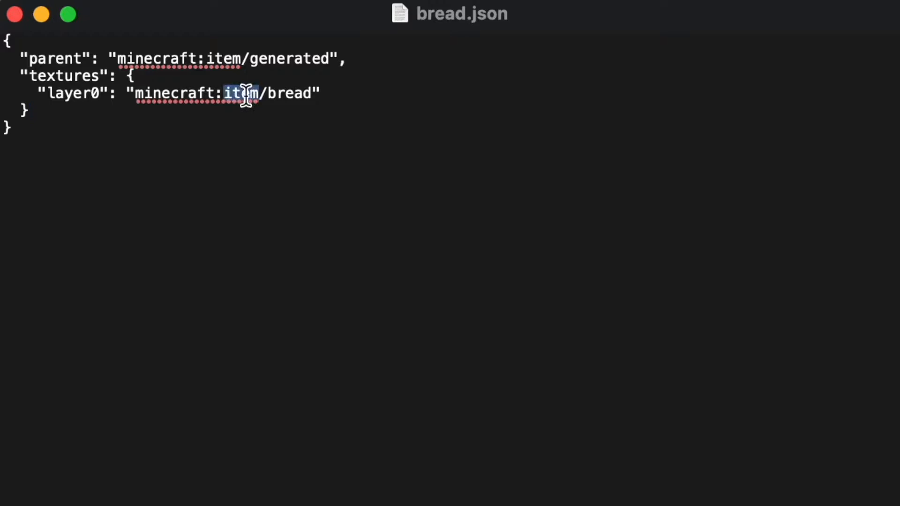
{"action": "left_click", "coordinate": [335, 113]}
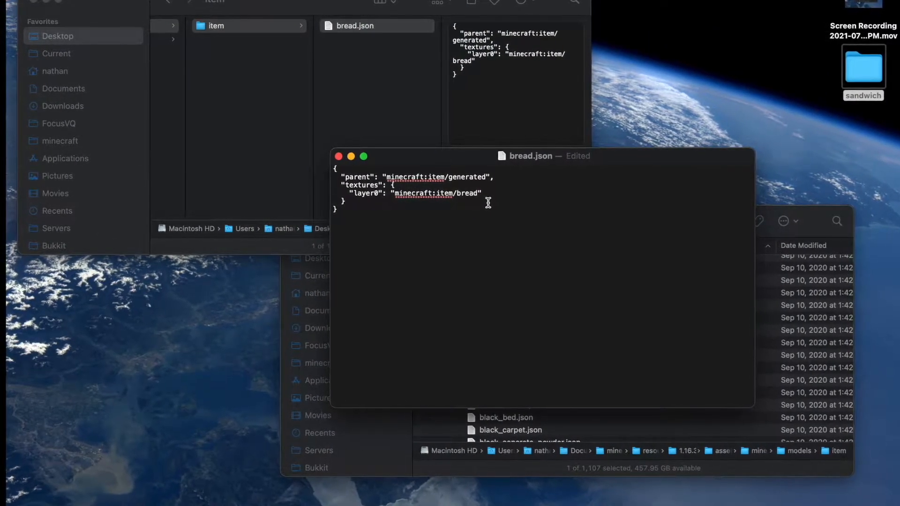
Step: Switch to the browser and open the models/item folder of the MagicPlugin repository's default resource pack on GitHub
{"action": "mouse_move", "coordinate": [550, 502]}
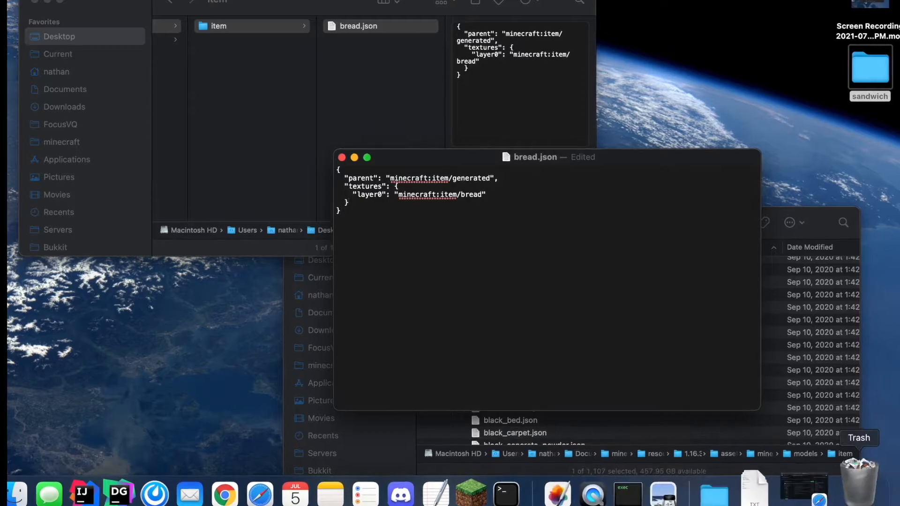
{"action": "left_click", "coordinate": [832, 492]}
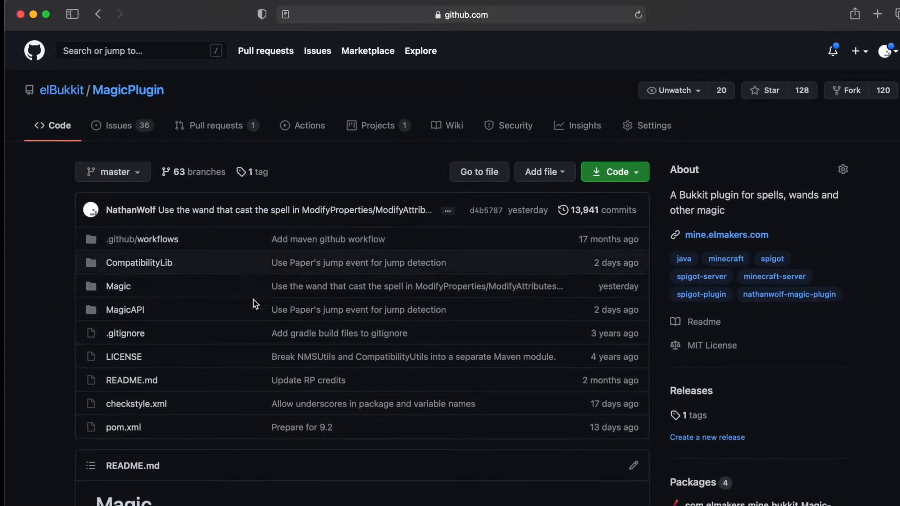
{"action": "left_click", "coordinate": [119, 286]}
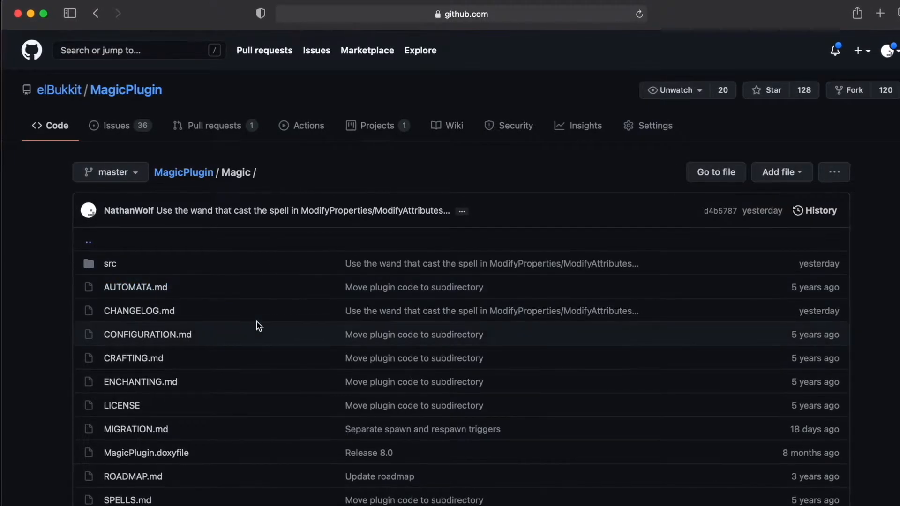
{"action": "left_click", "coordinate": [506, 14]}
{"action": "left_click", "coordinate": [481, 13]}
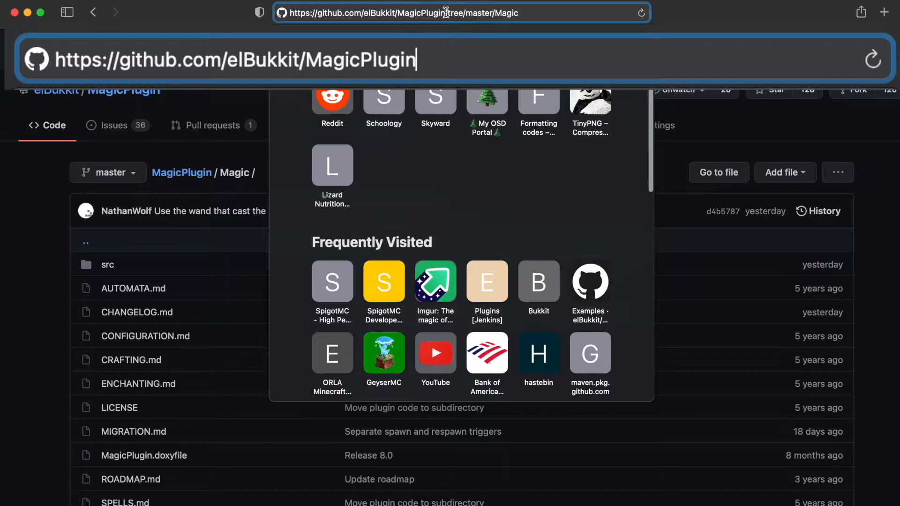
{"action": "key", "text": "Return"}
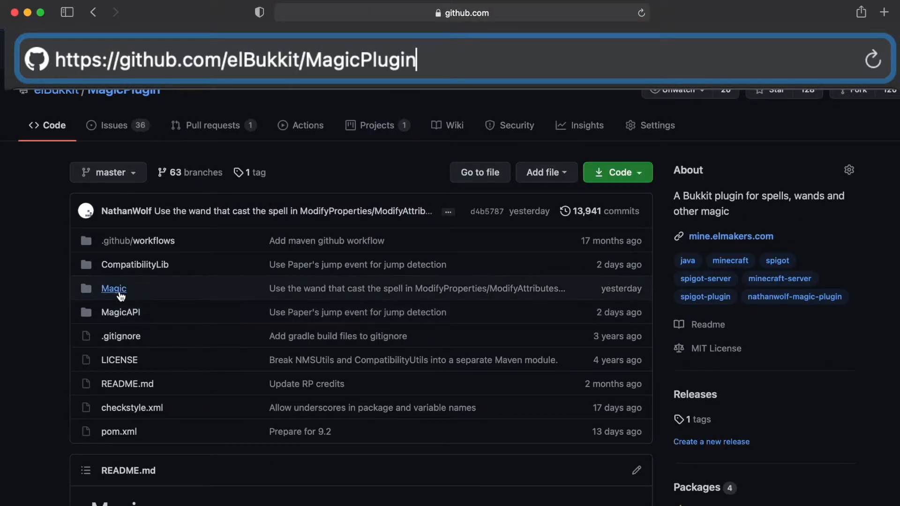
{"action": "left_click", "coordinate": [117, 294]}
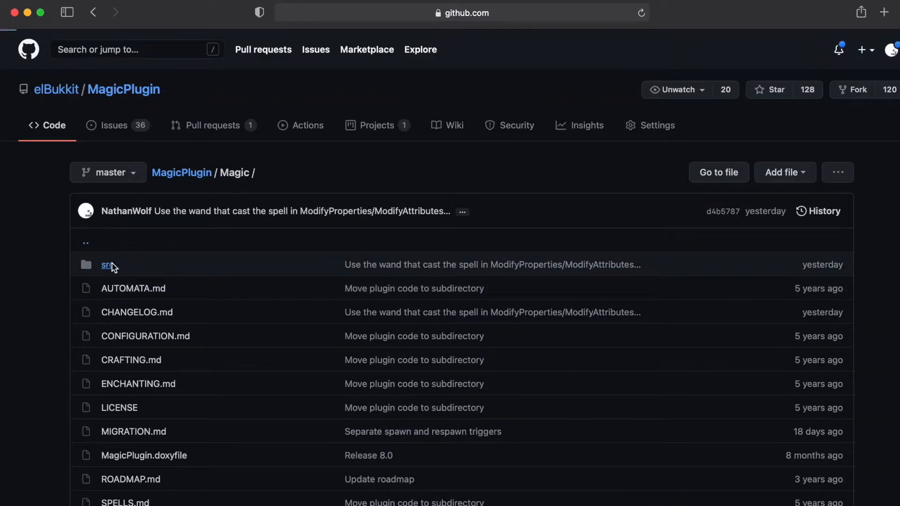
{"action": "left_click", "coordinate": [112, 265]}
{"action": "left_click", "coordinate": [133, 313]}
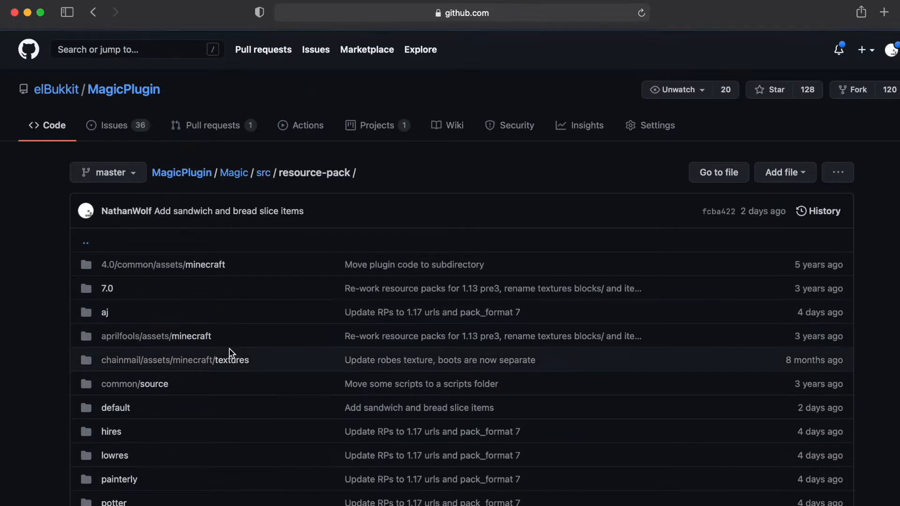
{"action": "scroll", "coordinate": [230, 352], "scroll_direction": "down", "scroll_amount": 5}
{"action": "scroll", "coordinate": [230, 352], "scroll_direction": "up", "scroll_amount": 2}
{"action": "left_click", "coordinate": [122, 240]}
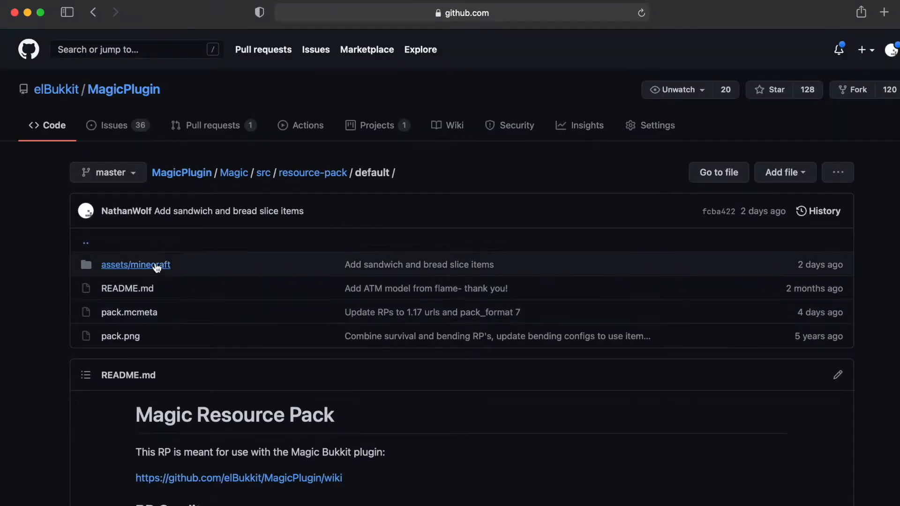
{"action": "left_click", "coordinate": [156, 267]}
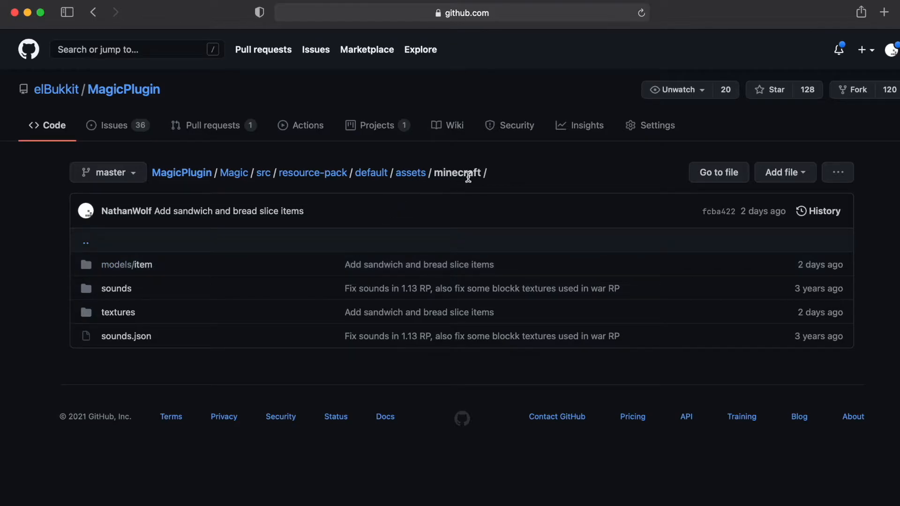
{"action": "left_click", "coordinate": [137, 270]}
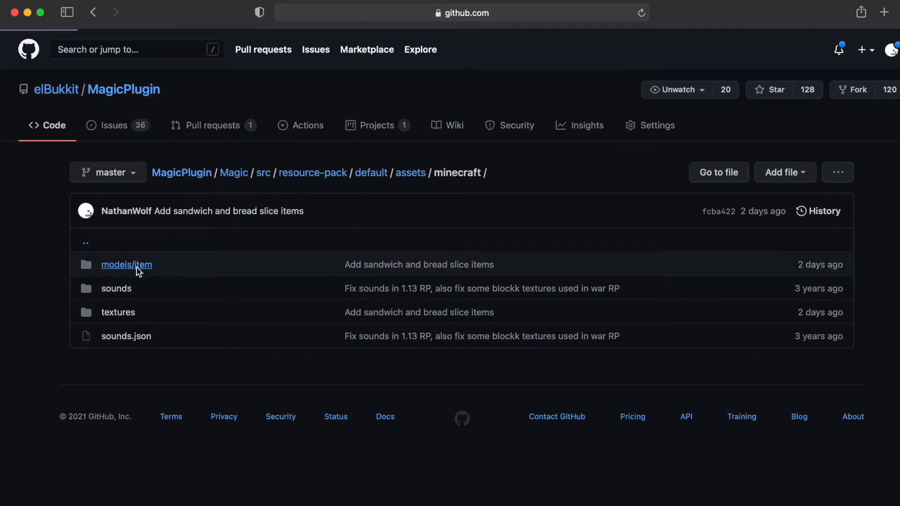
Step: Scroll through the models/item files and open stick.json
{"action": "scroll", "coordinate": [305, 360], "scroll_direction": "down", "scroll_amount": 10}
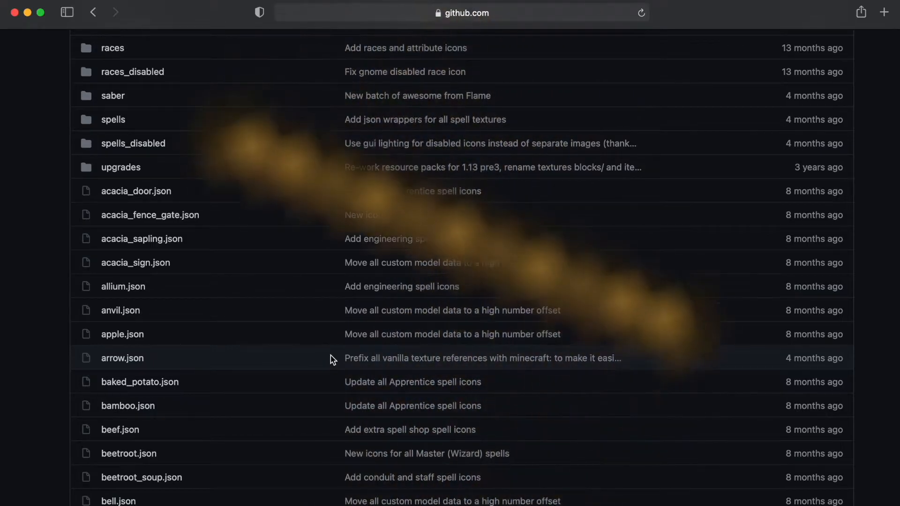
{"action": "scroll", "coordinate": [332, 359], "scroll_direction": "down", "scroll_amount": 20}
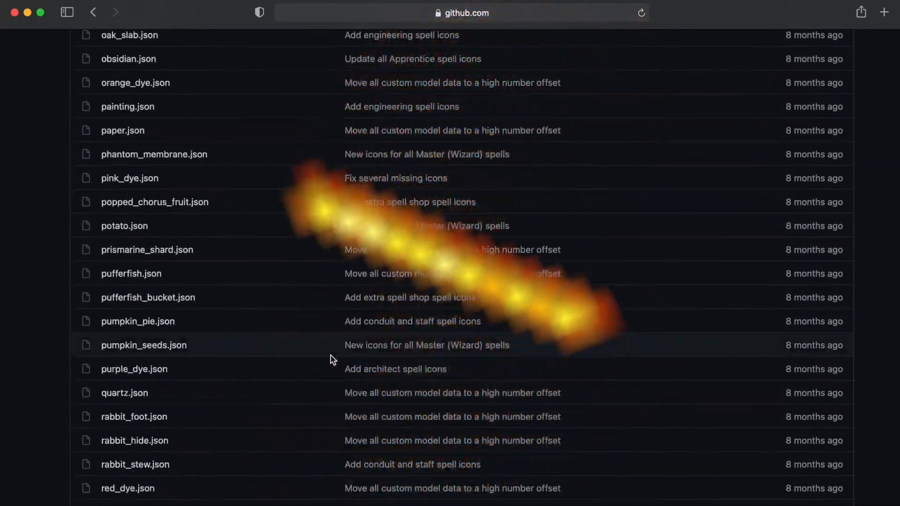
{"action": "scroll", "coordinate": [332, 360], "scroll_direction": "down", "scroll_amount": 15}
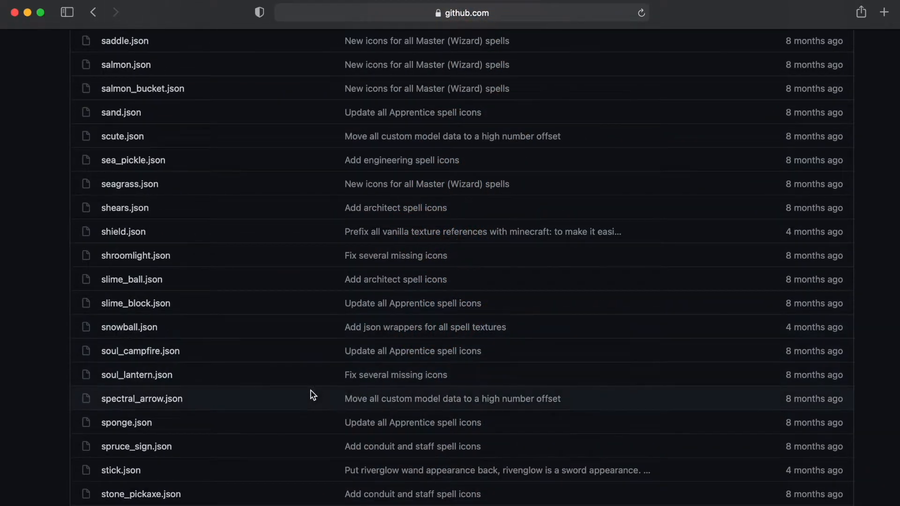
{"action": "scroll", "coordinate": [289, 420], "scroll_direction": "down", "scroll_amount": 3}
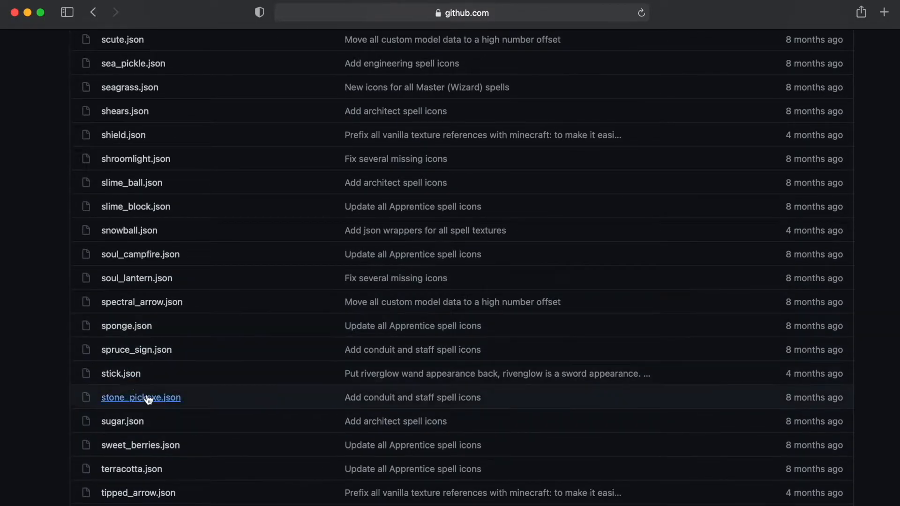
{"action": "left_click", "coordinate": [118, 375]}
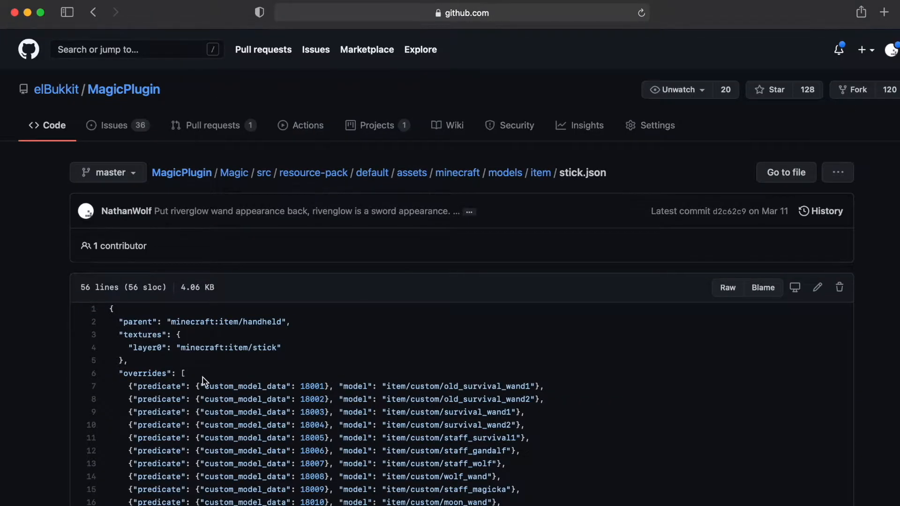
Step: Compare stick.json's parent and textures lines with those in bread.json
{"action": "left_click_drag", "start_coordinate": [142, 366], "coordinate": [96, 310]}
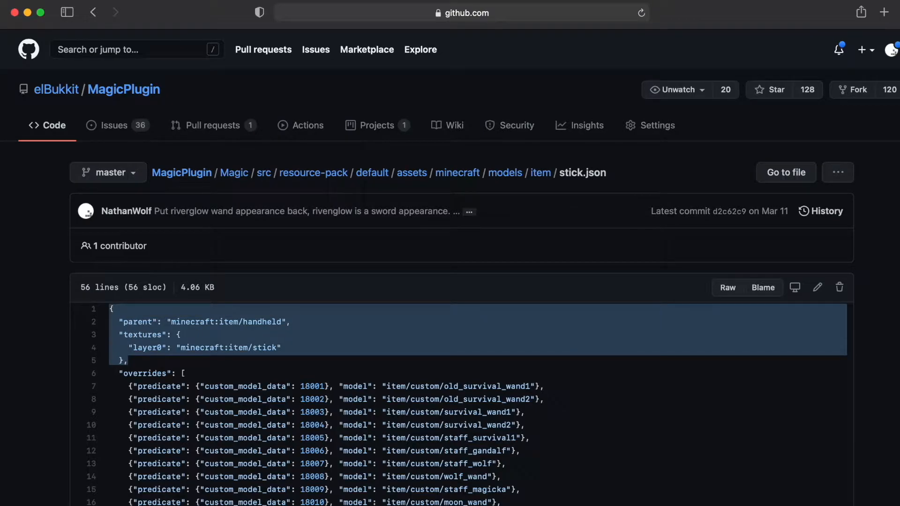
{"action": "left_click", "coordinate": [502, 489]}
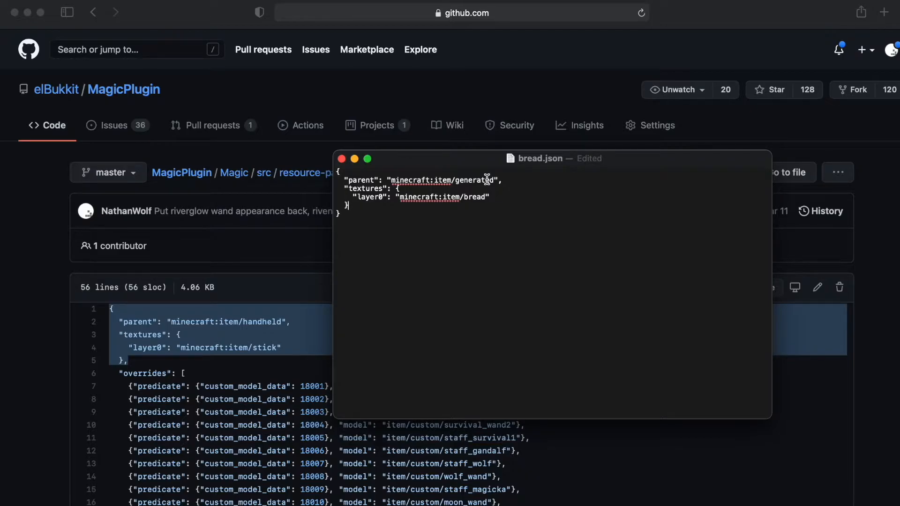
{"action": "left_click", "coordinate": [503, 194]}
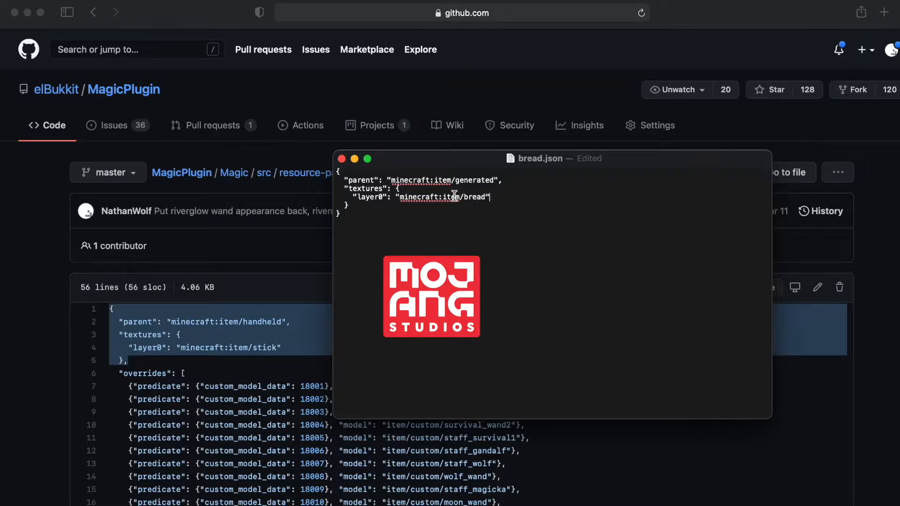
{"action": "left_click", "coordinate": [142, 366]}
{"action": "left_click", "coordinate": [142, 362]}
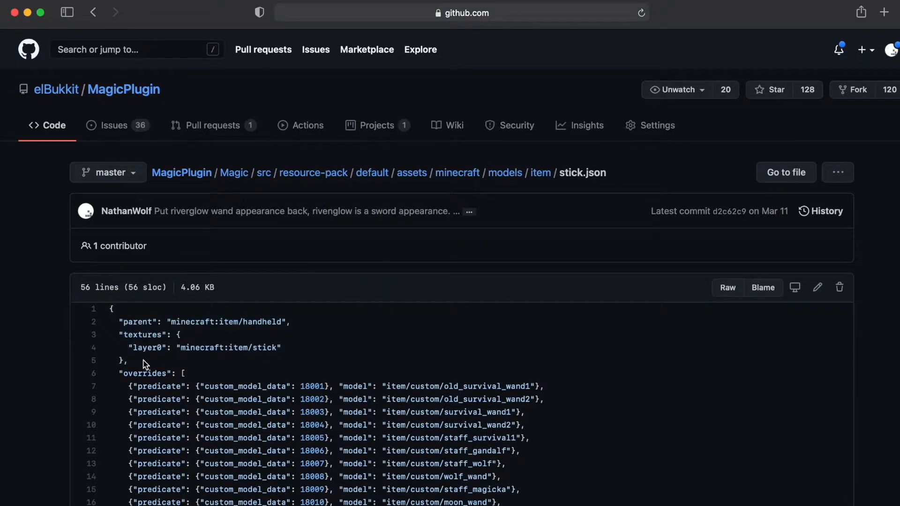
{"action": "double_click", "coordinate": [264, 352]}
{"action": "double_click", "coordinate": [260, 348]}
Step: Examine the overrides entries with custom_model_data predicates in stick.json
{"action": "key", "text": "super+Tab"}
{"action": "key", "text": "super+Tab"}
{"action": "scroll", "coordinate": [244, 409], "scroll_direction": "down", "scroll_amount": 3}
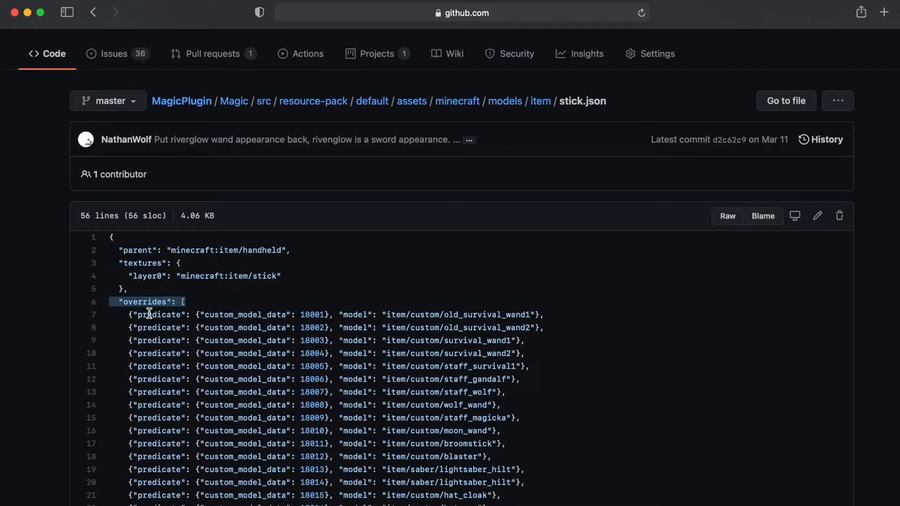
{"action": "double_click", "coordinate": [149, 314]}
{"action": "scroll", "coordinate": [220, 344], "scroll_direction": "down", "scroll_amount": 2}
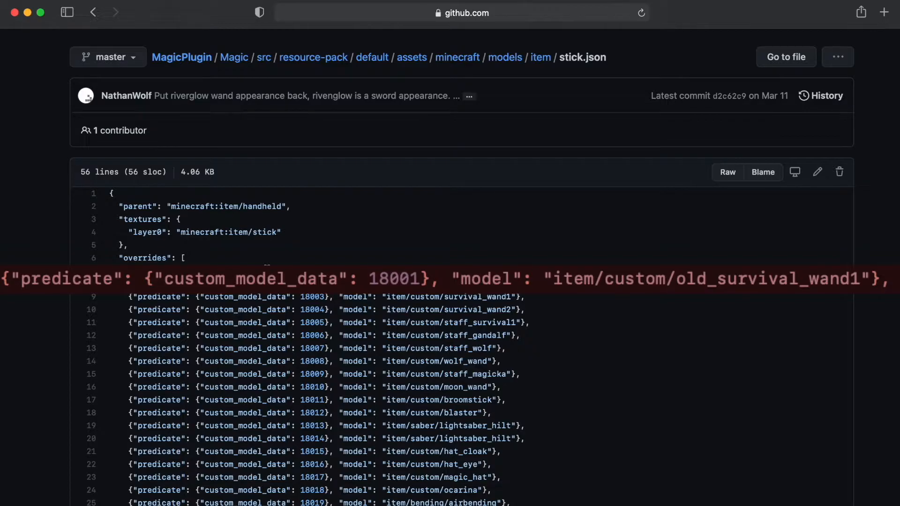
{"action": "scroll", "coordinate": [295, 305], "scroll_direction": "down", "scroll_amount": 1}
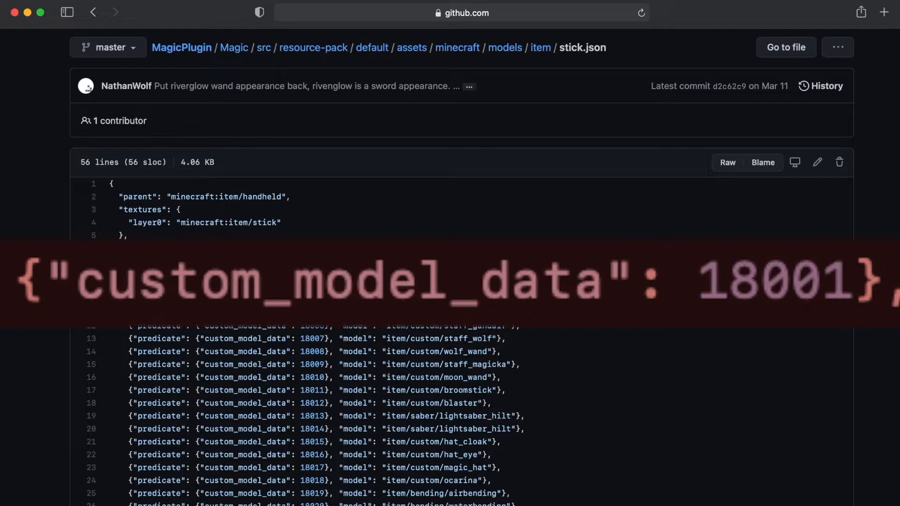
Step: Examine the custom_model_data value and model path of the first override entry in stick.json
{"action": "double_click", "coordinate": [157, 261]}
{"action": "double_click", "coordinate": [222, 260]}
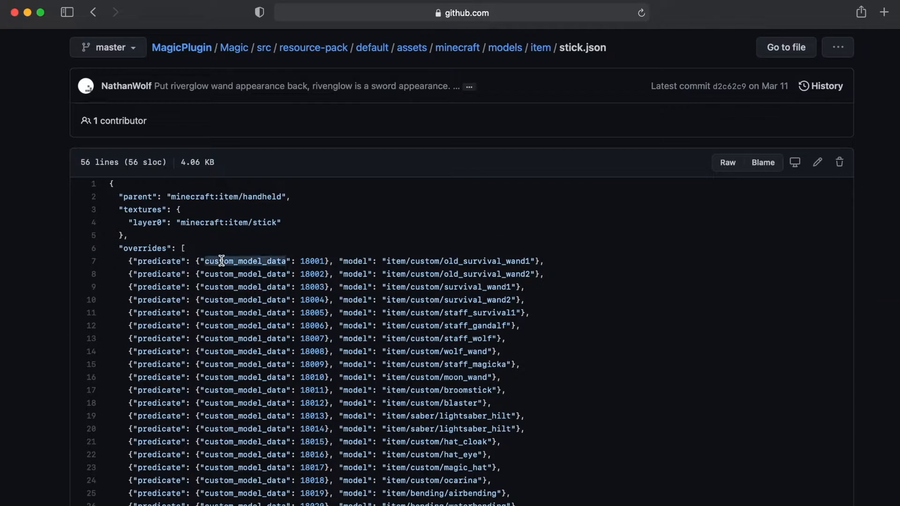
{"action": "type", "text": "18"}
{"action": "type", "text": "00000000"}
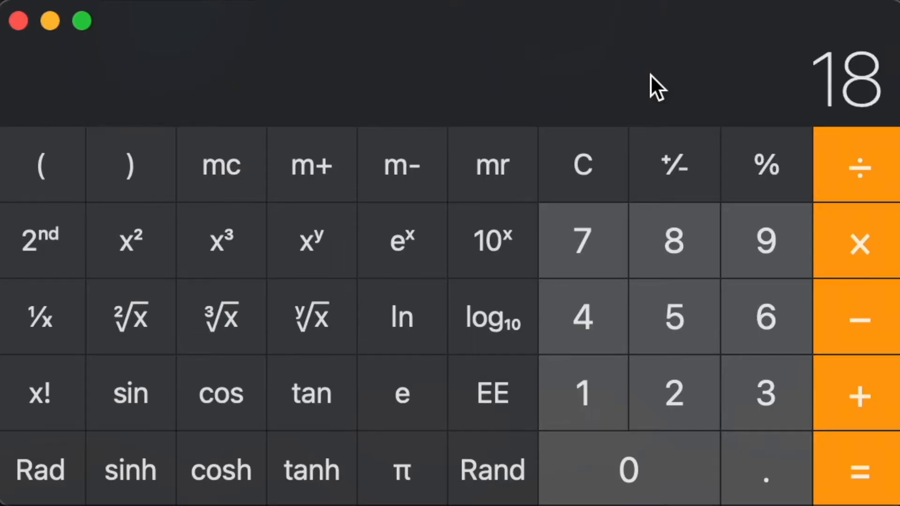
{"action": "key", "text": "BackSpace"}
{"action": "key", "text": "BackSpace"}
{"action": "key", "text": "BackSpace"}
{"action": "key", "text": "BackSpace"}
{"action": "key", "text": "BackSpace"}
{"action": "key", "text": "BackSpace"}
{"action": "key", "text": "BackSpace"}
{"action": "key", "text": "BackSpace"}
{"action": "key", "text": "BackSpace"}
{"action": "type", "text": "8001"}
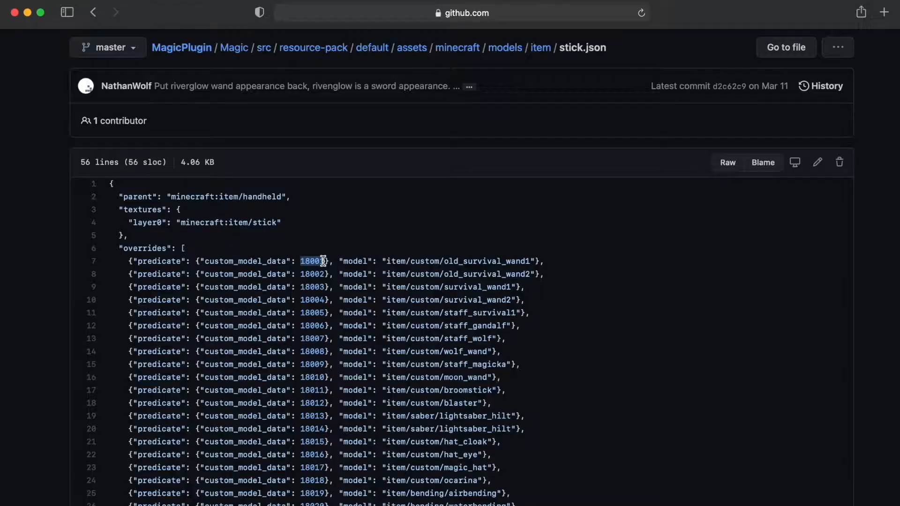
{"action": "left_click", "coordinate": [350, 261]}
{"action": "left_click_drag", "start_coordinate": [391, 261], "coordinate": [535, 258]}
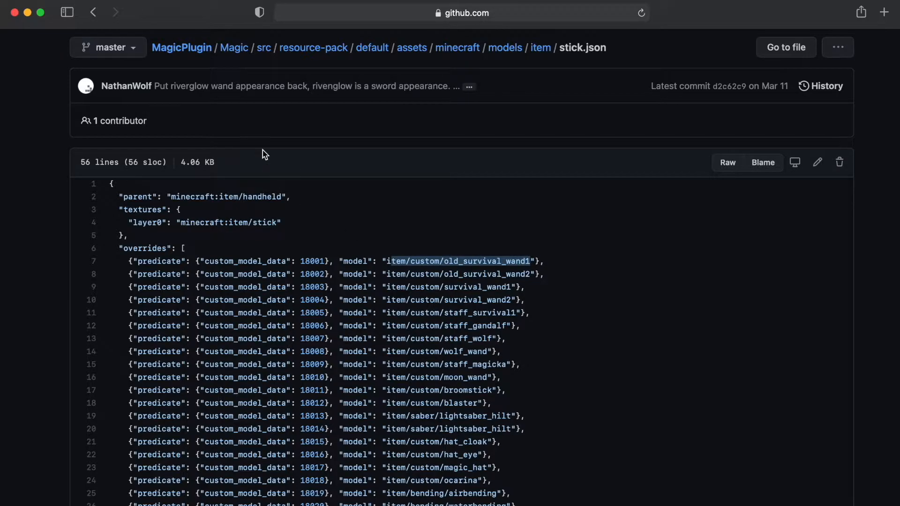
Step: Open the models/item/custom folder in a new tab and open old_survival_wand1.json
{"action": "scroll", "coordinate": [265, 155], "scroll_direction": "up", "scroll_amount": 1}
{"action": "left_click", "coordinate": [506, 71]}
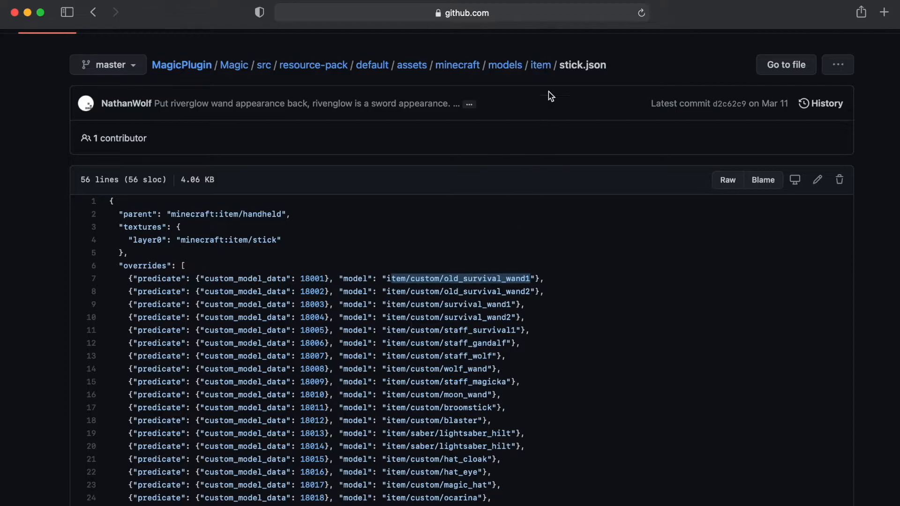
{"action": "left_click", "coordinate": [540, 65], "text": "super"}
{"action": "left_click", "coordinate": [630, 38]}
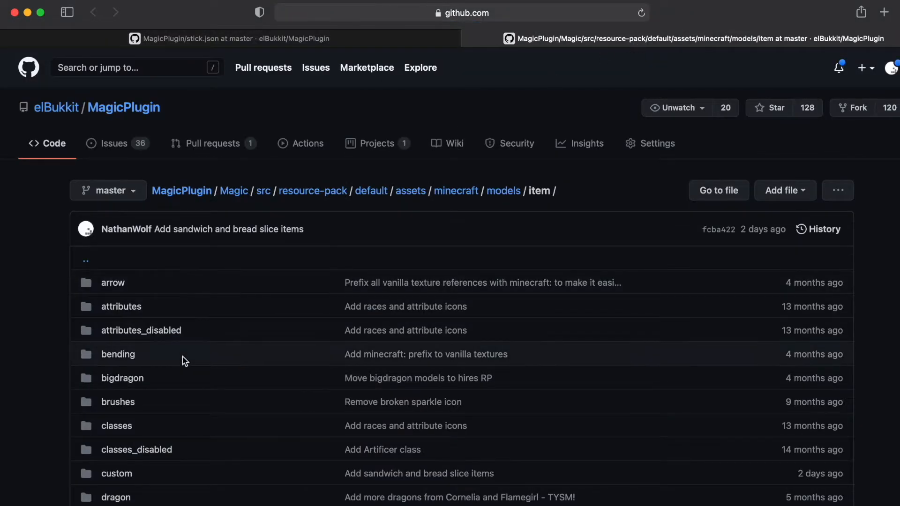
{"action": "left_click", "coordinate": [117, 387]}
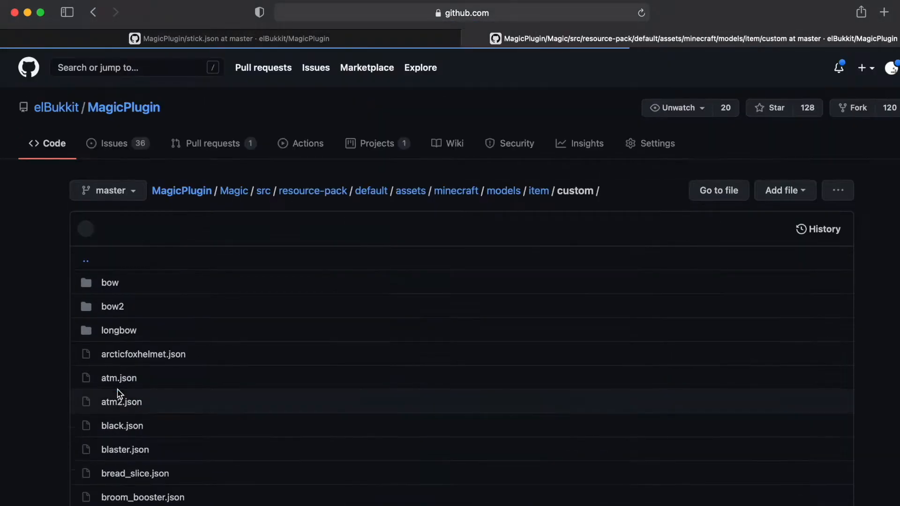
{"action": "scroll", "coordinate": [245, 360], "scroll_direction": "down", "scroll_amount": 9}
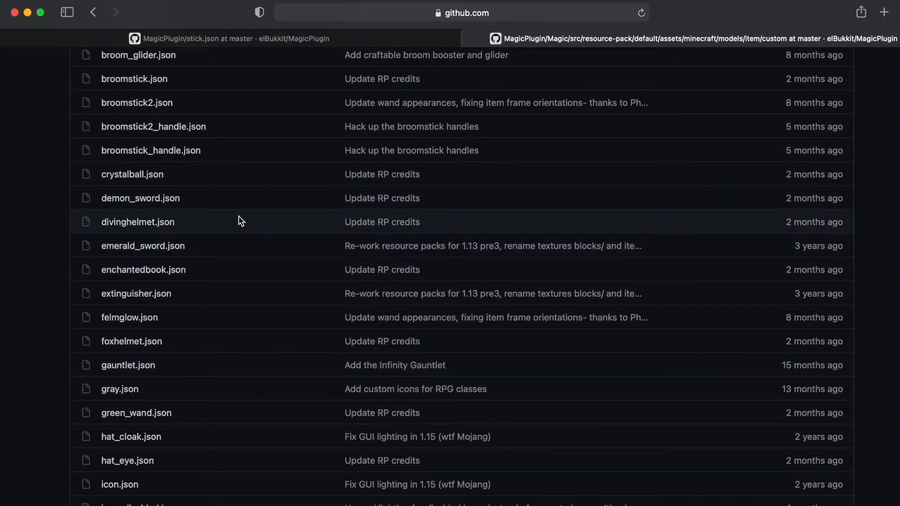
{"action": "scroll", "coordinate": [279, 289], "scroll_direction": "down", "scroll_amount": 4}
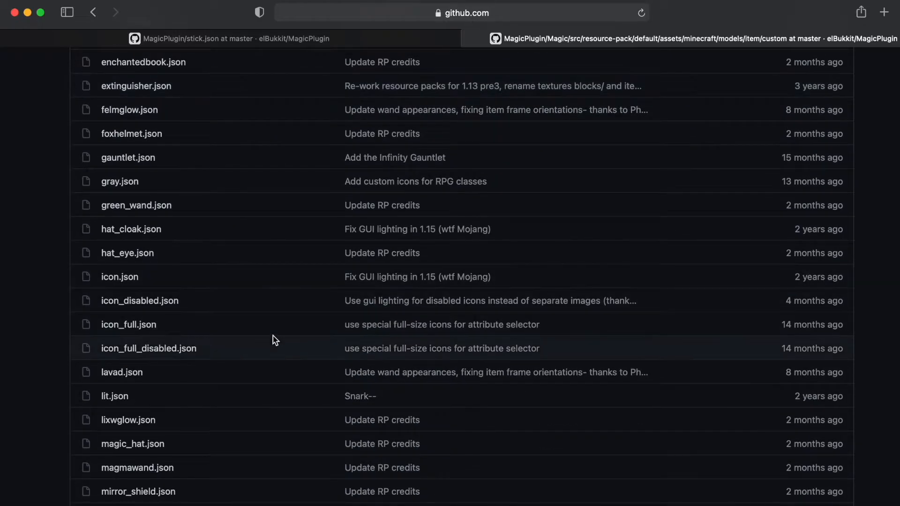
{"action": "scroll", "coordinate": [275, 339], "scroll_direction": "down", "scroll_amount": 3}
{"action": "scroll", "coordinate": [275, 340], "scroll_direction": "down", "scroll_amount": 3}
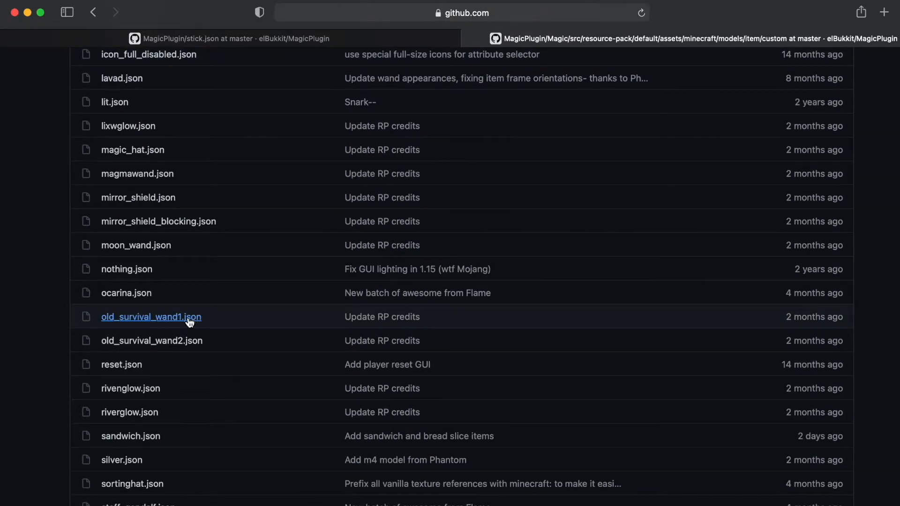
{"action": "left_click", "coordinate": [158, 322]}
Step: Scroll through the contents of old_survival_wand1.json and return to the custom folder listing
{"action": "scroll", "coordinate": [382, 427], "scroll_direction": "down", "scroll_amount": 10}
{"action": "scroll", "coordinate": [382, 428], "scroll_direction": "down", "scroll_amount": 5}
{"action": "scroll", "coordinate": [388, 366], "scroll_direction": "up", "scroll_amount": 10}
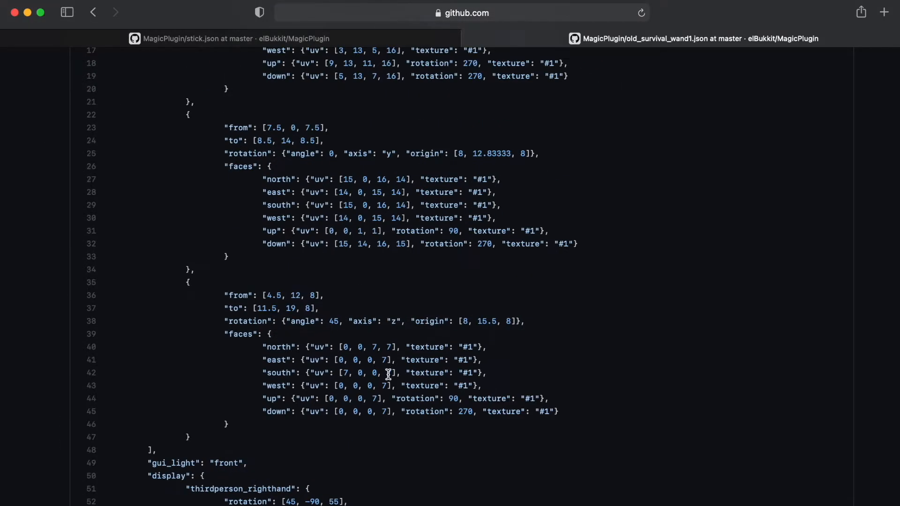
{"action": "scroll", "coordinate": [389, 374], "scroll_direction": "up", "scroll_amount": 10}
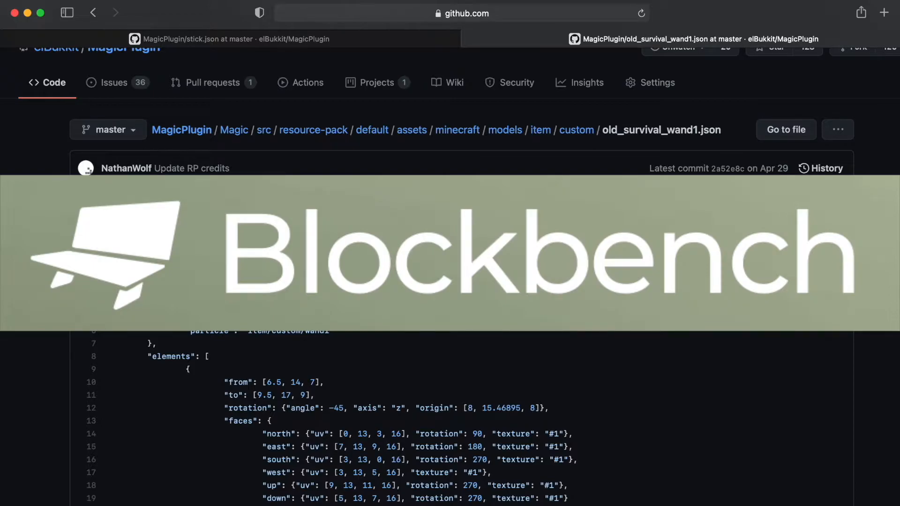
{"action": "scroll", "coordinate": [450, 276], "scroll_direction": "up", "scroll_amount": 3}
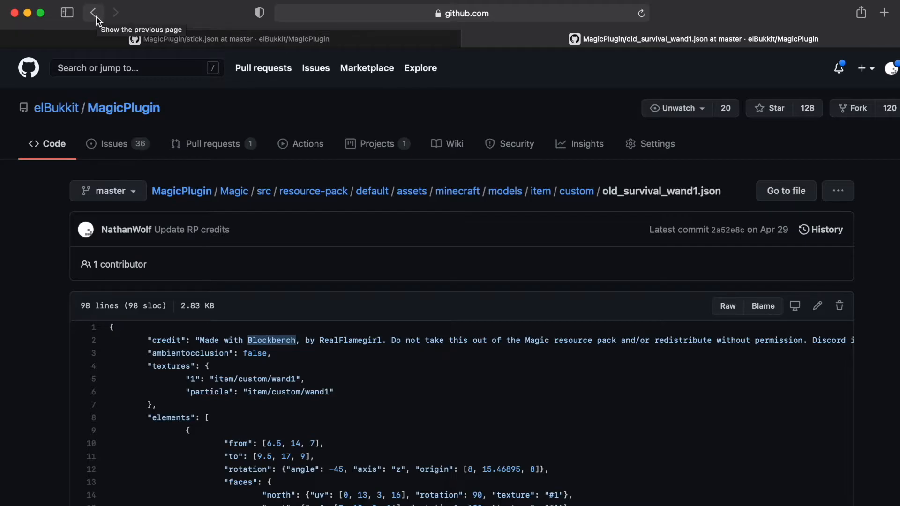
{"action": "left_click", "coordinate": [93, 13]}
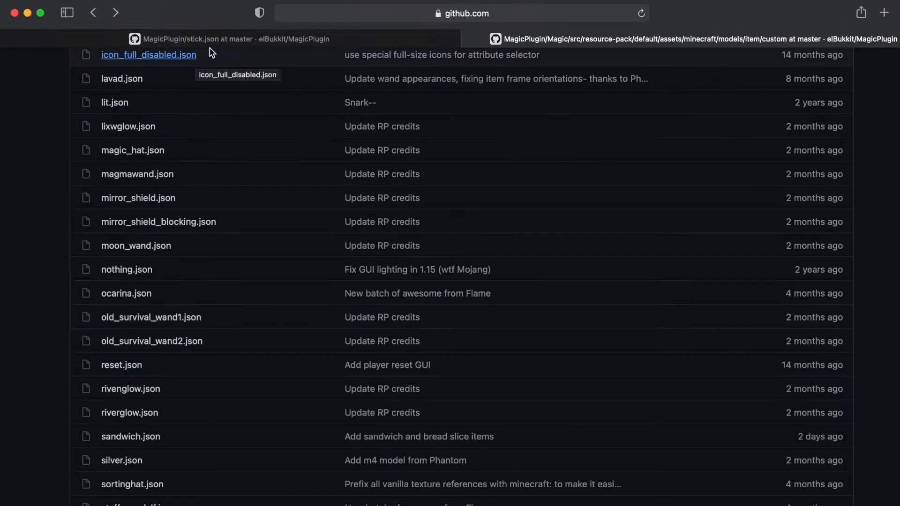
{"action": "scroll", "coordinate": [258, 206], "scroll_direction": "up", "scroll_amount": 5}
{"action": "scroll", "coordinate": [256, 103], "scroll_direction": "up", "scroll_amount": 3}
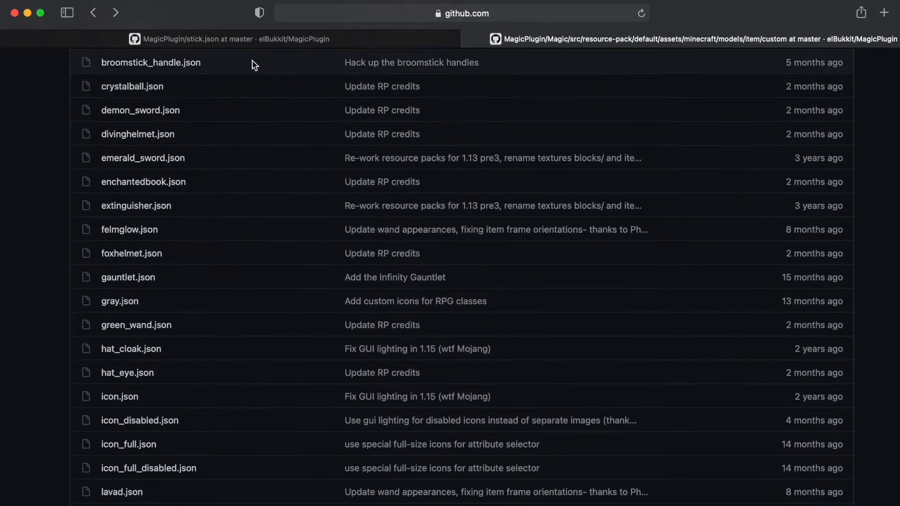
Step: Copy the overrides opening line and first override entry from stick.json, and switch to TextEdit
{"action": "left_click", "coordinate": [241, 40]}
{"action": "scroll", "coordinate": [289, 350], "scroll_direction": "down", "scroll_amount": 2}
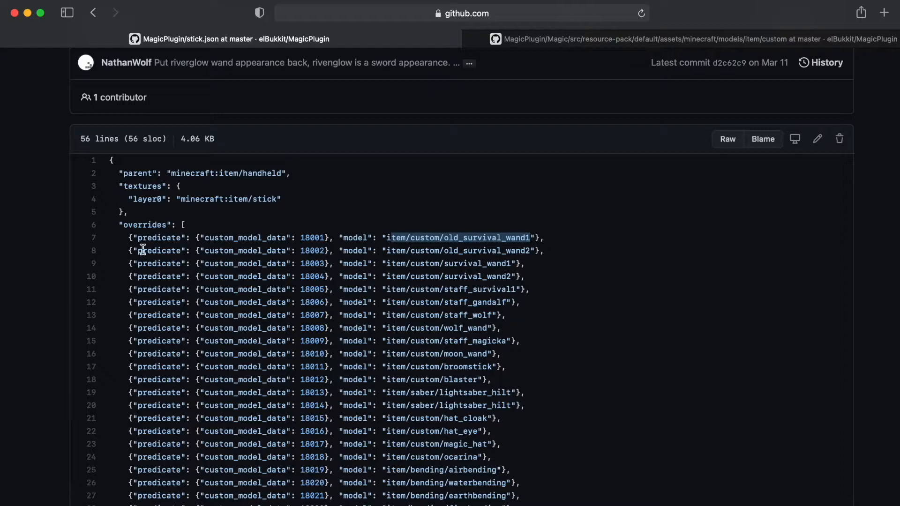
{"action": "left_click_drag", "start_coordinate": [103, 226], "coordinate": [576, 239]}
{"action": "key", "text": "super+c"}
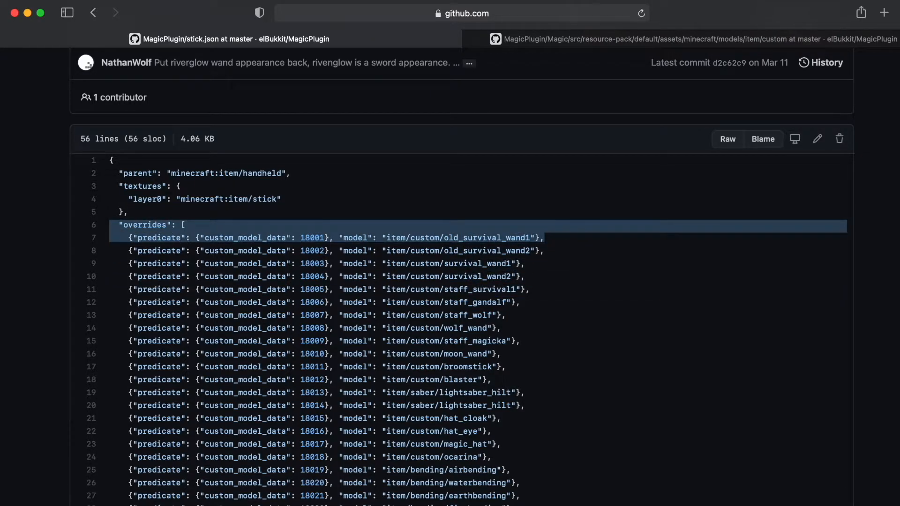
{"action": "mouse_move", "coordinate": [751, 505]}
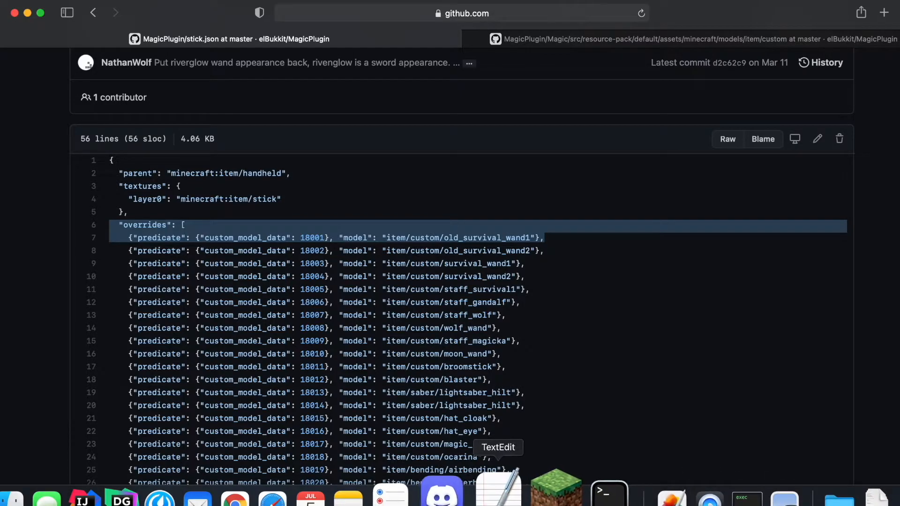
{"action": "left_click", "coordinate": [498, 492]}
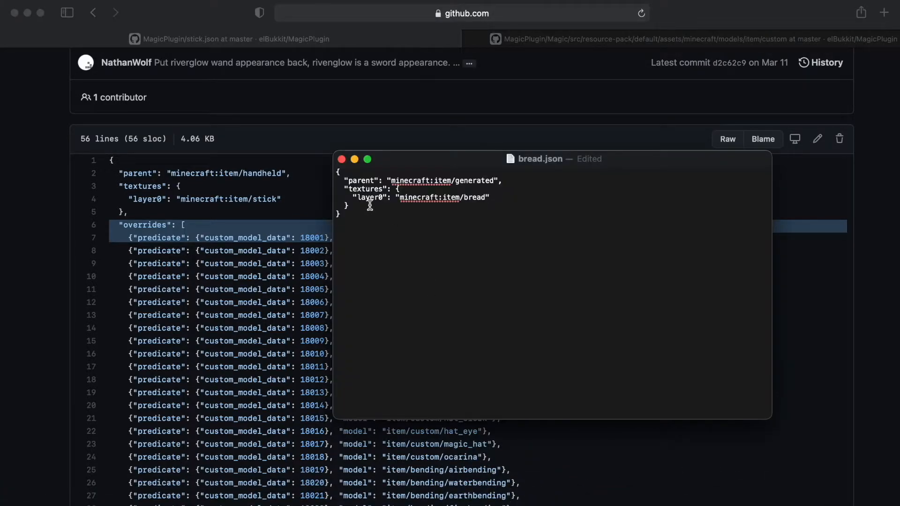
Step: Add a comma after the textures block in bread.json and paste the copied overrides lines below it
{"action": "type", "text": ","}
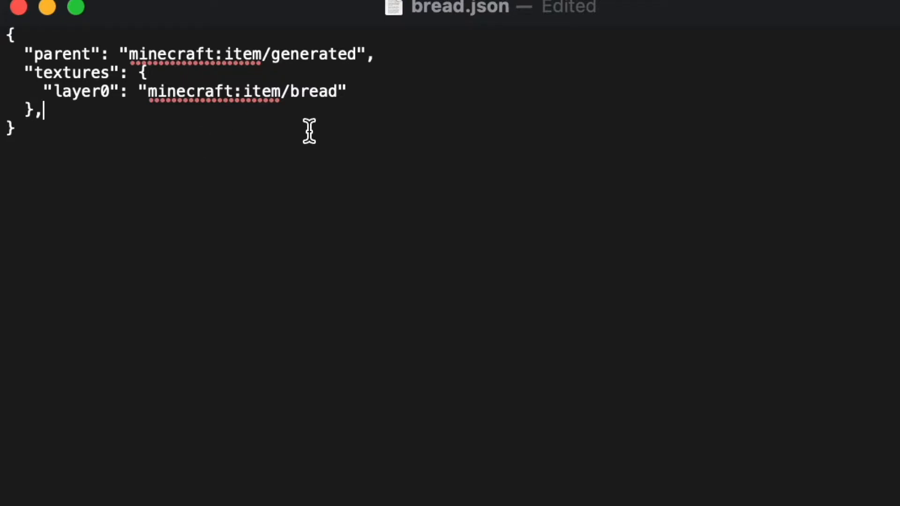
{"action": "left_click_drag", "start_coordinate": [24, 49], "coordinate": [387, 55]}
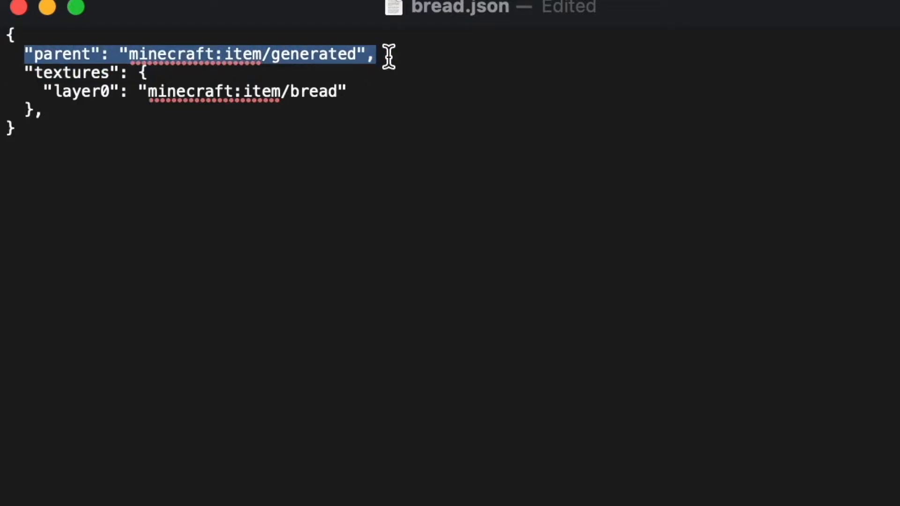
{"action": "left_click", "coordinate": [90, 110]}
{"action": "left_click_drag", "start_coordinate": [25, 71], "coordinate": [79, 113]}
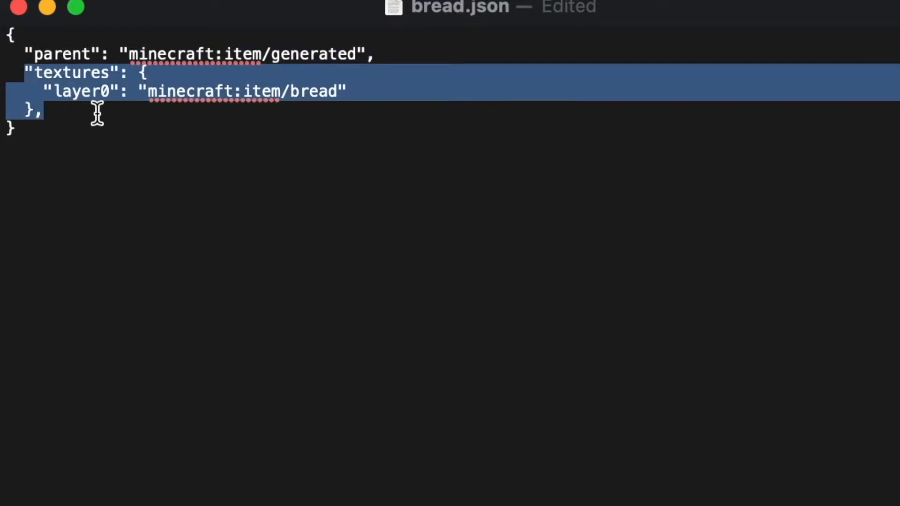
{"action": "left_click", "coordinate": [96, 112]}
{"action": "key", "text": "BackSpace"}
{"action": "type", "text": ","}
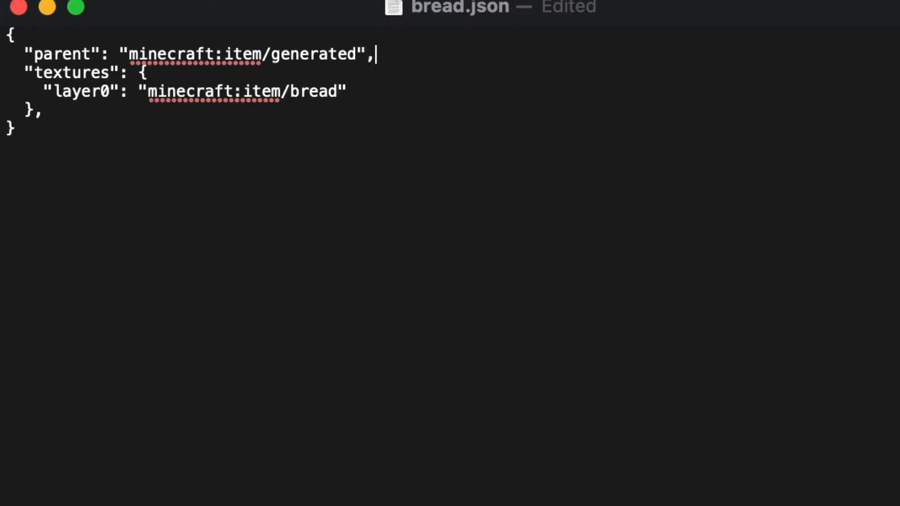
{"action": "key", "text": "Return"}
{"action": "key", "text": "super+v"}
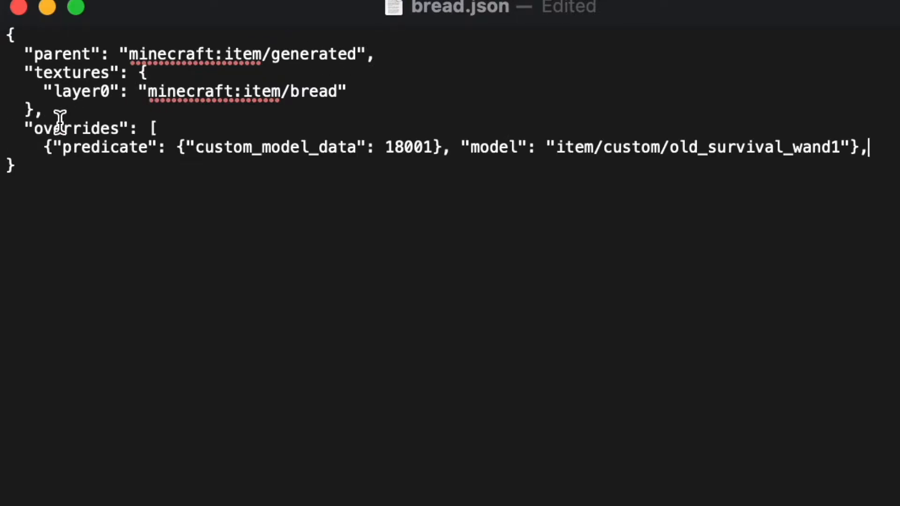
Step: Set the pasted override's custom_model_data to 1 and its model to item/custom/bread_slice
{"action": "left_click", "coordinate": [191, 130]}
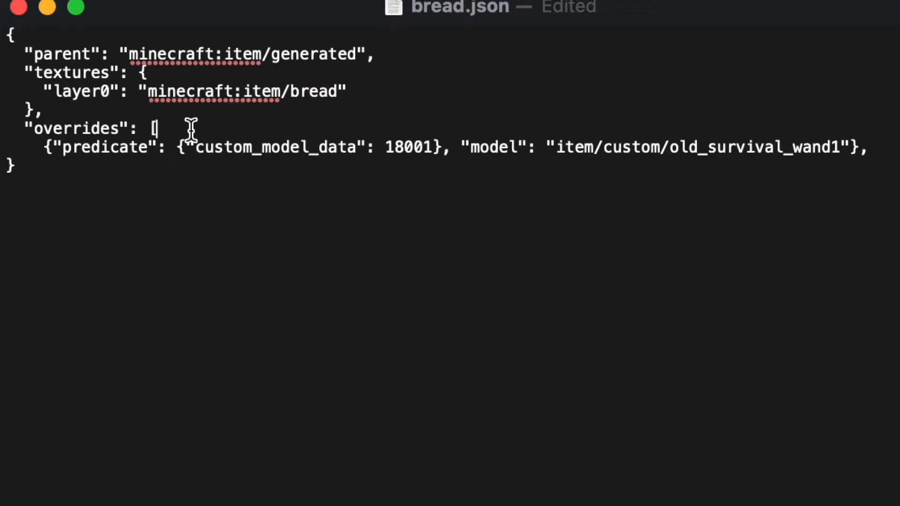
{"action": "left_click", "coordinate": [43, 145]}
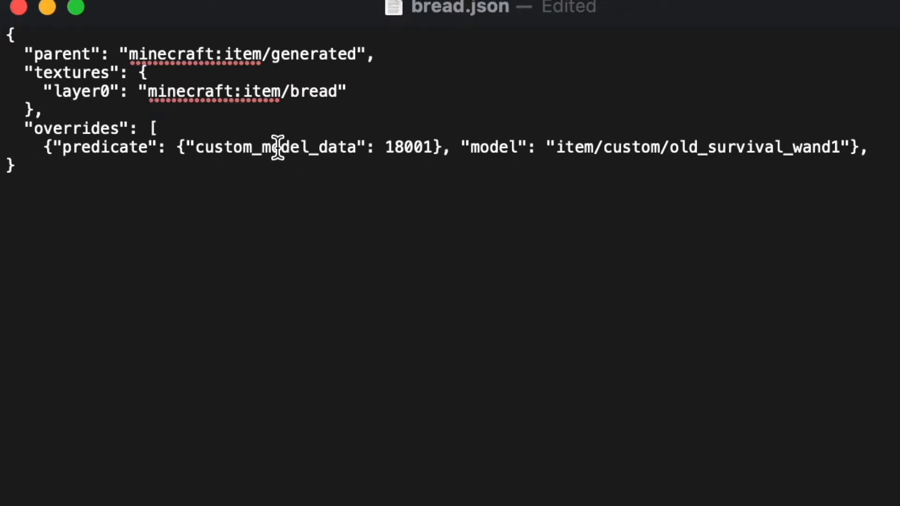
{"action": "double_click", "coordinate": [416, 147]}
{"action": "type", "text": "1"}
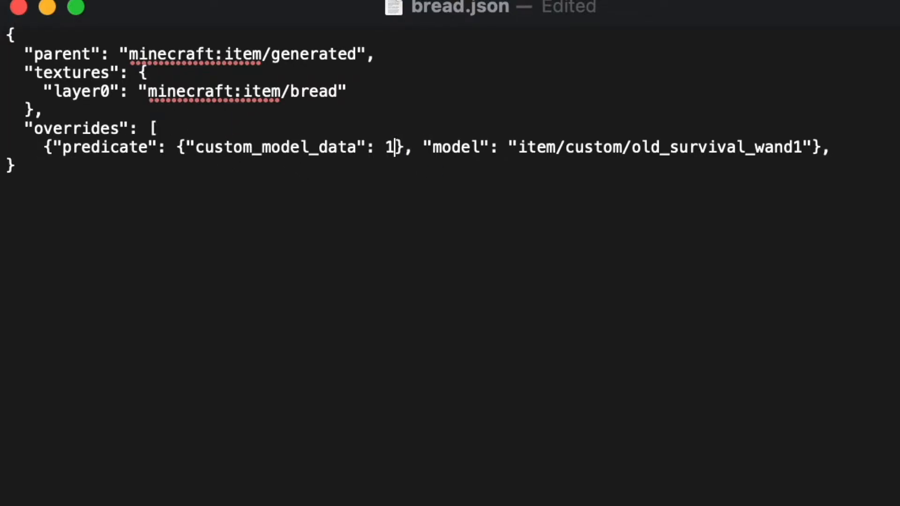
{"action": "double_click", "coordinate": [734, 147]}
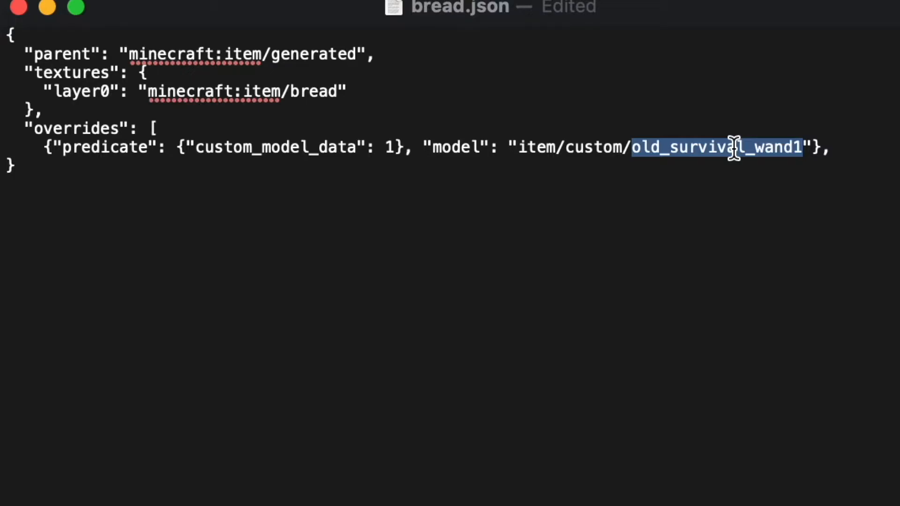
{"action": "type", "text": "bread_slice"}
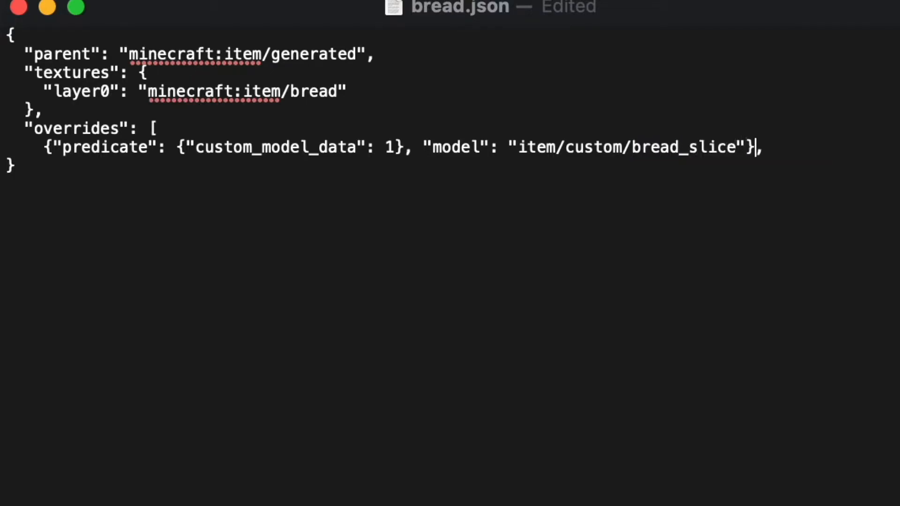
Step: Re-examine the overrides entries in stick.json before returning to bread.json
{"action": "key", "text": "shift+Up"}
{"action": "key", "text": "Down"}
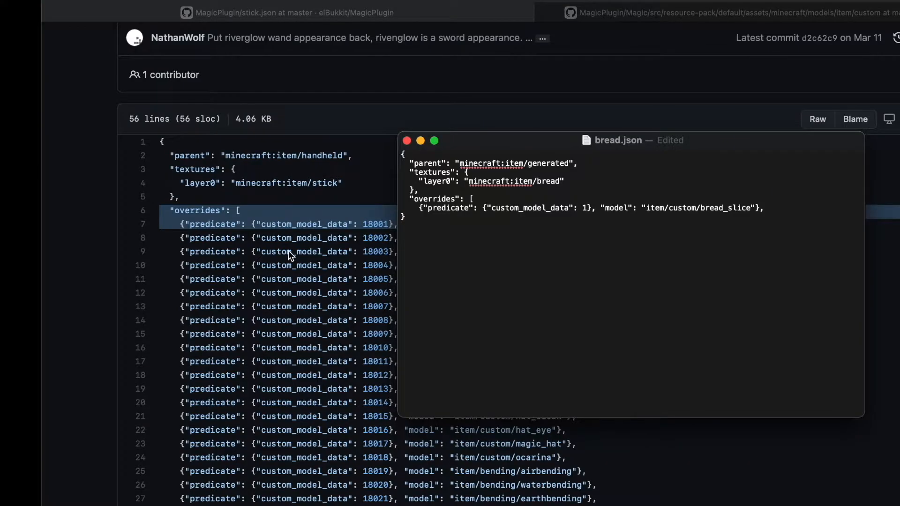
{"action": "left_click", "coordinate": [288, 250]}
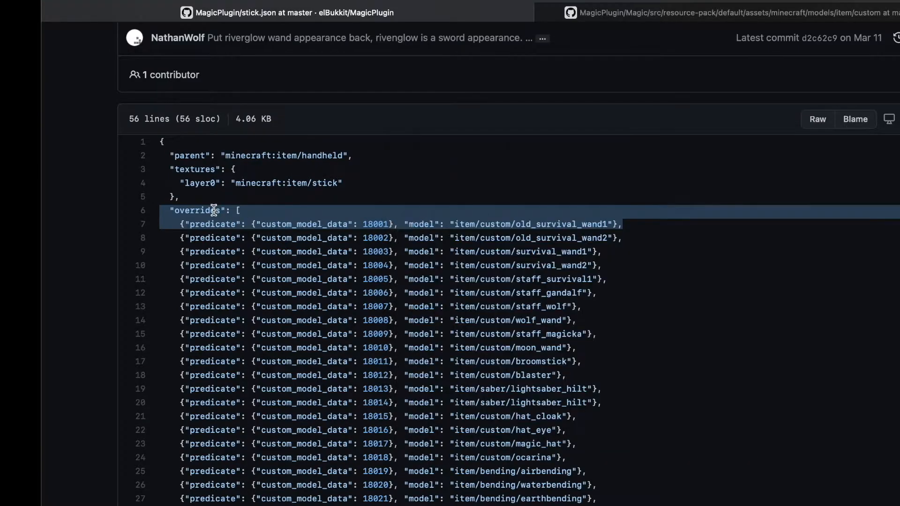
{"action": "left_click", "coordinate": [213, 210]}
{"action": "left_click_drag", "start_coordinate": [180, 224], "coordinate": [358, 224]}
{"action": "scroll", "coordinate": [335, 313], "scroll_direction": "down", "scroll_amount": 10}
{"action": "scroll", "coordinate": [335, 314], "scroll_direction": "up", "scroll_amount": 12}
{"action": "key", "text": "super+Tab"}
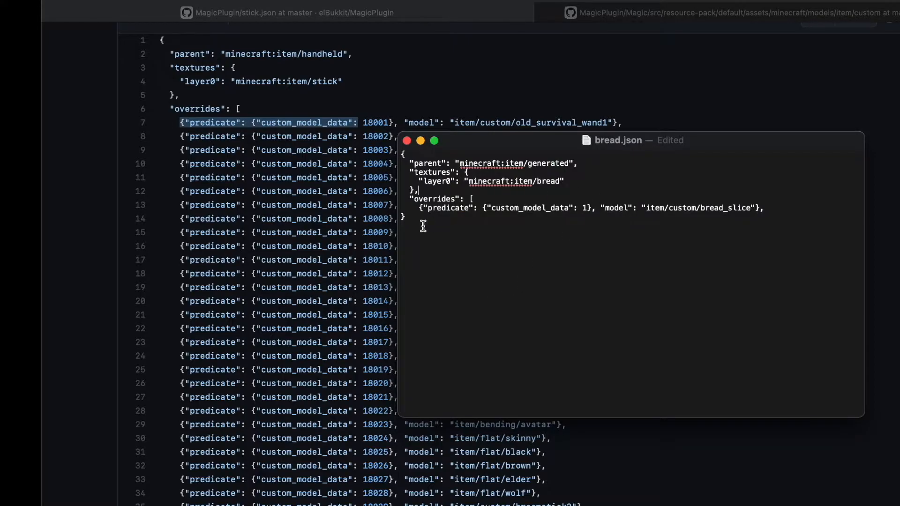
Step: Duplicate the bread_slice override line twice beneath the first one in bread.json
{"action": "left_click_drag", "start_coordinate": [418, 206], "coordinate": [768, 209]}
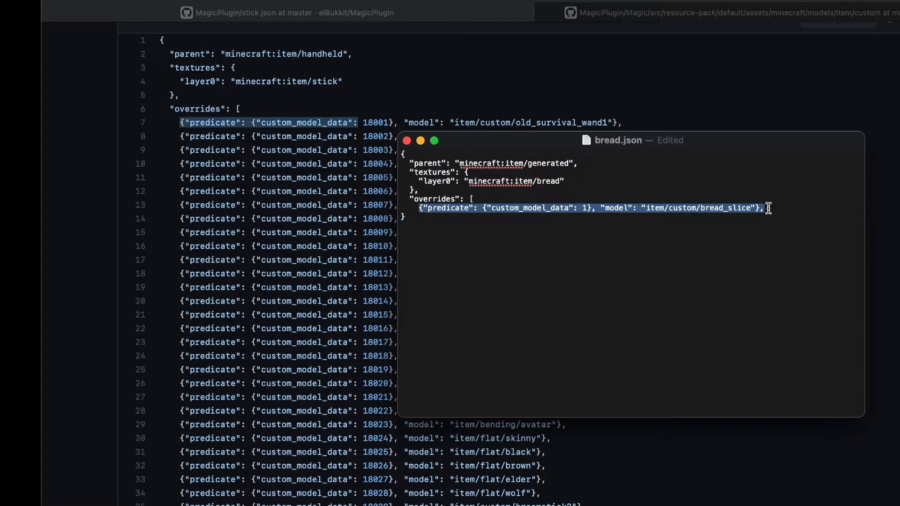
{"action": "key", "text": "super+c"}
{"action": "key", "text": "Right"}
{"action": "key", "text": "Return"}
{"action": "key", "text": "super+v"}
{"action": "key", "text": "super+v"}
{"action": "left_click", "coordinate": [131, 188]}
{"action": "key", "text": "Down"}
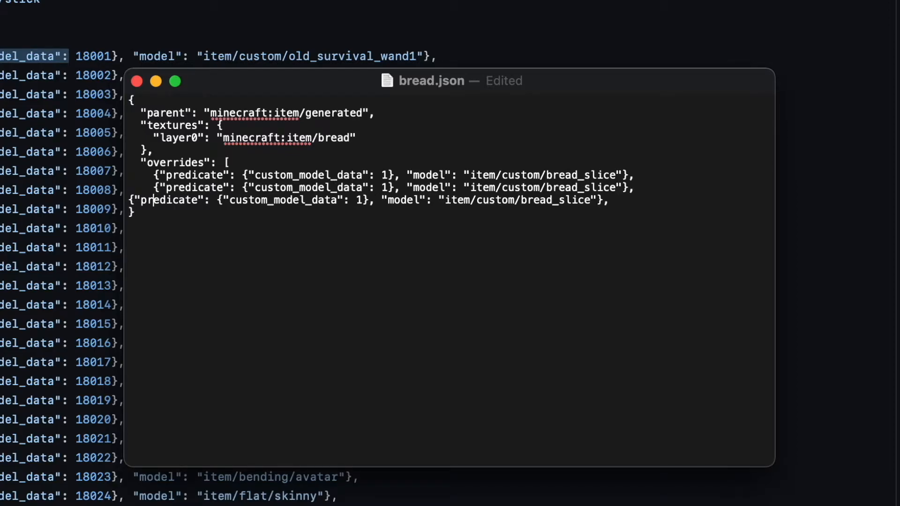
Step: Set the second override's model to item/custom/sandwich and the third's to item/custom/toasted_sandwich
{"action": "double_click", "coordinate": [581, 186]}
{"action": "type", "text": "sandwich"}
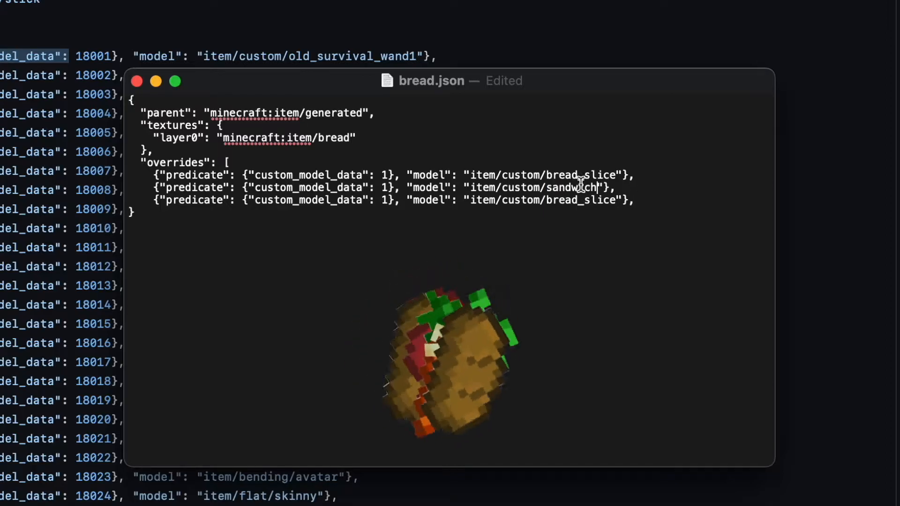
{"action": "double_click", "coordinate": [571, 201]}
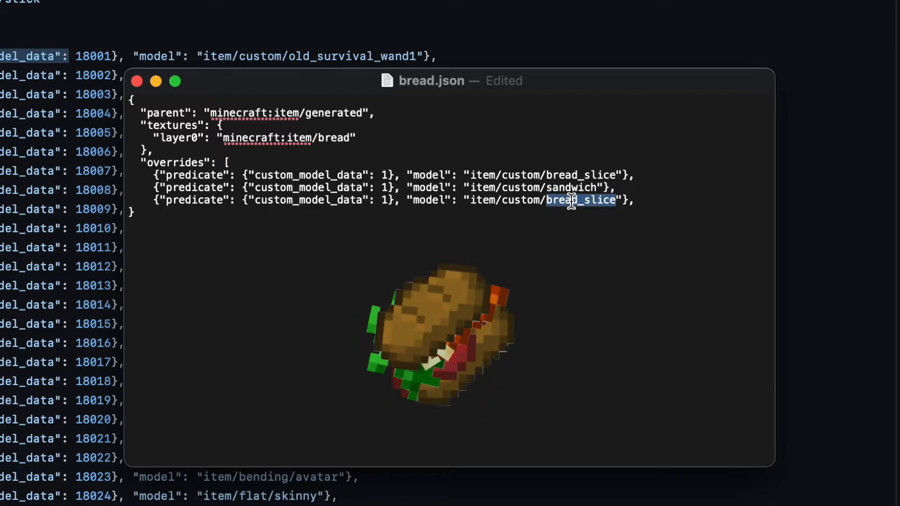
{"action": "type", "text": "toasted_sandwich"}
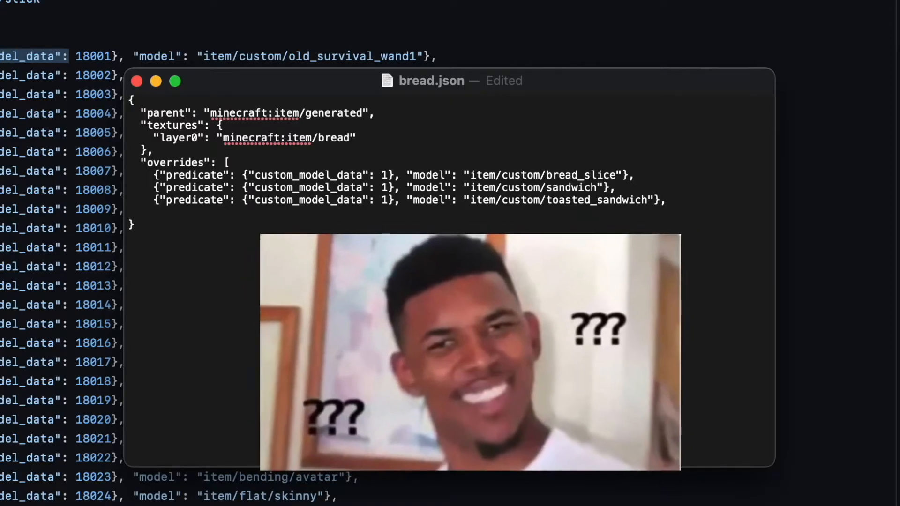
Step: Copy the whole bread.json text and validate it on jsonlint.com
{"action": "key", "text": "BackSpace"}
{"action": "key", "text": "BackSpace"}
{"action": "key", "text": "BackSpace"}
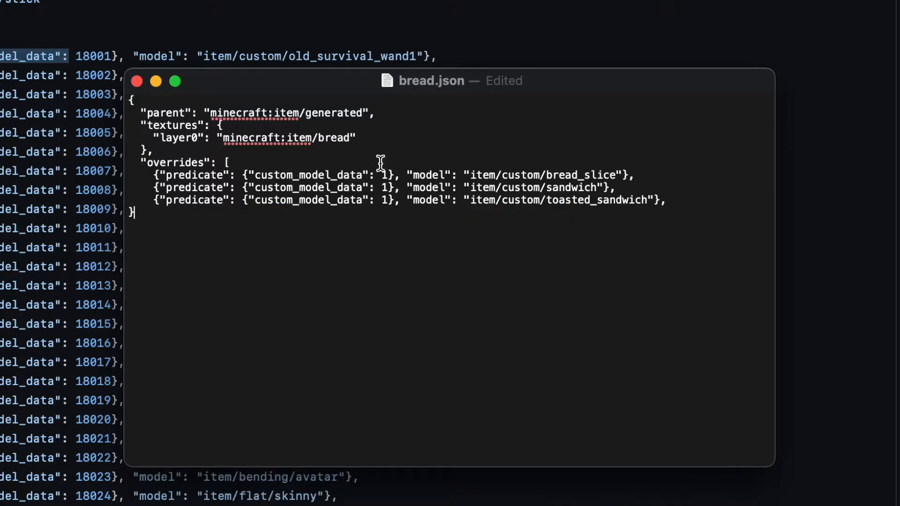
{"action": "left_click", "coordinate": [286, 199]}
{"action": "key", "text": "super+a"}
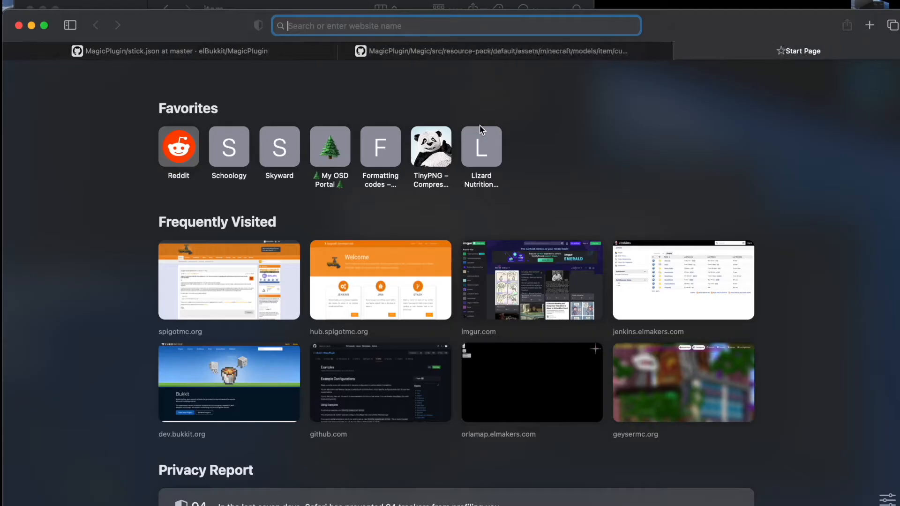
{"action": "type", "text": "jsonlint.com"}
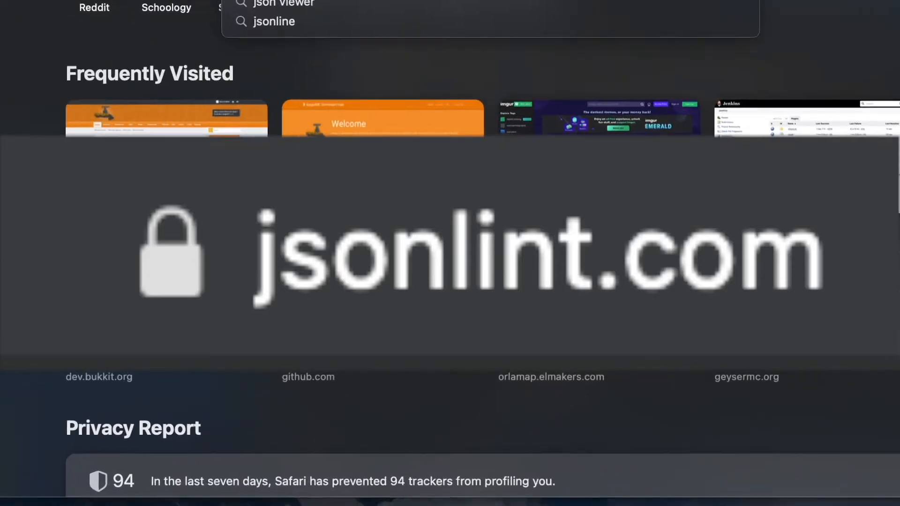
{"action": "key", "text": "Return"}
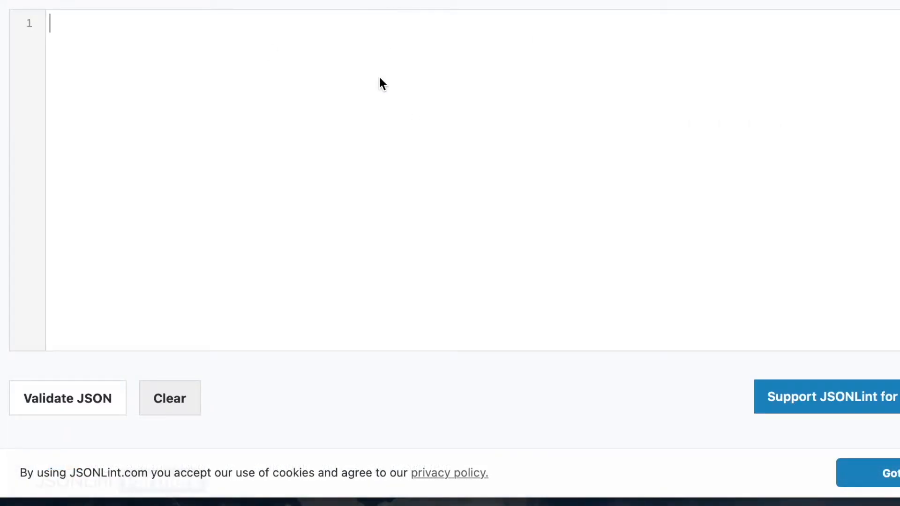
{"action": "key", "text": "ctrl+v"}
{"action": "left_click", "coordinate": [54, 399]}
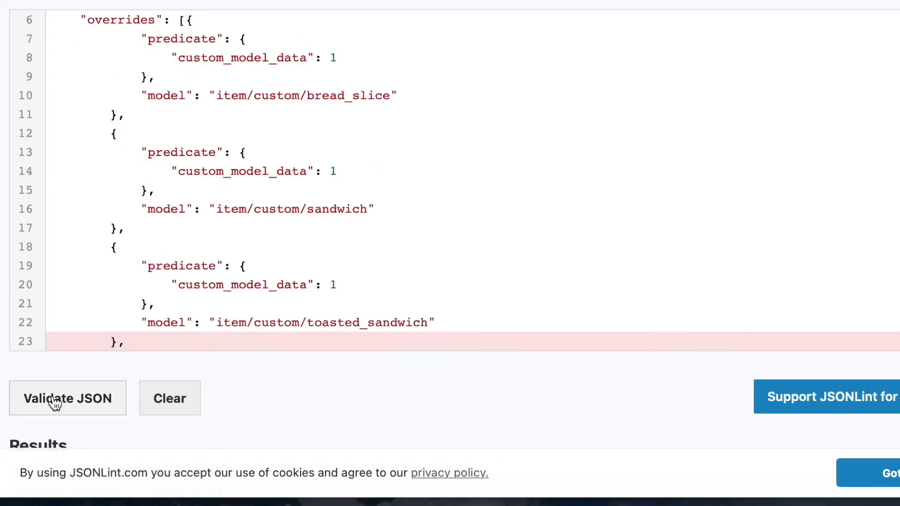
{"action": "scroll", "coordinate": [237, 228], "scroll_direction": "down", "scroll_amount": 1}
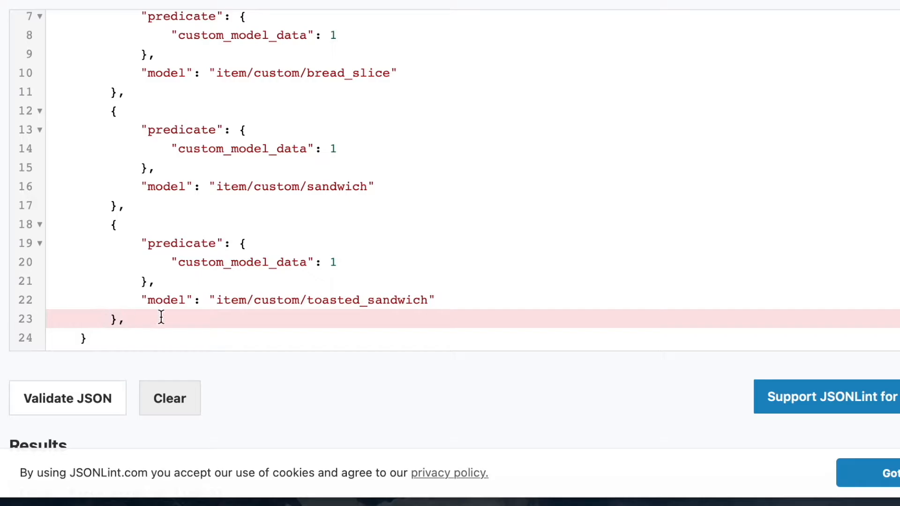
{"action": "scroll", "coordinate": [141, 312], "scroll_direction": "up", "scroll_amount": 5}
Step: Remove the trailing comma after the toasted_sandwich override and validate the updated bread.json text again
{"action": "key", "text": "super+Tab"}
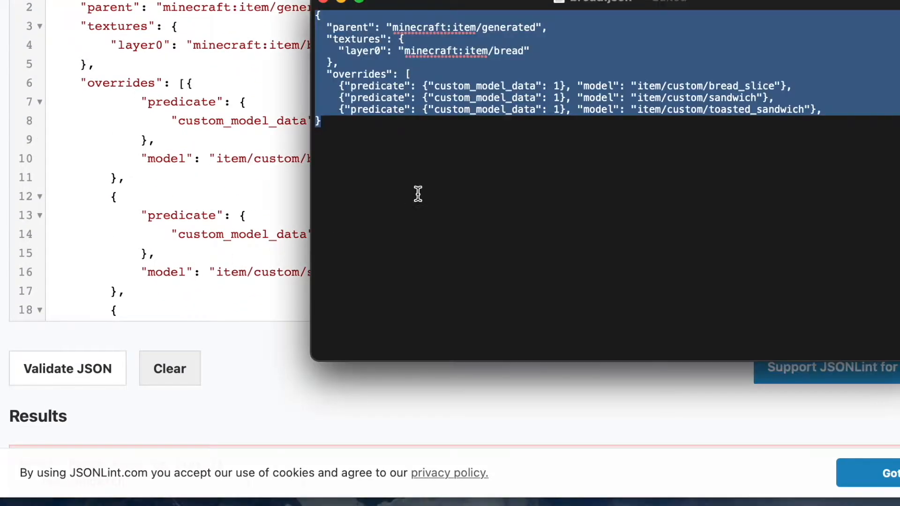
{"action": "left_click", "coordinate": [848, 112]}
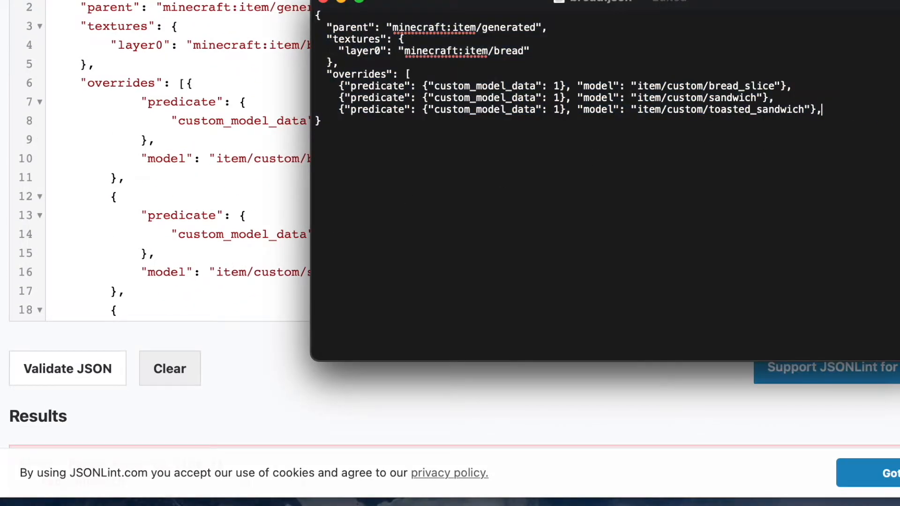
{"action": "left_click", "coordinate": [323, 118]}
{"action": "left_click", "coordinate": [858, 104]}
{"action": "key", "text": "super+a"}
{"action": "left_click", "coordinate": [280, 165]}
{"action": "key", "text": "super+a"}
{"action": "key", "text": "super+v"}
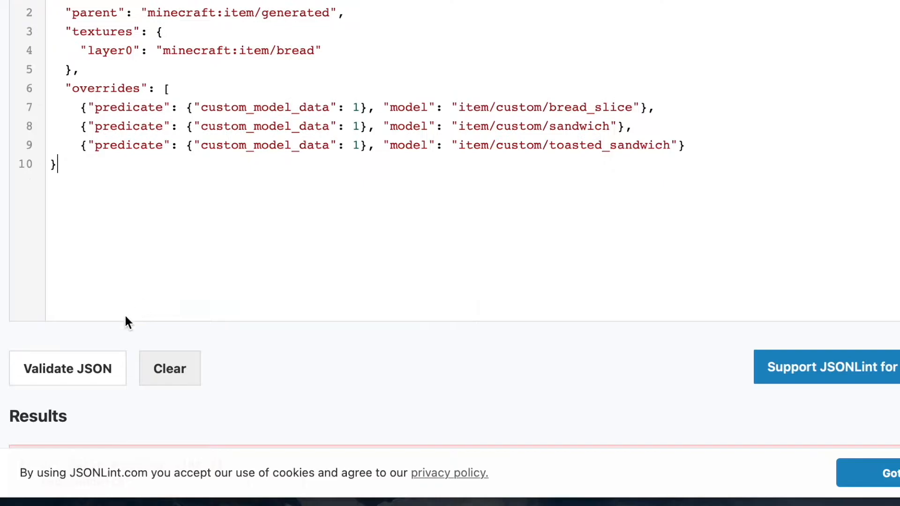
{"action": "left_click", "coordinate": [105, 364]}
Step: Try adding a closing brace directly in the JSONLint editor
{"action": "left_click", "coordinate": [133, 301]}
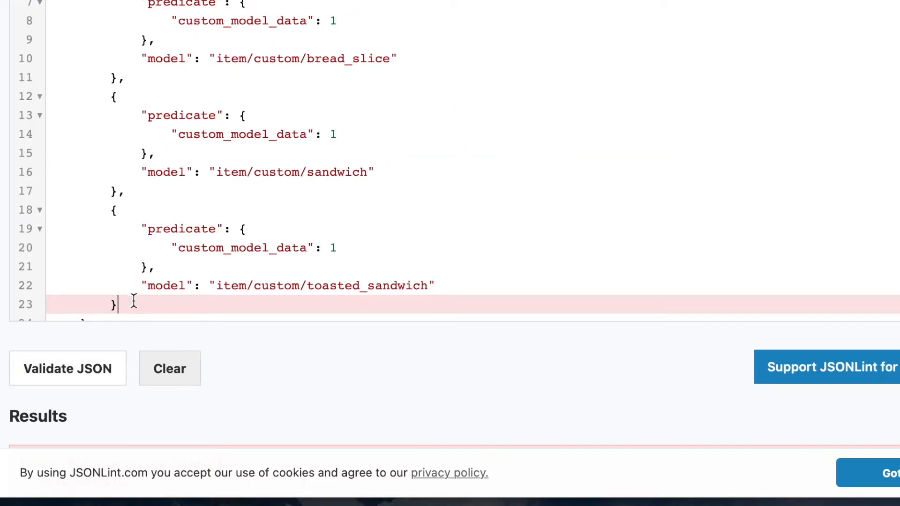
{"action": "key", "text": "Return"}
{"action": "type", "text": "}"}
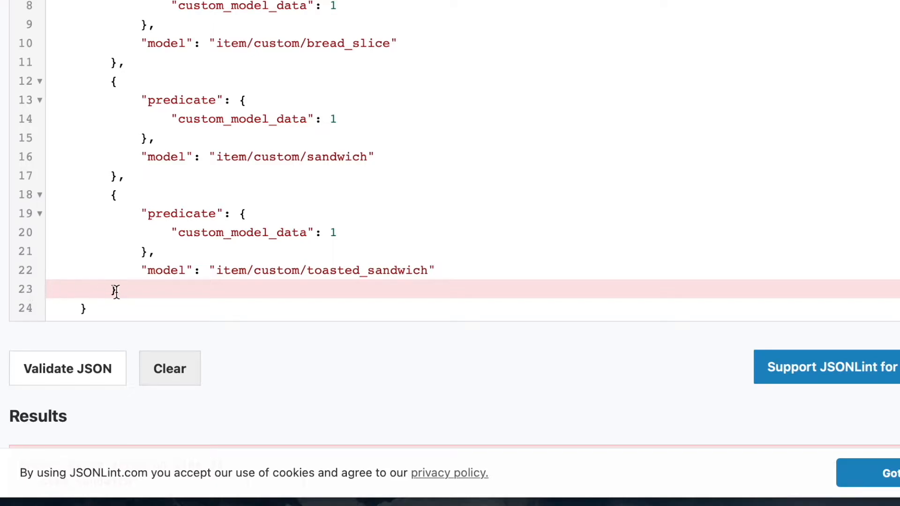
{"action": "scroll", "coordinate": [187, 247], "scroll_direction": "up", "scroll_amount": 3}
{"action": "scroll", "coordinate": [187, 248], "scroll_direction": "down", "scroll_amount": 3}
Step: Add a closing ] for the overrides array in bread.json
{"action": "key", "text": "super+Tab"}
{"action": "left_click", "coordinate": [827, 111]}
{"action": "key", "text": "Return"}
{"action": "type", "text": "]"}
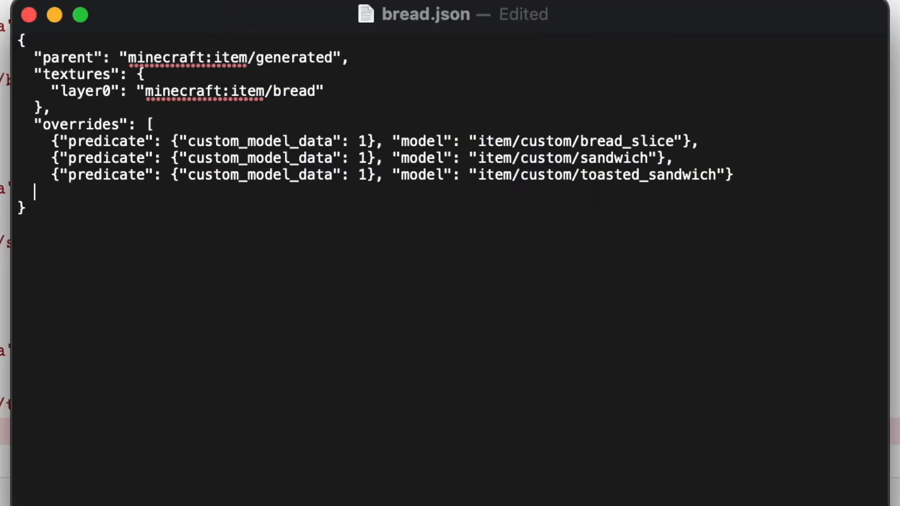
Step: Examine the brackets and commas throughout bread.json
{"action": "left_click", "coordinate": [464, 73]}
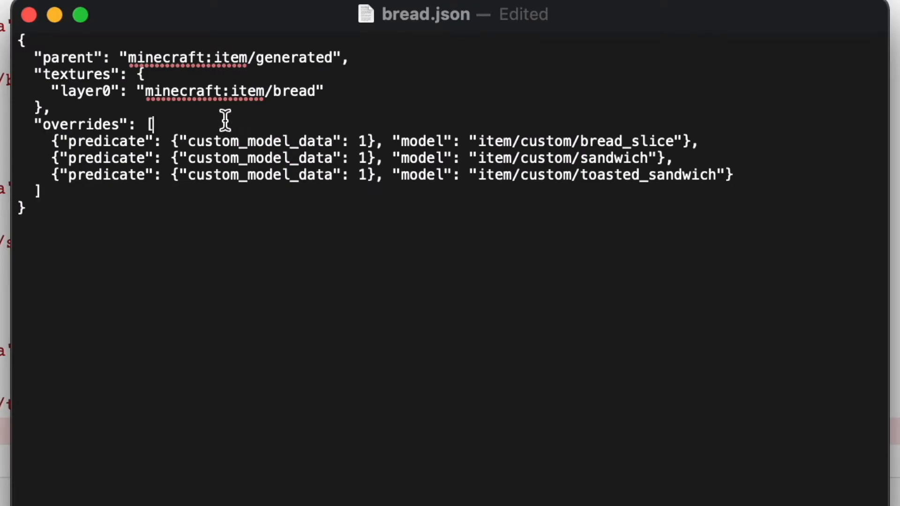
{"action": "key", "text": "shift+Left"}
{"action": "key", "text": "Down"}
{"action": "key", "text": "Right"}
{"action": "key", "text": "Right"}
{"action": "key", "text": "shift+Right"}
{"action": "key", "text": "Up"}
{"action": "key", "text": "shift+Left"}
{"action": "key", "text": "Down"}
{"action": "key", "text": "Right"}
{"action": "key", "text": "Right"}
{"action": "key", "text": "Up"}
{"action": "key", "text": "shift+Left"}
{"action": "left_click_drag", "start_coordinate": [51, 91], "coordinate": [339, 90]}
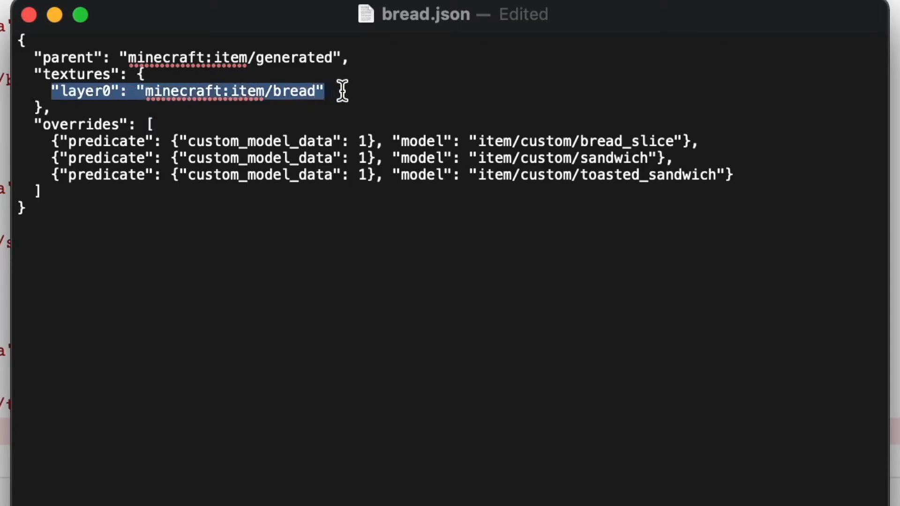
{"action": "double_click", "coordinate": [80, 91]}
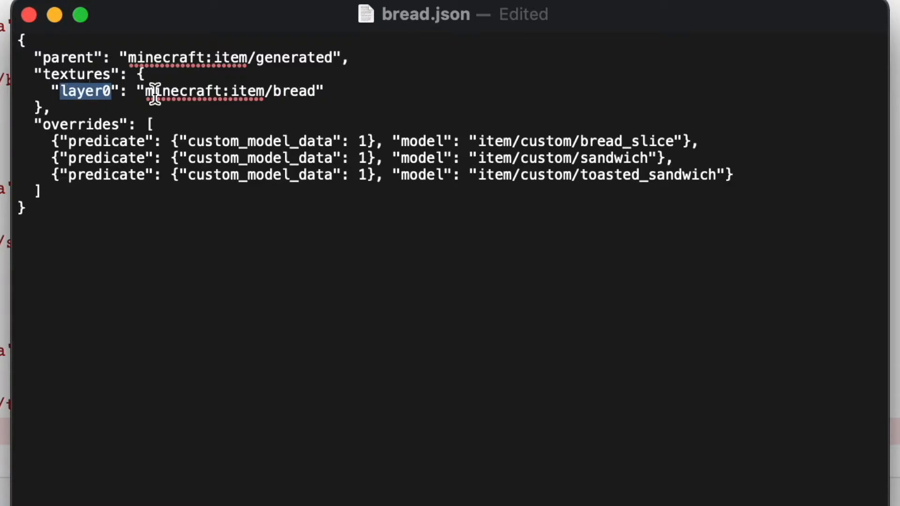
{"action": "double_click", "coordinate": [197, 91]}
{"action": "left_click", "coordinate": [60, 64]}
{"action": "left_click_drag", "start_coordinate": [39, 42], "coordinate": [12, 38]}
{"action": "left_click", "coordinate": [171, 124]}
{"action": "key", "text": "shift+Left"}
{"action": "left_click", "coordinate": [61, 196]}
{"action": "left_click_drag", "start_coordinate": [51, 141], "coordinate": [697, 139]}
{"action": "left_click", "coordinate": [697, 140]}
{"action": "type", "text": ","}
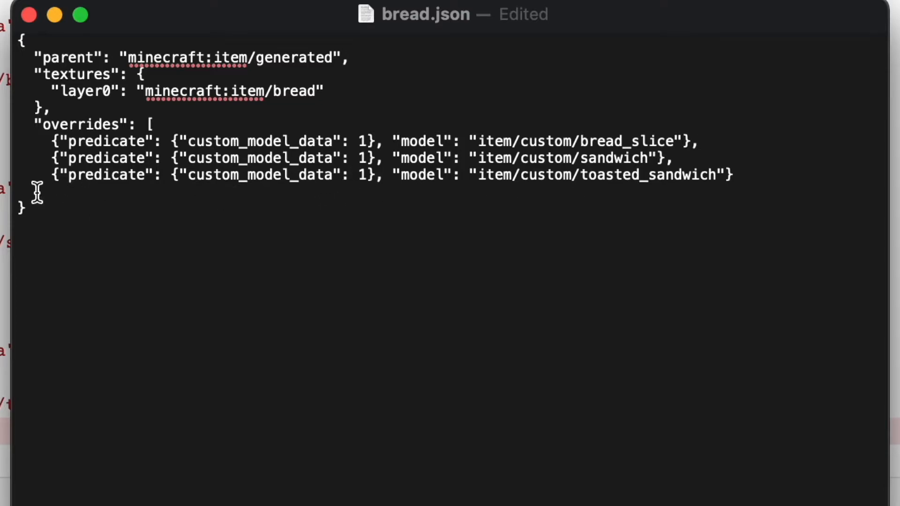
Step: Paste the corrected bread.json text into JSONLint and validate it
{"action": "left_click", "coordinate": [173, 125]}
{"action": "key", "text": "shift+Left"}
{"action": "left_click", "coordinate": [82, 194]}
{"action": "key", "text": "shift+Left"}
{"action": "key", "text": "cmd+a"}
{"action": "key", "text": "super+c"}
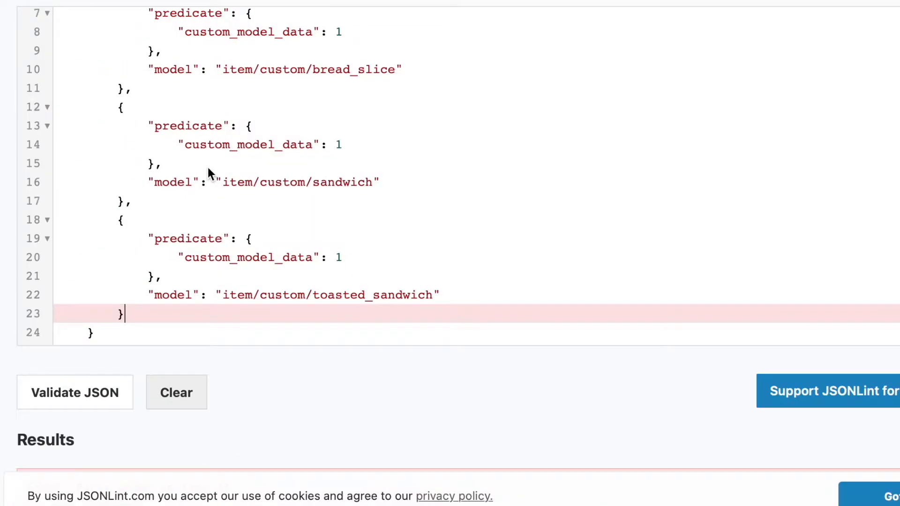
{"action": "key", "text": "super+a"}
{"action": "key", "text": "super+v"}
{"action": "left_click", "coordinate": [55, 394]}
{"action": "scroll", "coordinate": [225, 276], "scroll_direction": "down", "scroll_amount": 4}
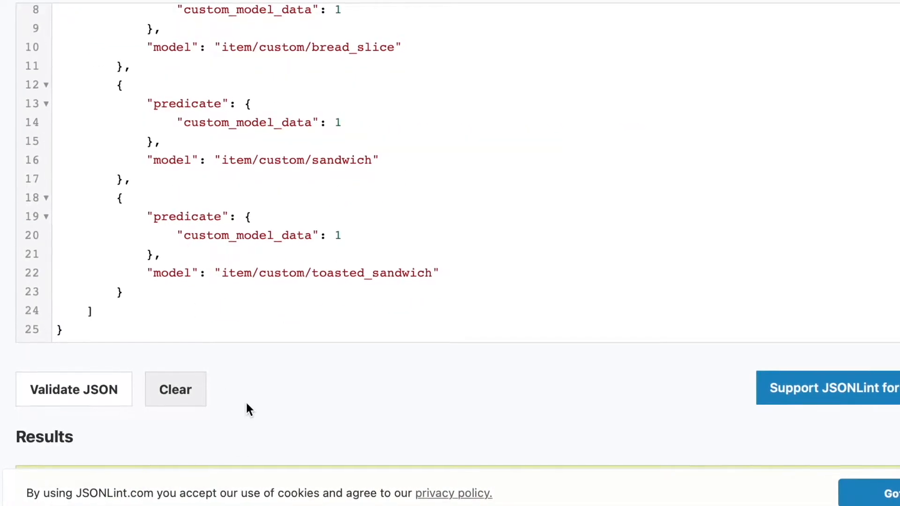
{"action": "scroll", "coordinate": [246, 403], "scroll_direction": "down", "scroll_amount": 6}
{"action": "scroll", "coordinate": [246, 404], "scroll_direction": "up", "scroll_amount": 6}
{"action": "scroll", "coordinate": [247, 404], "scroll_direction": "down", "scroll_amount": 2}
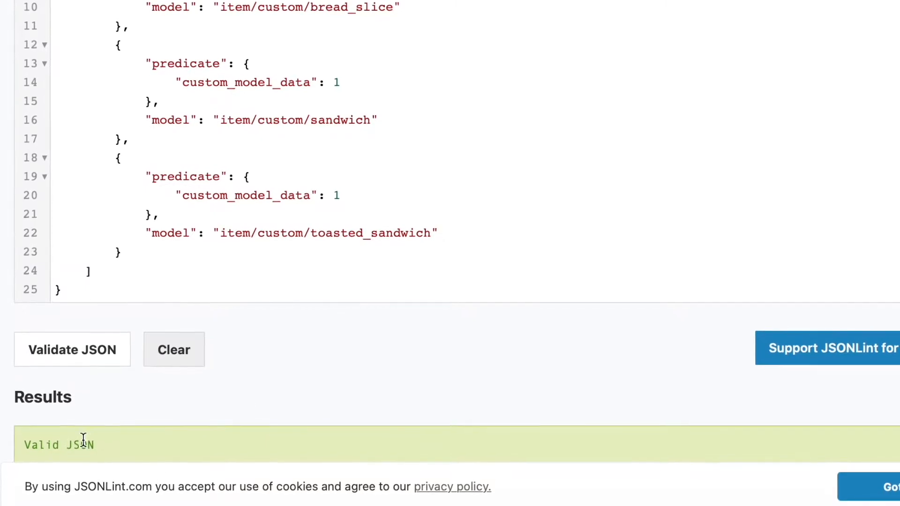
{"action": "scroll", "coordinate": [293, 379], "scroll_direction": "up", "scroll_amount": 1}
Step: Locate the item models folder containing bread.json in Finder
{"action": "key", "text": "super+Tab"}
{"action": "left_click", "coordinate": [562, 66]}
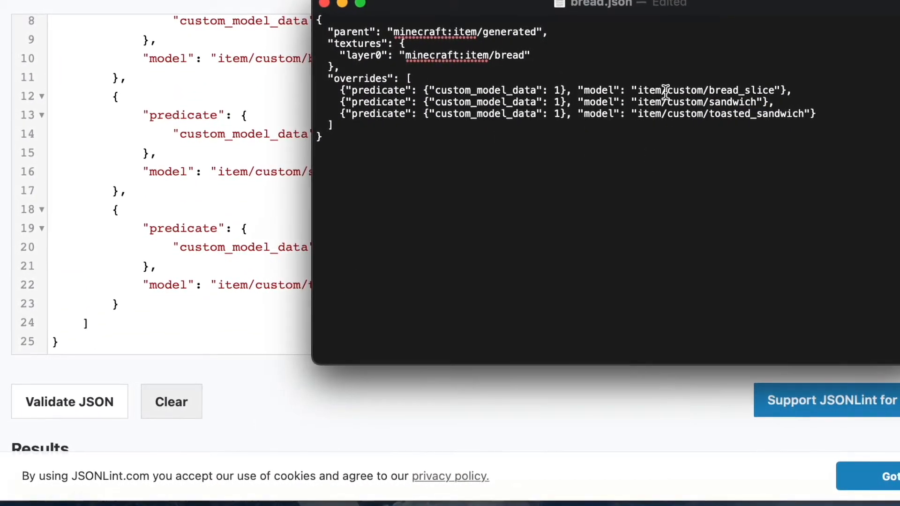
{"action": "double_click", "coordinate": [737, 89]}
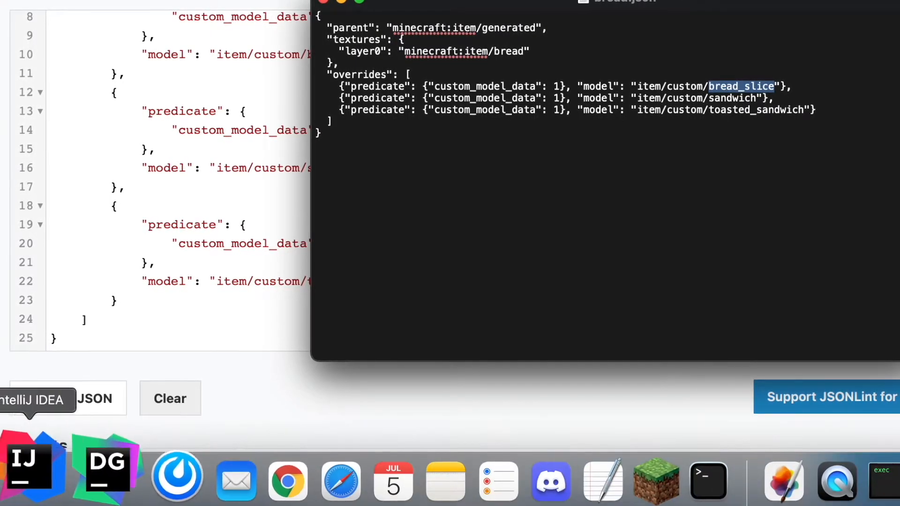
{"action": "left_click", "coordinate": [1, 473]}
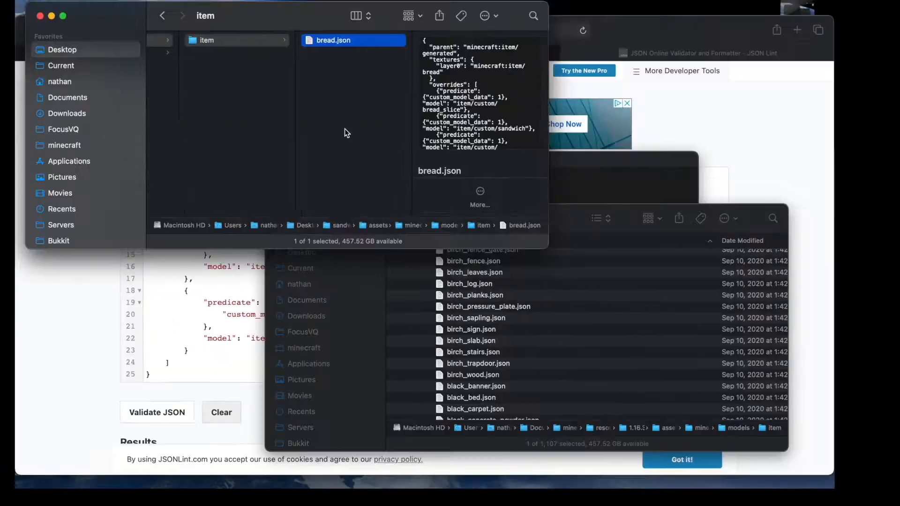
{"action": "scroll", "coordinate": [328, 131], "scroll_direction": "left", "scroll_amount": 5}
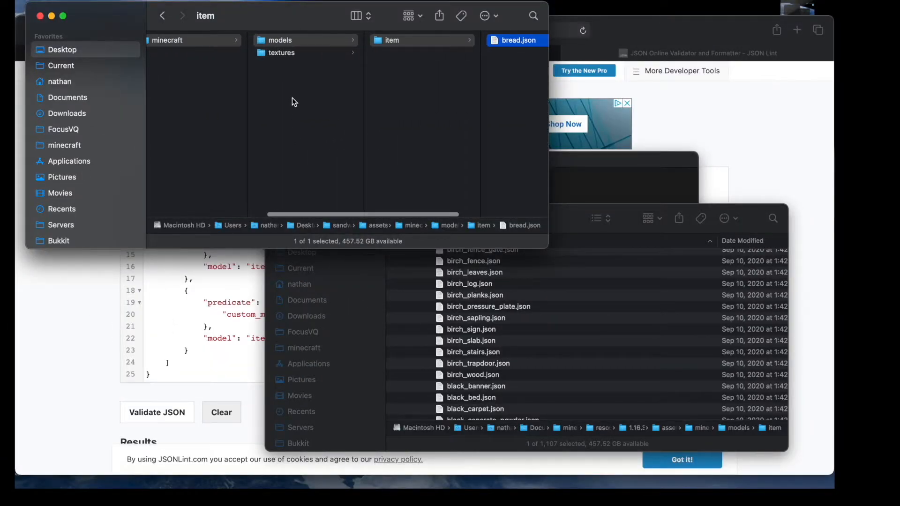
{"action": "scroll", "coordinate": [323, 99], "scroll_direction": "right", "scroll_amount": 3}
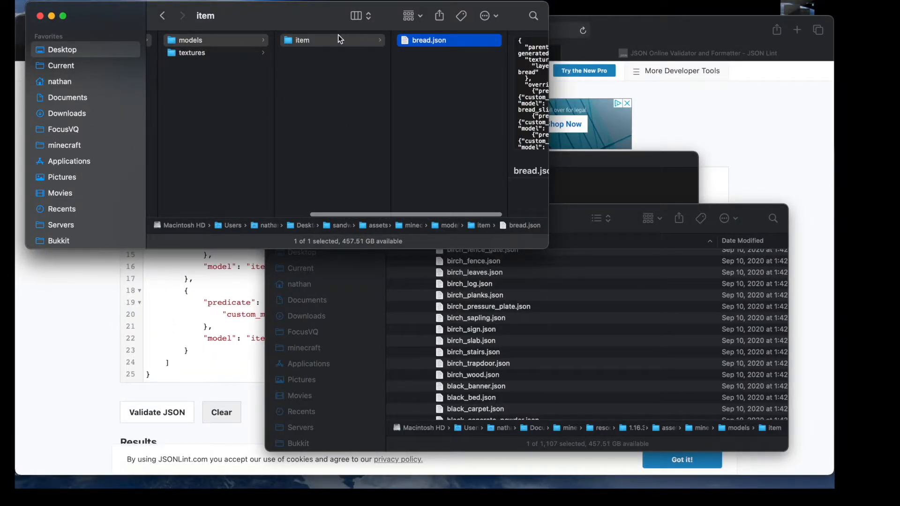
{"action": "scroll", "coordinate": [459, 86], "scroll_direction": "right", "scroll_amount": 3}
{"action": "left_click", "coordinate": [595, 171]}
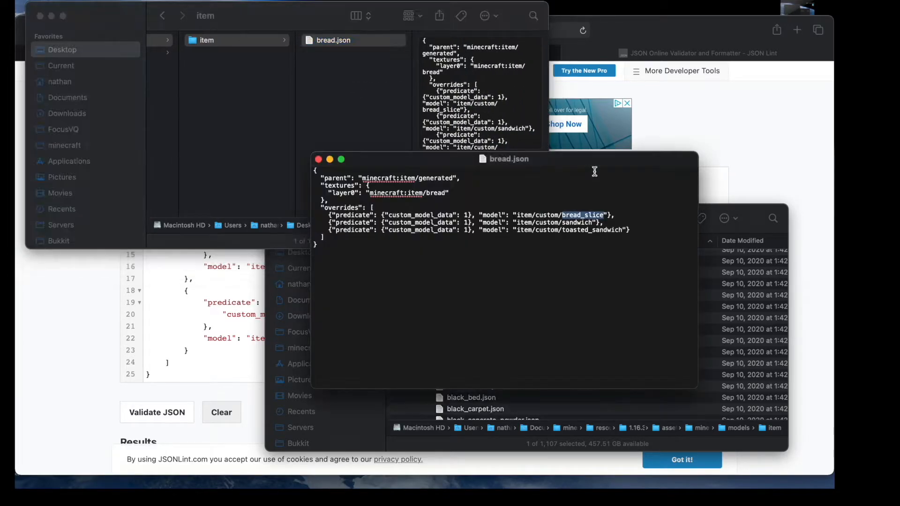
{"action": "left_click", "coordinate": [521, 215]}
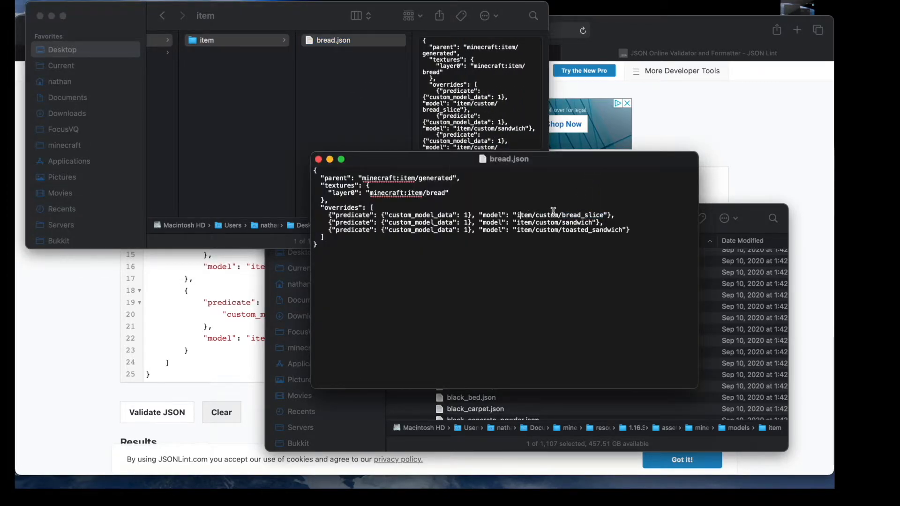
Step: Create a new folder named custom inside the item models folder
{"action": "left_click", "coordinate": [375, 117]}
{"action": "right_click", "coordinate": [324, 100]}
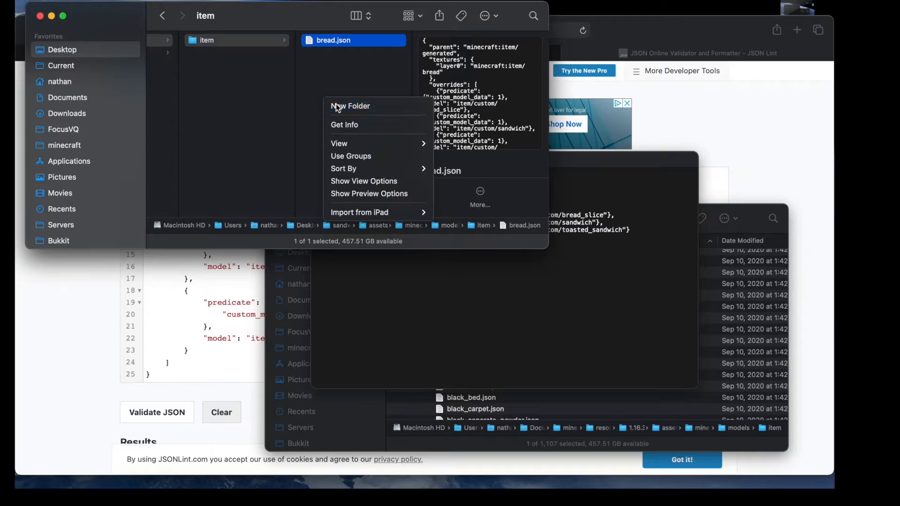
{"action": "left_click", "coordinate": [338, 107]}
{"action": "type", "text": "cut"}
{"action": "type", "text": "stom"}
{"action": "key", "text": "Return"}
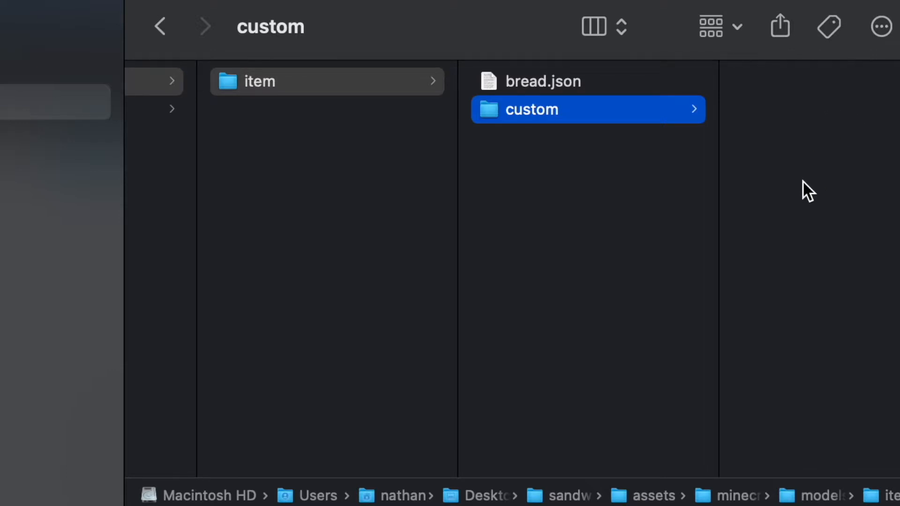
Step: Copy bread.json into the custom folder, open the copy and delete its overrides block
{"action": "left_click_drag", "start_coordinate": [547, 86], "coordinate": [814, 133]}
{"action": "double_click", "coordinate": [775, 80]}
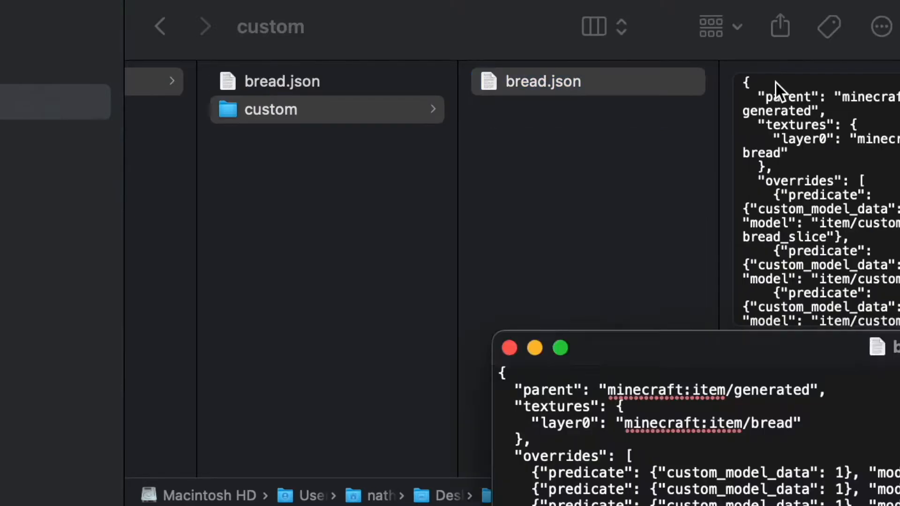
{"action": "left_click", "coordinate": [372, 339]}
{"action": "left_click_drag", "start_coordinate": [105, 247], "coordinate": [96, 167]}
{"action": "key", "text": "BackSpace"}
{"action": "key", "text": "BackSpace"}
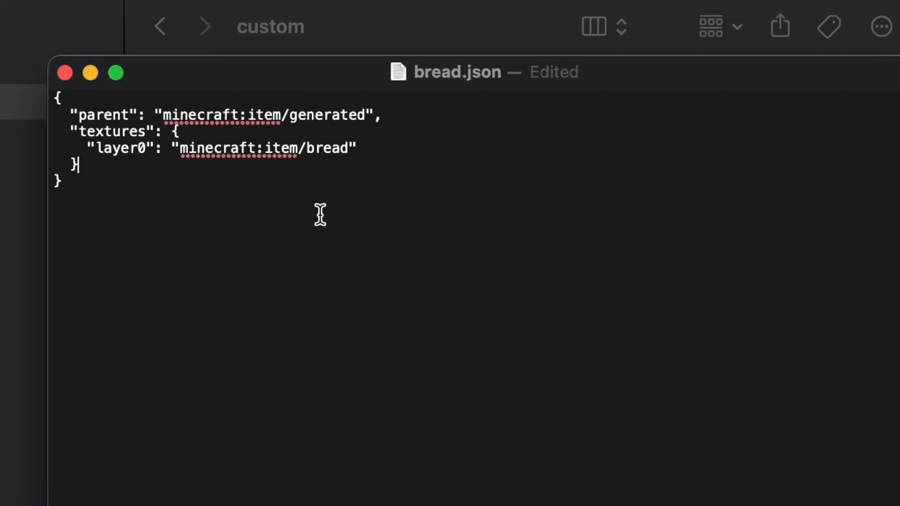
Step: Set the copy's layer0 texture to item/custom/bread_slice, then save and close it
{"action": "left_click_drag", "start_coordinate": [179, 148], "coordinate": [351, 148]}
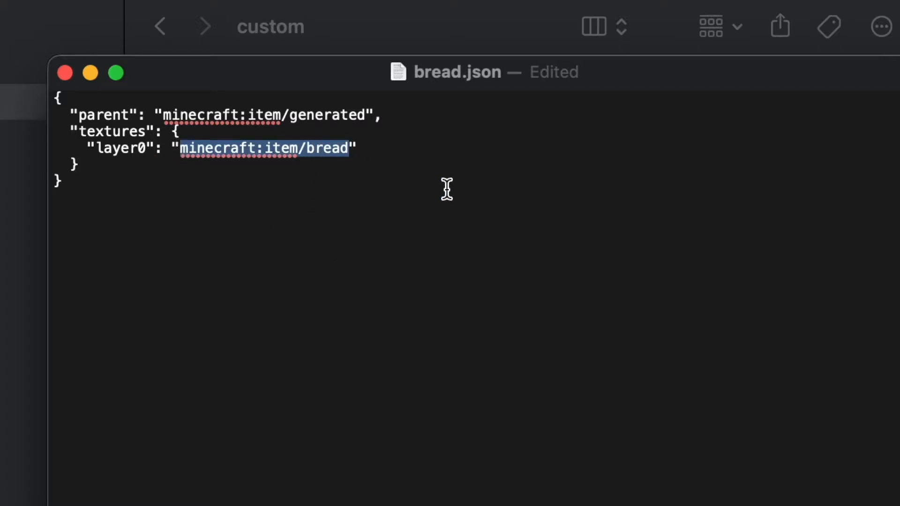
{"action": "type", "text": "item/custom/bread-slice"}
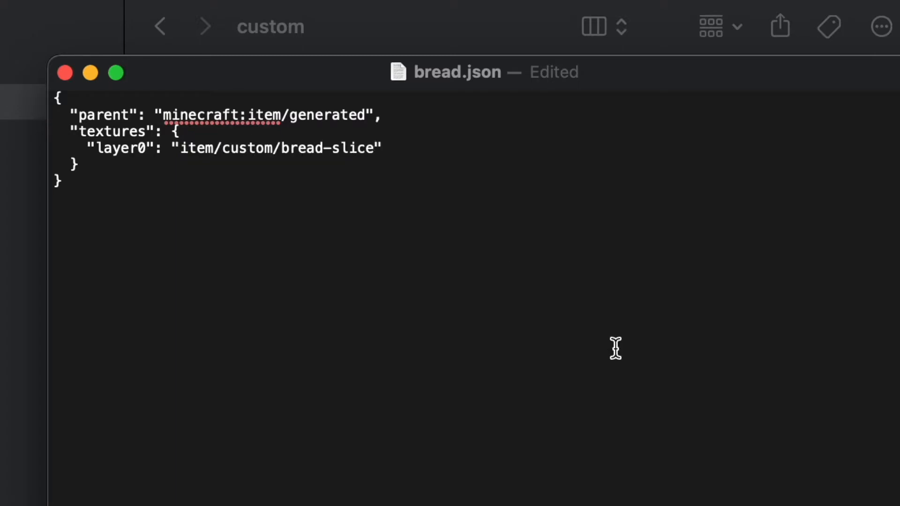
{"action": "key", "text": "Left"}
{"action": "key", "text": "BackSpace"}
{"action": "type", "text": "_"}
{"action": "left_click", "coordinate": [554, 253]}
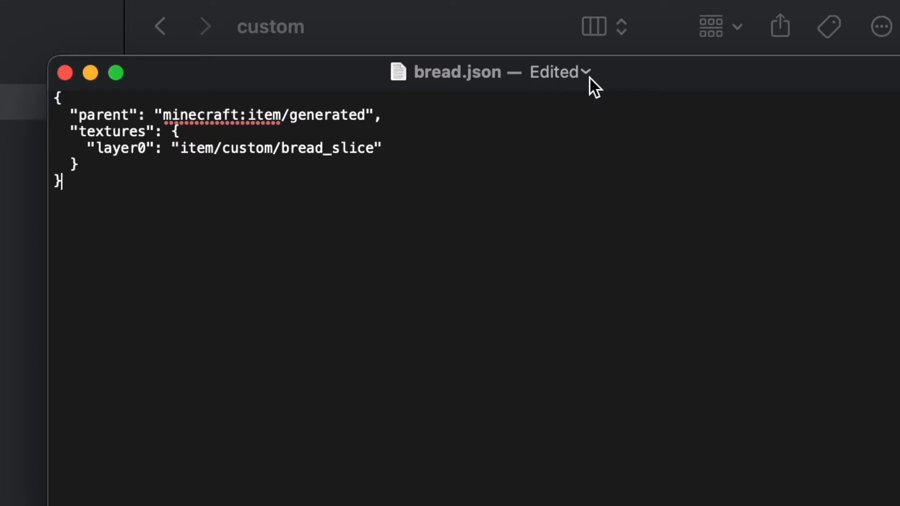
{"action": "key", "text": "super+s"}
{"action": "left_click_drag", "start_coordinate": [589, 82], "coordinate": [591, 143]}
{"action": "key", "text": "super+w"}
Step: Rename the copied model file to bread_slice.json
{"action": "left_click", "coordinate": [618, 91]}
{"action": "key", "text": "Return"}
{"action": "key", "text": "Right"}
{"action": "key", "text": "Left"}
{"action": "type", "text": "_slice"}
{"action": "key", "text": "Return"}
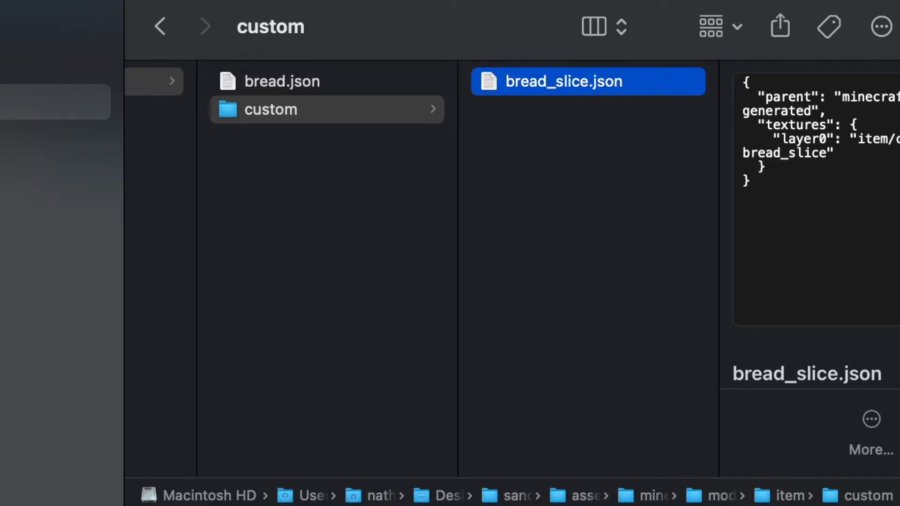
Step: Duplicate bread_slice.json and rename one copy to sandwich.json
{"action": "left_click_drag", "start_coordinate": [570, 90], "coordinate": [579, 195]}
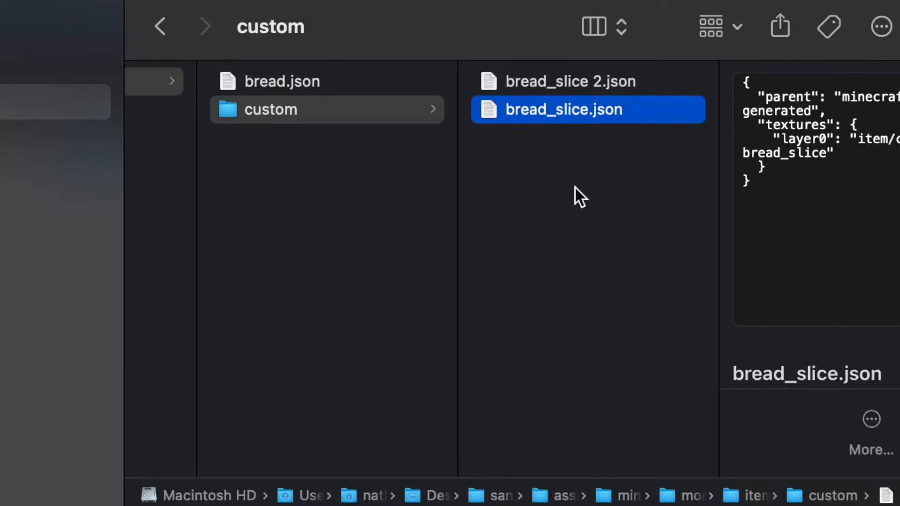
{"action": "left_click", "coordinate": [534, 89]}
{"action": "key", "text": "Return"}
{"action": "type", "text": "sandwich"}
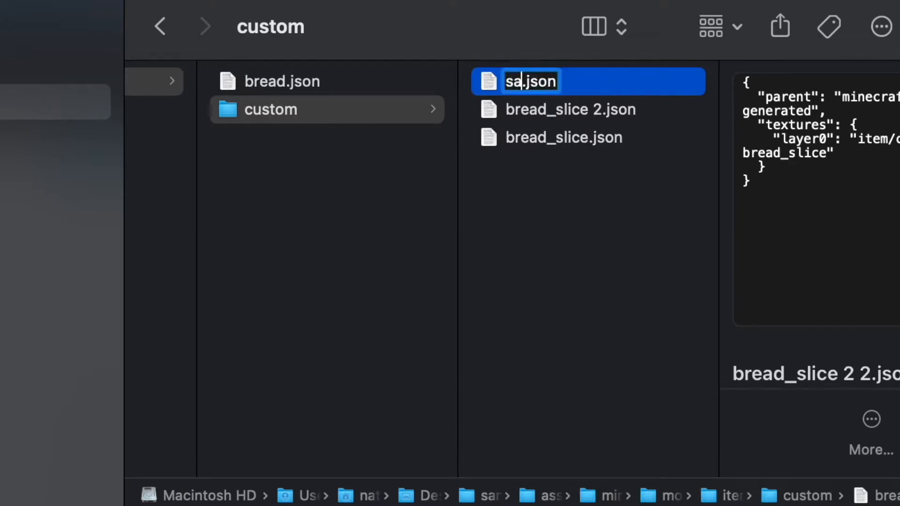
{"action": "key", "text": "Return"}
{"action": "left_click", "coordinate": [541, 79]}
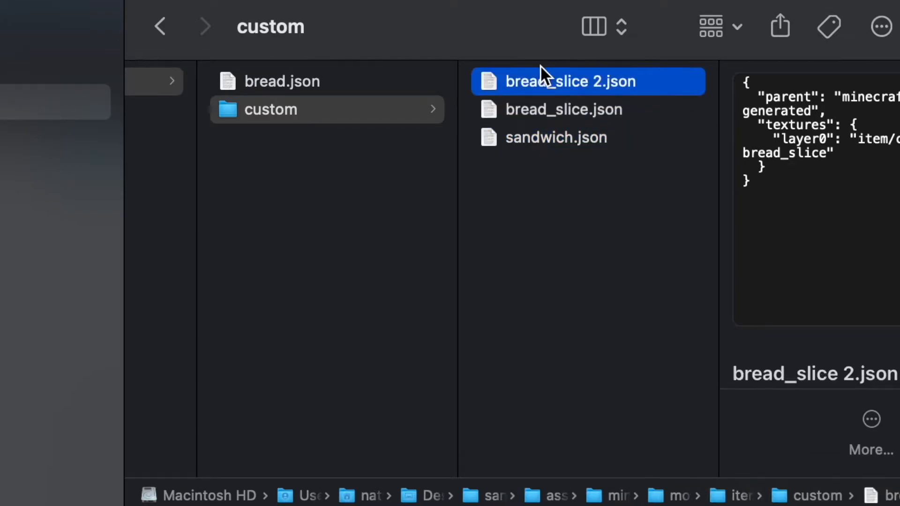
Step: Rename the remaining model copy to toasted_sandwich.json
{"action": "key", "text": "Return"}
{"action": "type", "text": "toaste"}
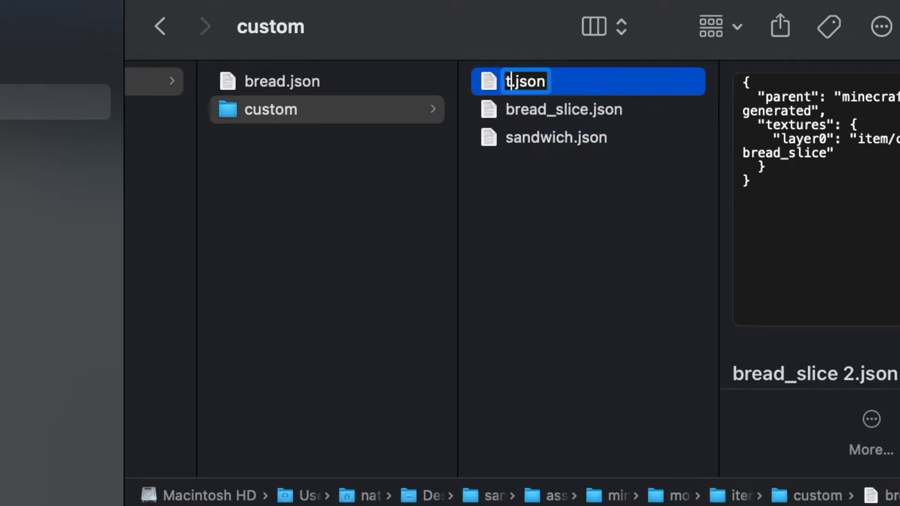
{"action": "type", "text": "d_sandwich"}
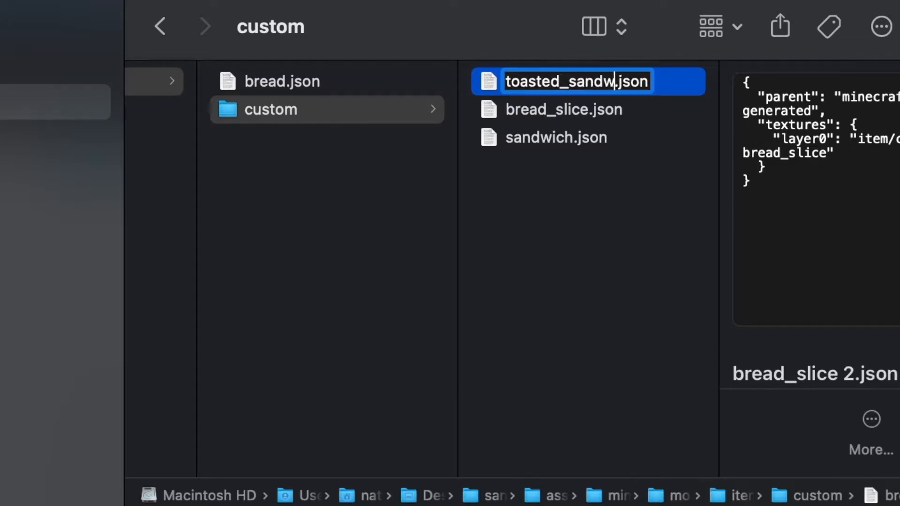
{"action": "key", "text": "Return"}
Step: Open toasted_sandwich.json, set its layer0 texture to item/custom/toasted_sandwich, then save and close it
{"action": "double_click", "coordinate": [560, 155]}
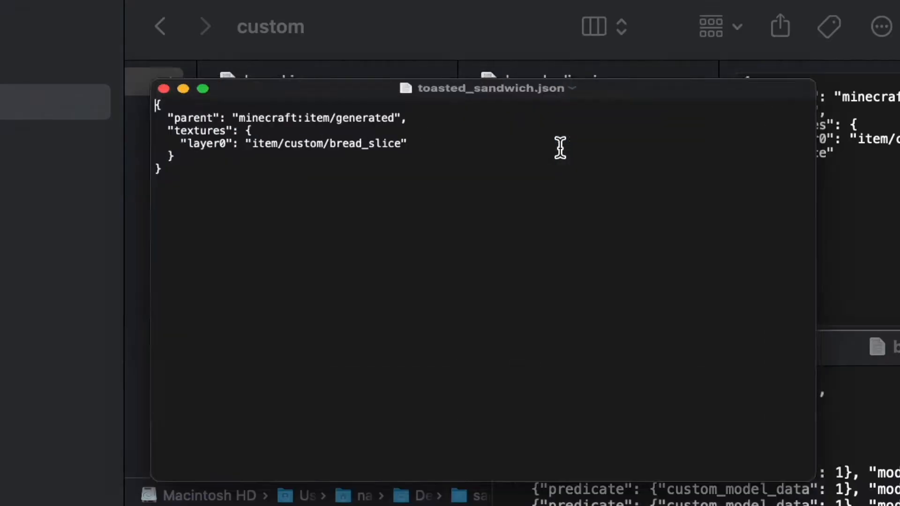
{"action": "double_click", "coordinate": [348, 149]}
{"action": "type", "text": "toasted_"}
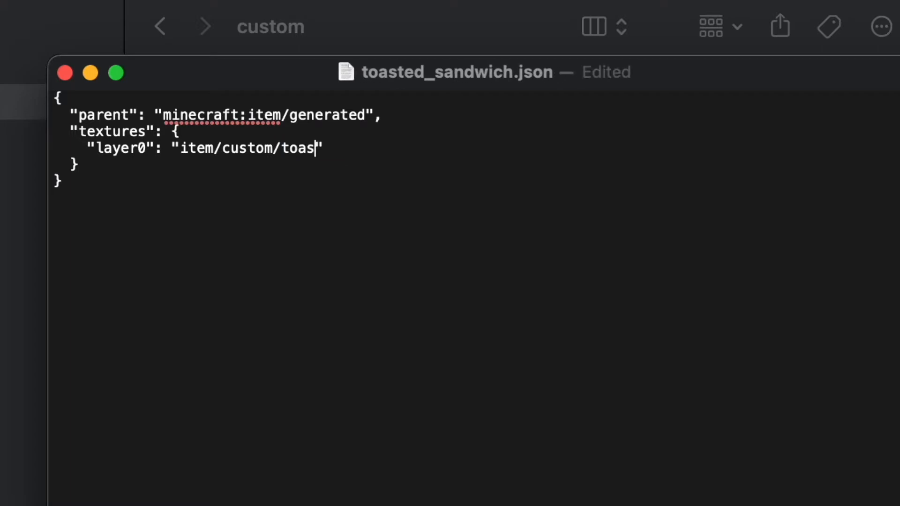
{"action": "type", "text": "sandwich"}
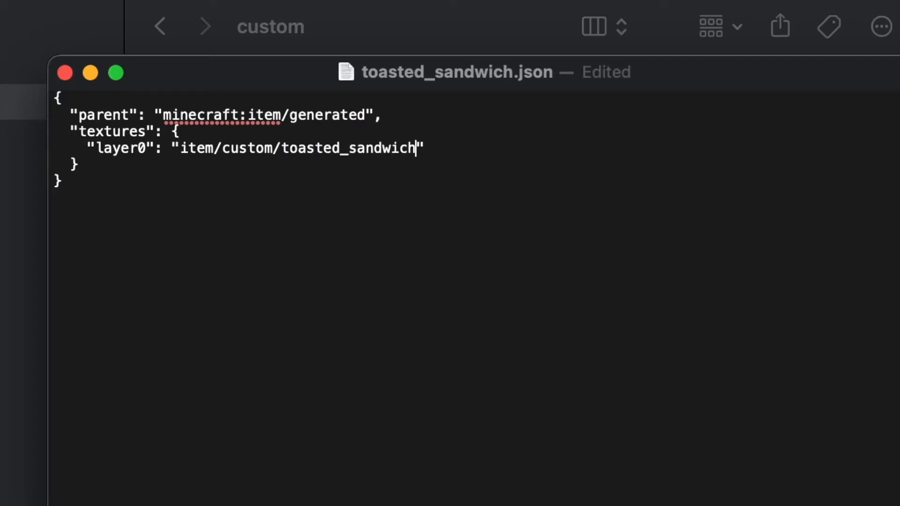
{"action": "key", "text": "super+s"}
{"action": "key", "text": "super+w"}
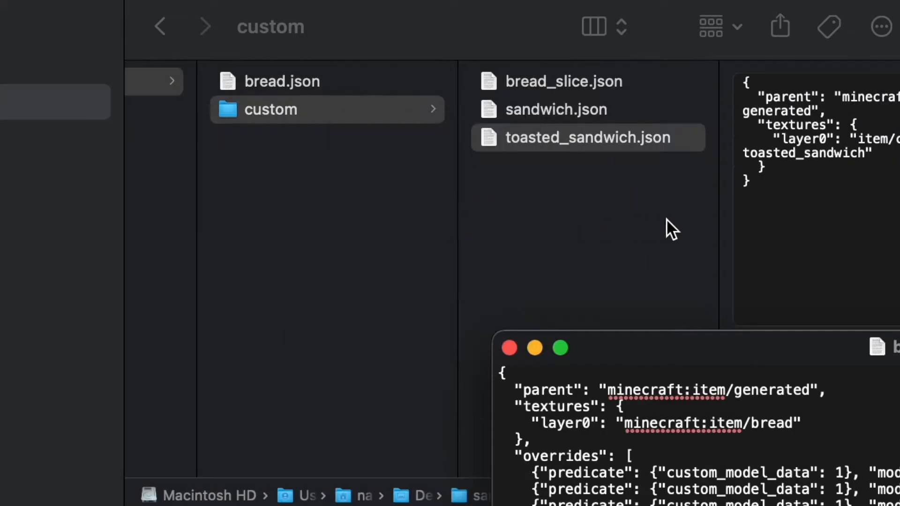
Step: Open sandwich.json, set its layer0 texture to item/custom/sandwich, then save and close it
{"action": "double_click", "coordinate": [589, 109]}
{"action": "left_click", "coordinate": [347, 149]}
{"action": "type", "text": "s"}
{"action": "double_click", "coordinate": [335, 149]}
{"action": "type", "text": "sandwich"}
{"action": "key", "text": "super+s"}
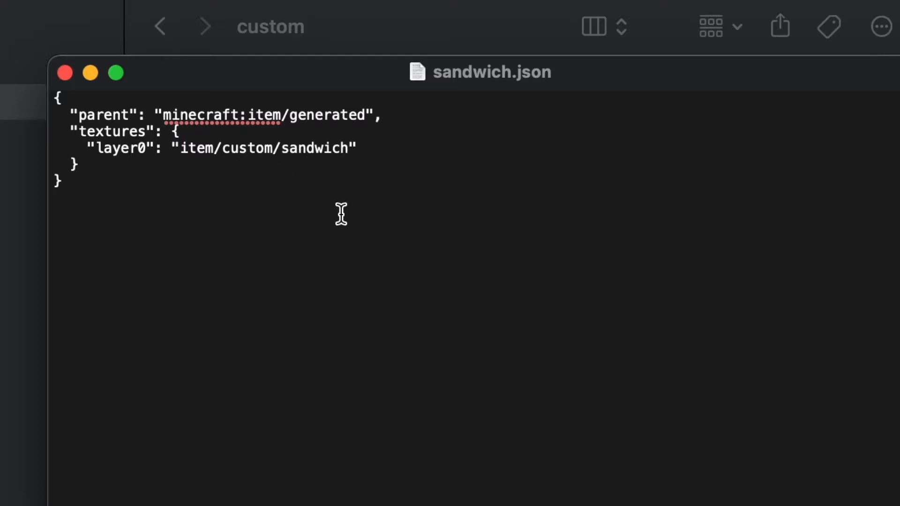
{"action": "left_click", "coordinate": [64, 73]}
Step: Browse the folder hierarchy of the sandwich pack and the 1.16.3 resource pack
{"action": "left_click", "coordinate": [559, 196]}
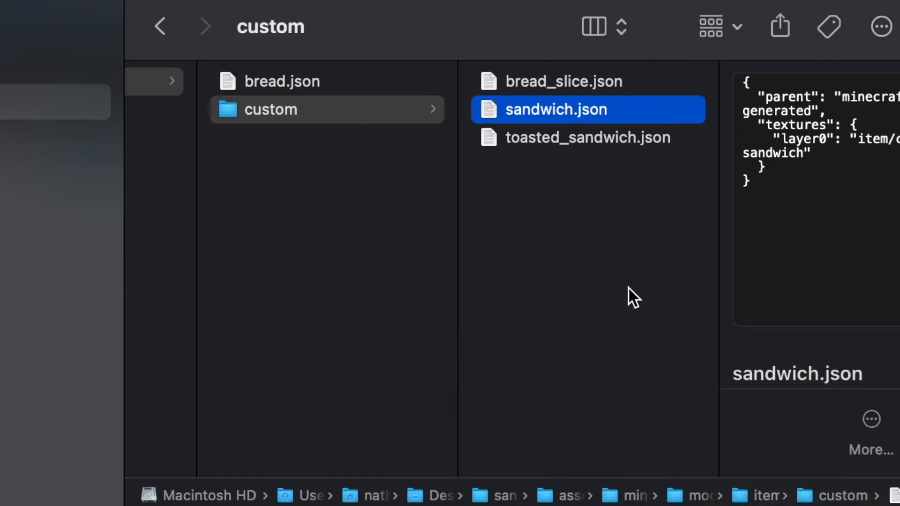
{"action": "scroll", "coordinate": [523, 365], "scroll_direction": "left", "scroll_amount": 10}
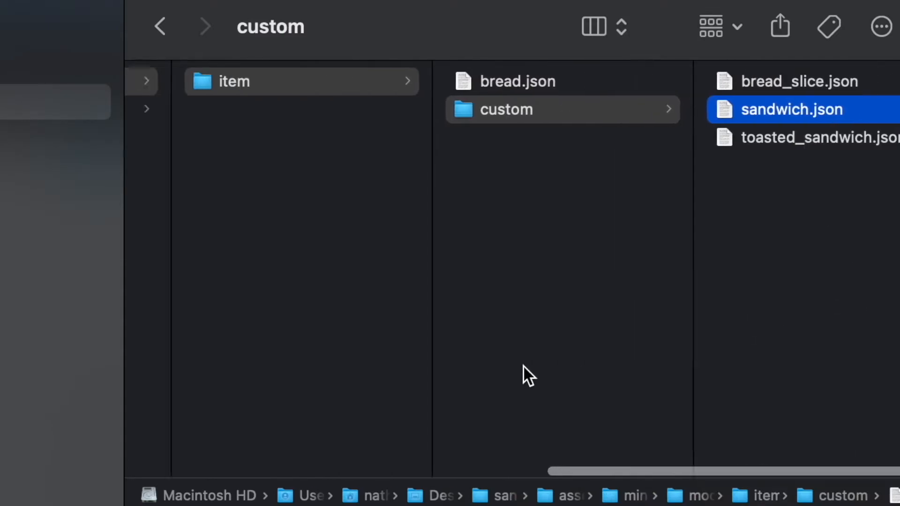
{"action": "scroll", "coordinate": [474, 326], "scroll_direction": "left", "scroll_amount": 10}
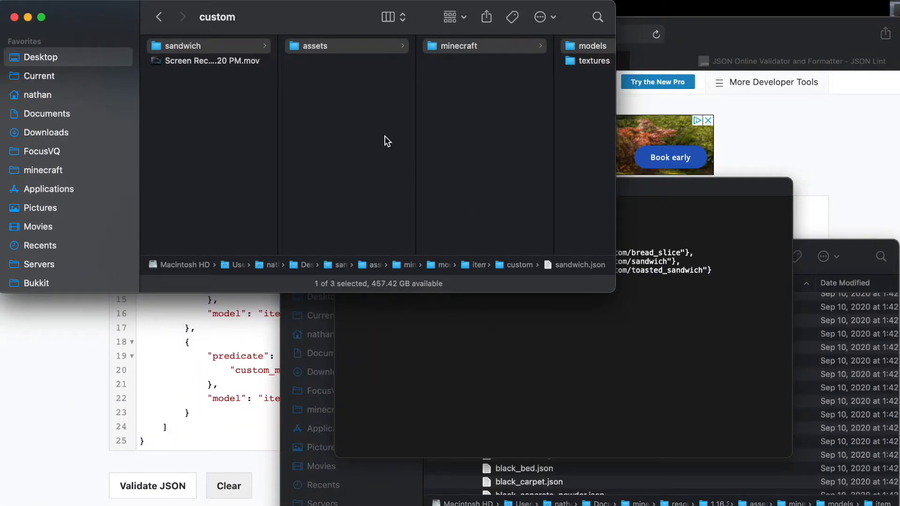
{"action": "key", "text": "Left"}
{"action": "key", "text": "Left"}
{"action": "key", "text": "Left"}
{"action": "key", "text": "Left"}
{"action": "key", "text": "Left"}
{"action": "key", "text": "Left"}
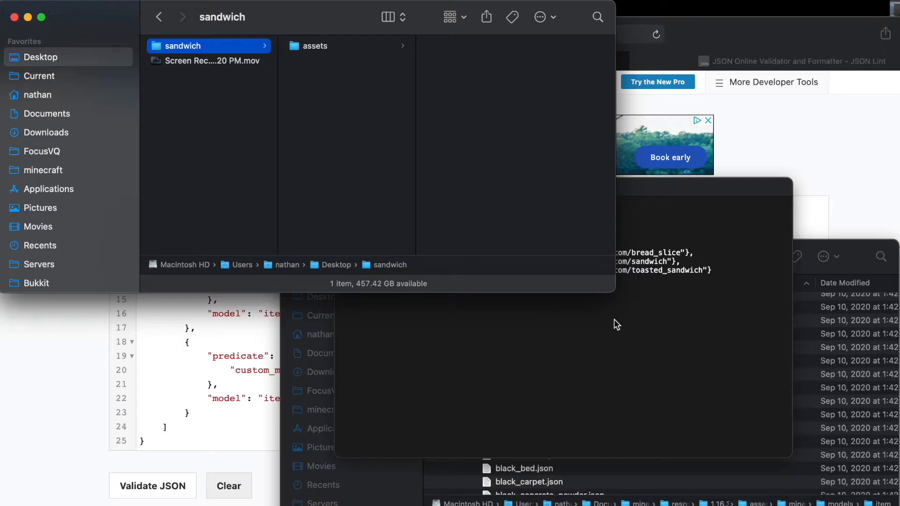
{"action": "key", "text": "super+grave"}
{"action": "scroll", "coordinate": [691, 468], "scroll_direction": "up", "scroll_amount": 15}
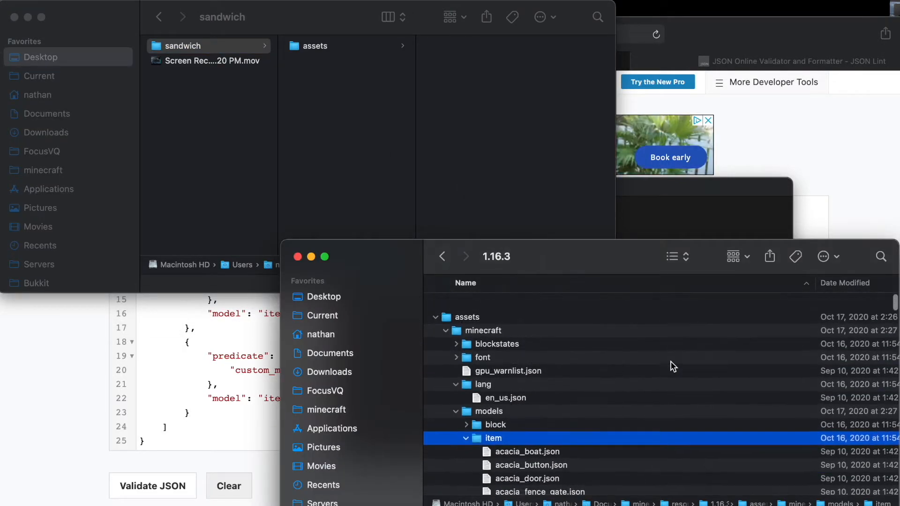
{"action": "left_click", "coordinate": [508, 317]}
{"action": "key", "text": "Left"}
{"action": "key", "text": "Left"}
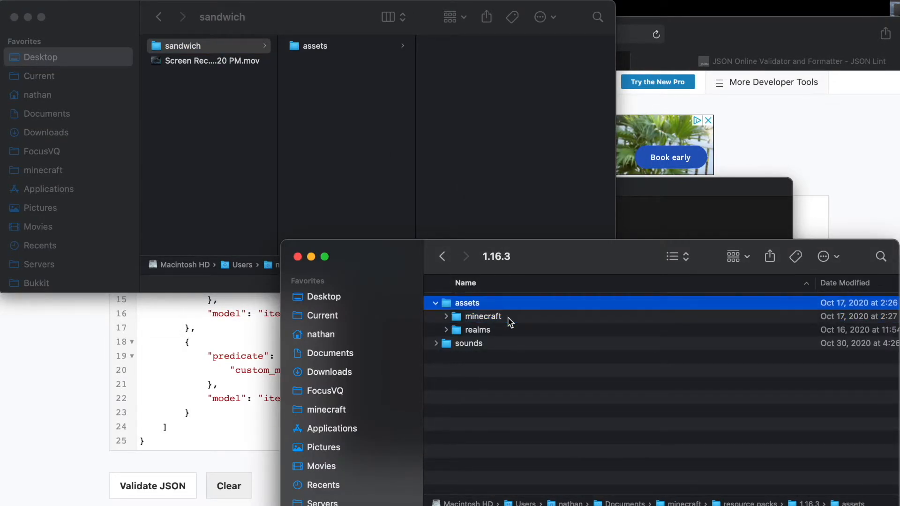
{"action": "key", "text": "Down"}
{"action": "key", "text": "Right"}
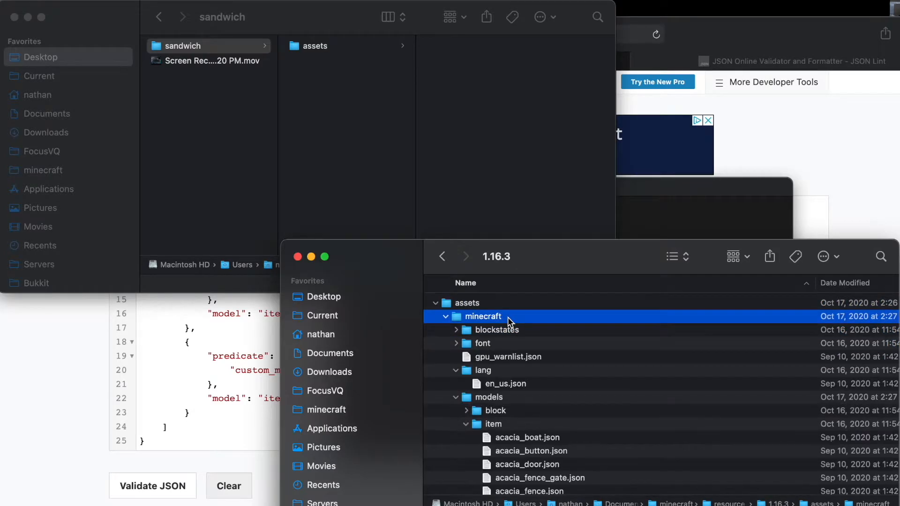
{"action": "key", "text": "Down"}
{"action": "key", "text": "Down"}
{"action": "key", "text": "Down"}
{"action": "key", "text": "Down"}
{"action": "key", "text": "Down"}
{"action": "key", "text": "Down"}
{"action": "key", "text": "Left"}
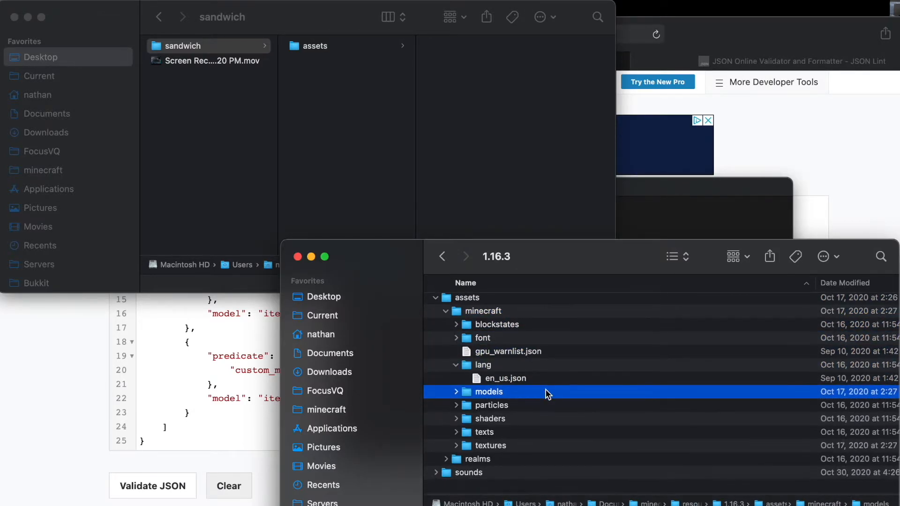
Step: Open the reference resource pack's default folder in the MagicPlugin GitHub repository
{"action": "left_click", "coordinate": [100, 426]}
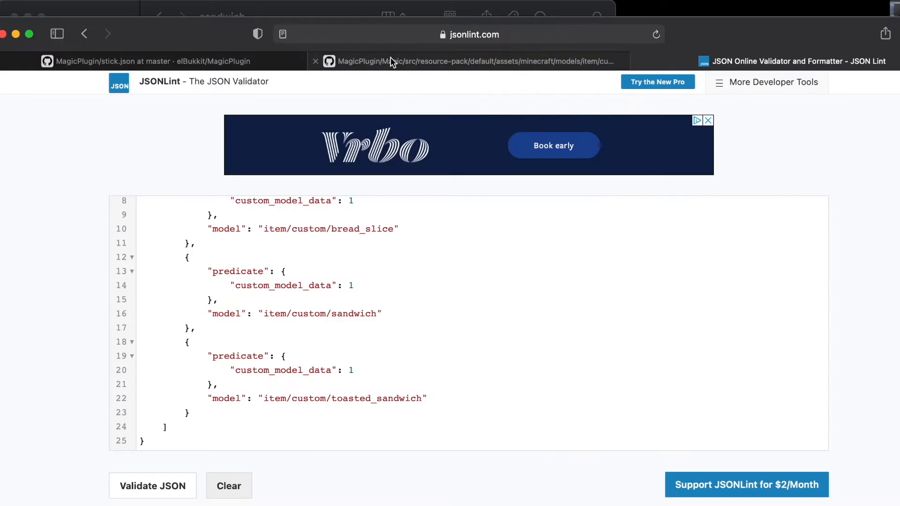
{"action": "left_click", "coordinate": [207, 63]}
{"action": "scroll", "coordinate": [319, 181], "scroll_direction": "up", "scroll_amount": 6}
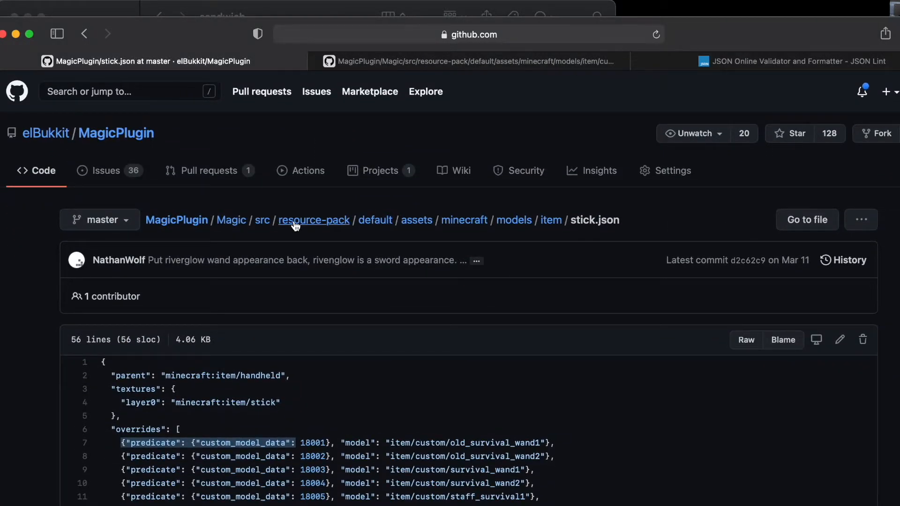
{"action": "left_click", "coordinate": [376, 218]}
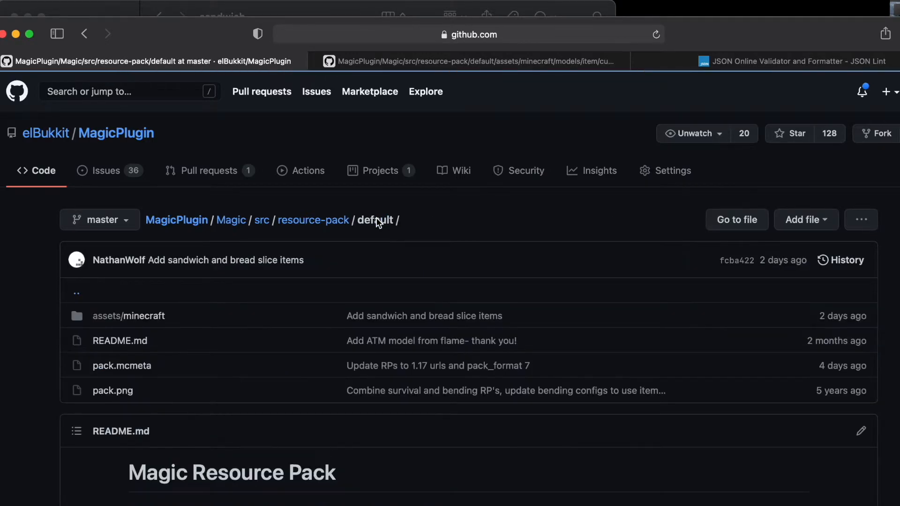
{"action": "scroll", "coordinate": [371, 342], "scroll_direction": "down", "scroll_amount": 2}
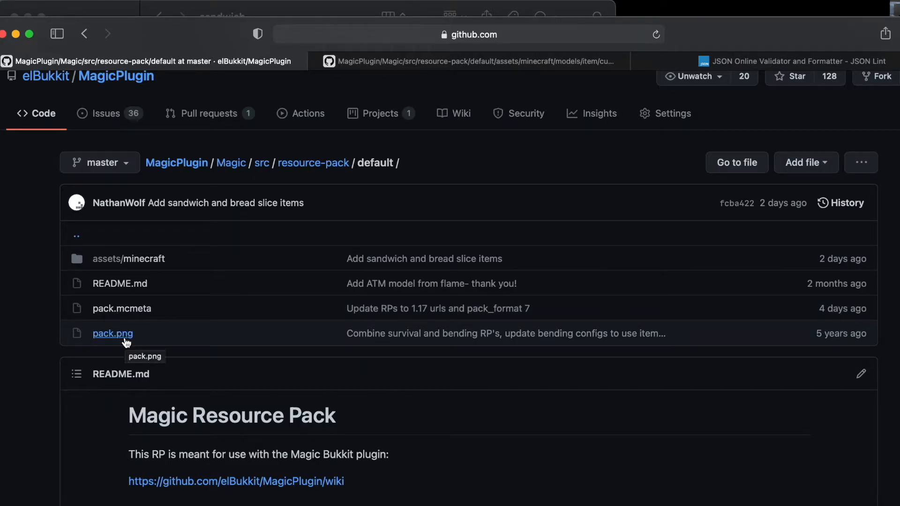
Step: Open the game's resource pack options to review the available packs
{"action": "left_click", "coordinate": [723, 505]}
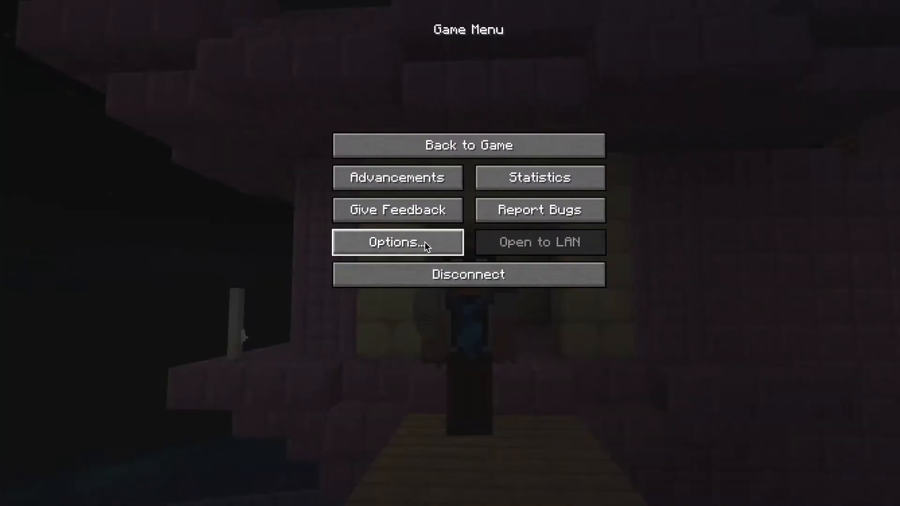
{"action": "left_click", "coordinate": [411, 241]}
{"action": "left_click", "coordinate": [358, 243]}
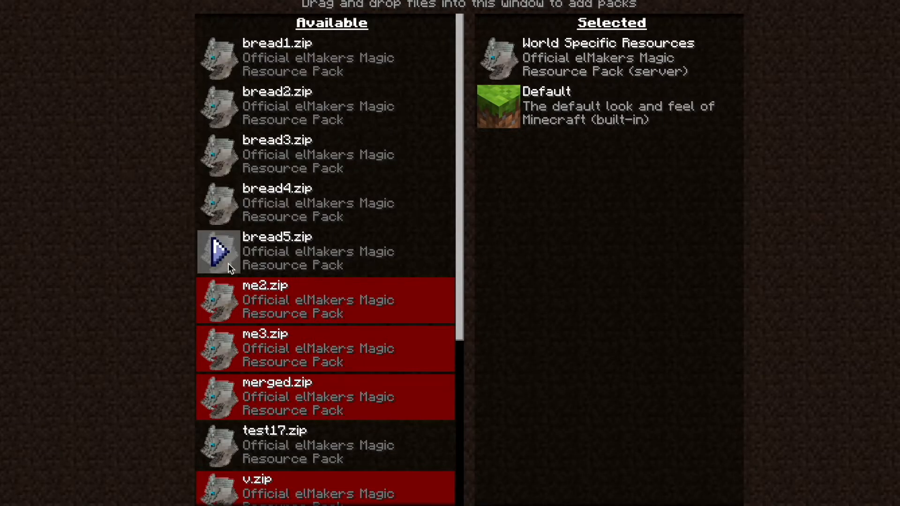
{"action": "key", "text": "super+Tab"}
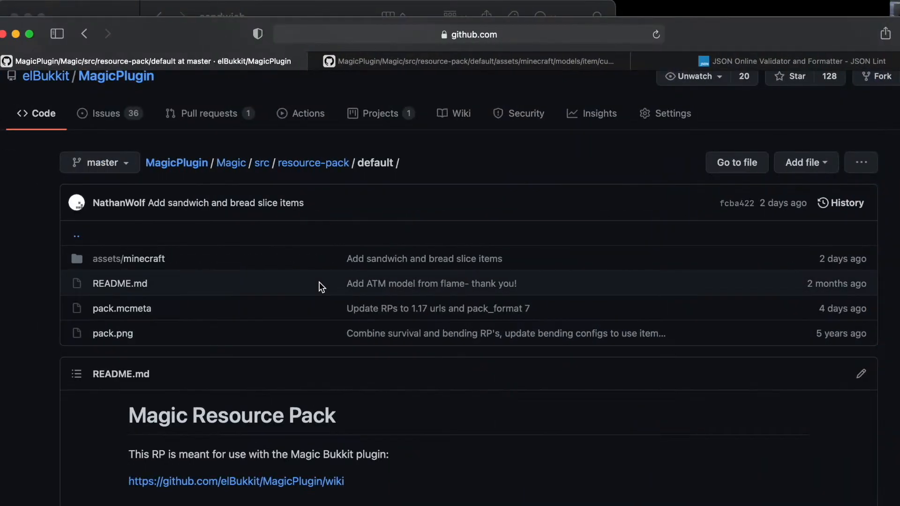
Step: Open the raw pack.mcmeta from the reference repository and copy its contents into a new text document
{"action": "left_click", "coordinate": [135, 314]}
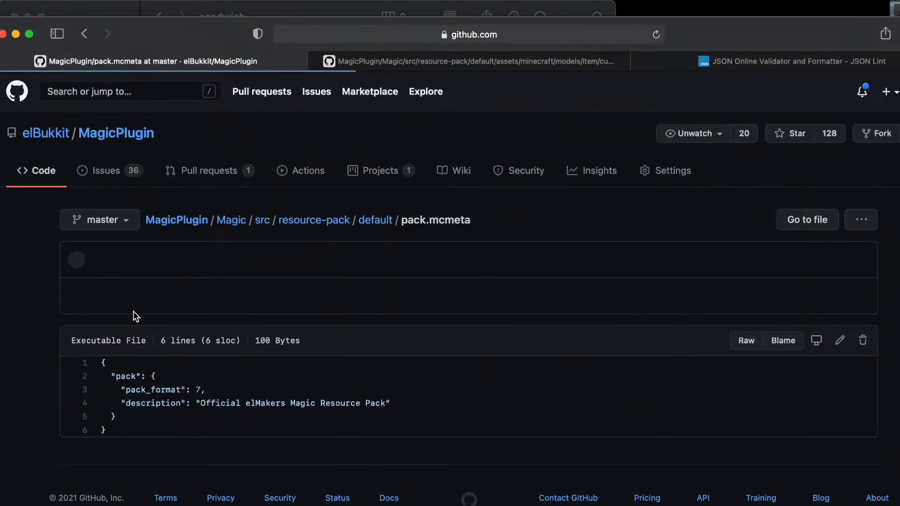
{"action": "left_click", "coordinate": [746, 340]}
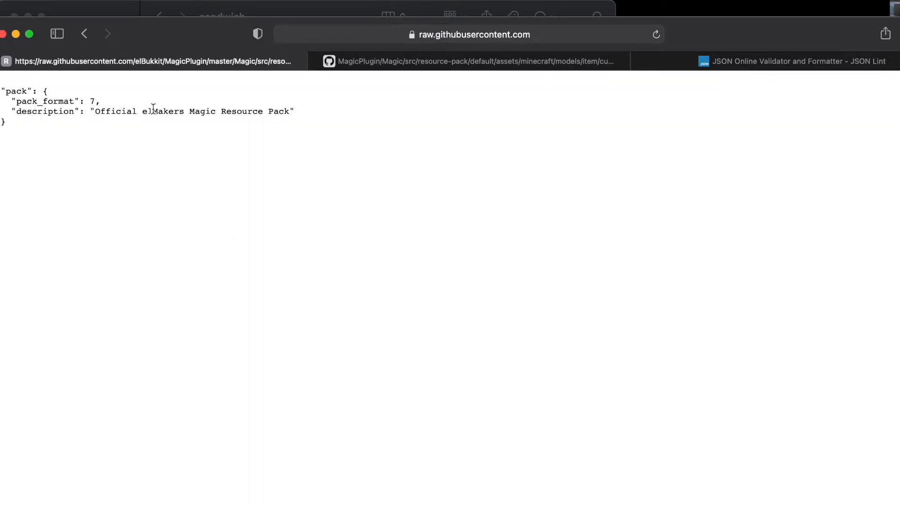
{"action": "key", "text": "super+a"}
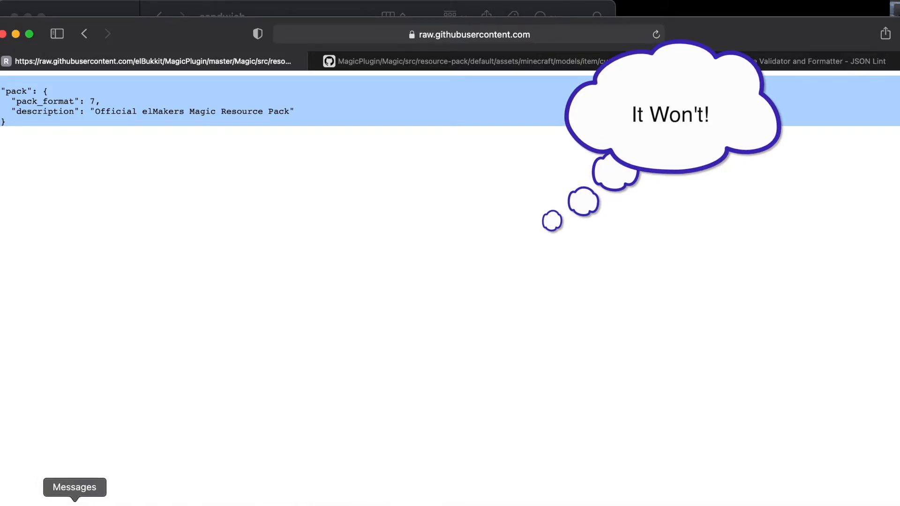
{"action": "left_click", "coordinate": [36, 503]}
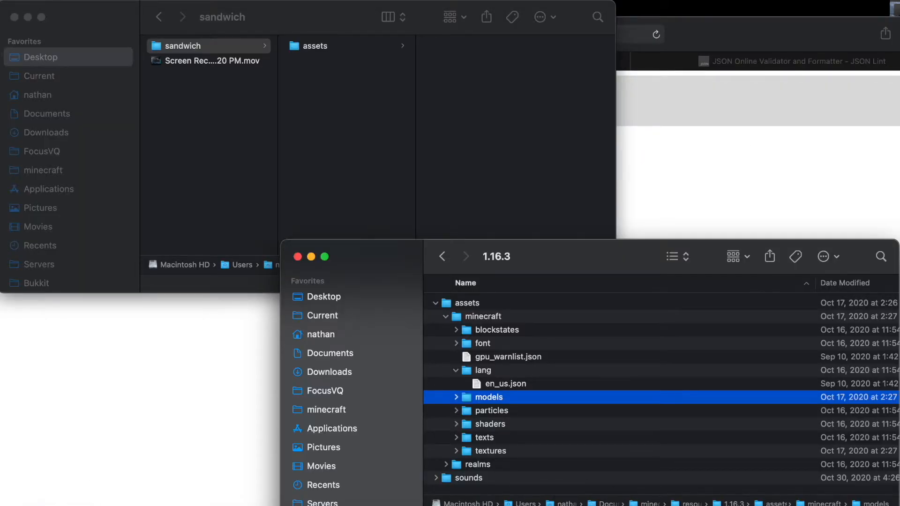
{"action": "left_click", "coordinate": [501, 501]}
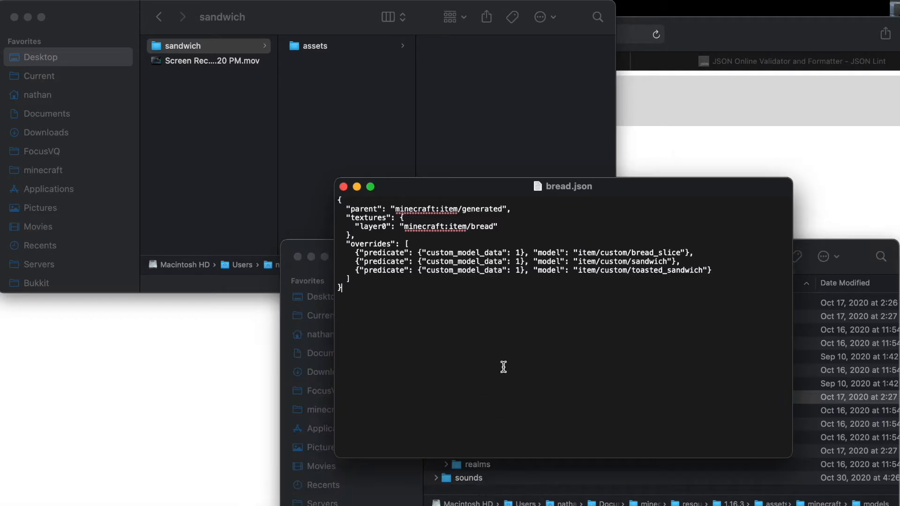
{"action": "type", "text": "{   \"pack\": {     \"pack_format\": 7,     \"description\": \"Official elMakers Magic Resource Pack\"   } }"}
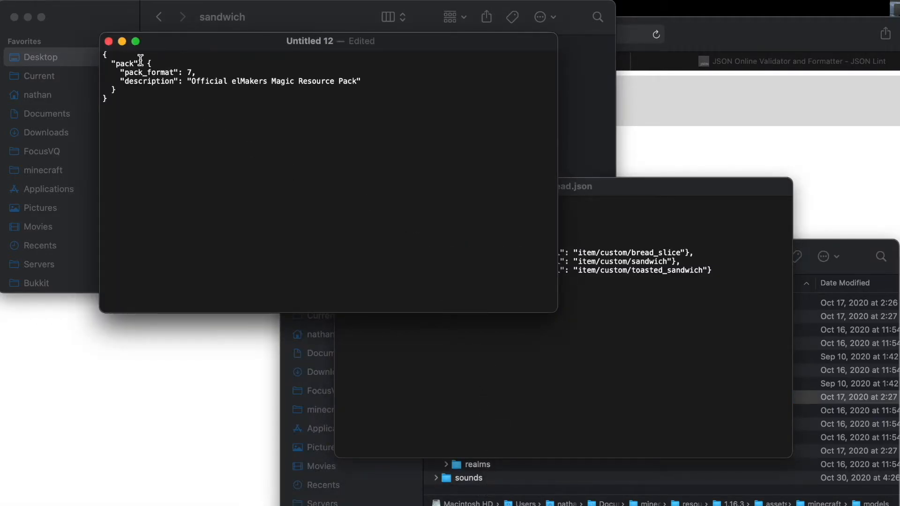
Step: Set the pack description to "Sandwiches!", keeping pack_format 7
{"action": "left_click_drag", "start_coordinate": [193, 72], "coordinate": [124, 73]}
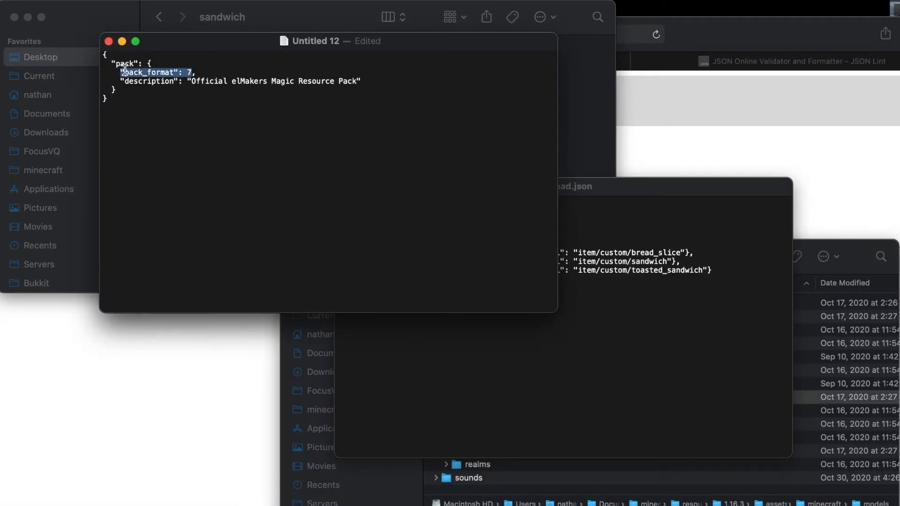
{"action": "left_click", "coordinate": [271, 98]}
{"action": "left_click_drag", "start_coordinate": [191, 81], "coordinate": [358, 81]}
{"action": "key", "text": "BackSpace"}
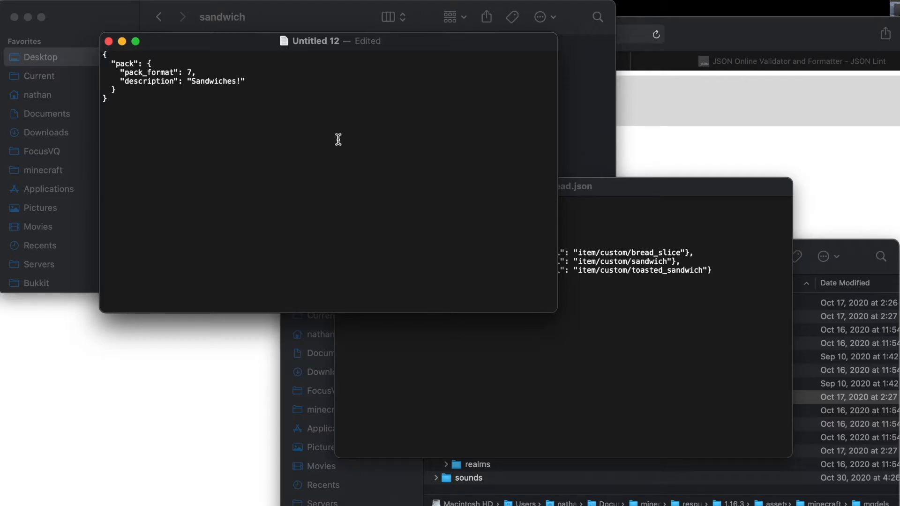
Step: Save the document as pack.mcmeta in the Desktop sandwich pack folder
{"action": "key", "text": "super+s"}
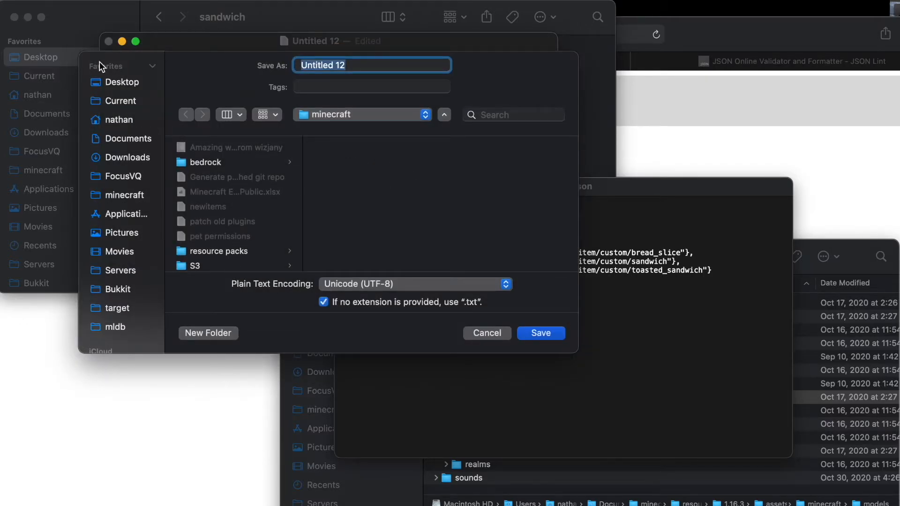
{"action": "left_click", "coordinate": [116, 83]}
{"action": "left_click", "coordinate": [209, 148]}
{"action": "left_click", "coordinate": [339, 66]}
{"action": "type", "text": "pack.mcme"}
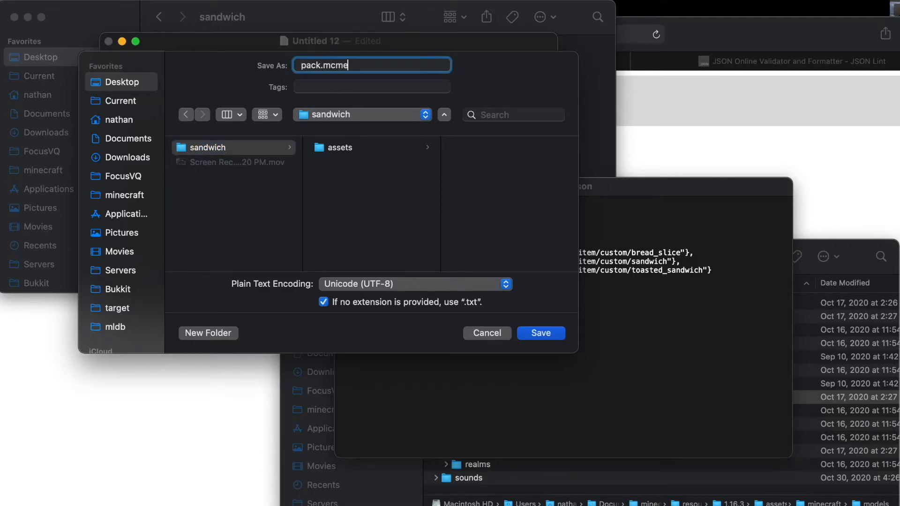
{"action": "type", "text": "ta"}
{"action": "key", "text": "Return"}
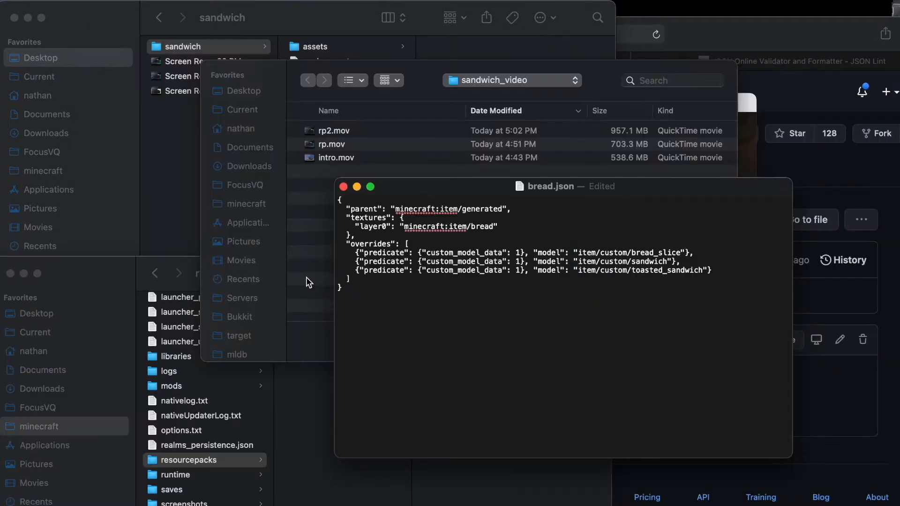
Step: Compress the assets folder and pack.mcmeta into a zip archive and rename it sandwich.zip
{"action": "left_click", "coordinate": [190, 188]}
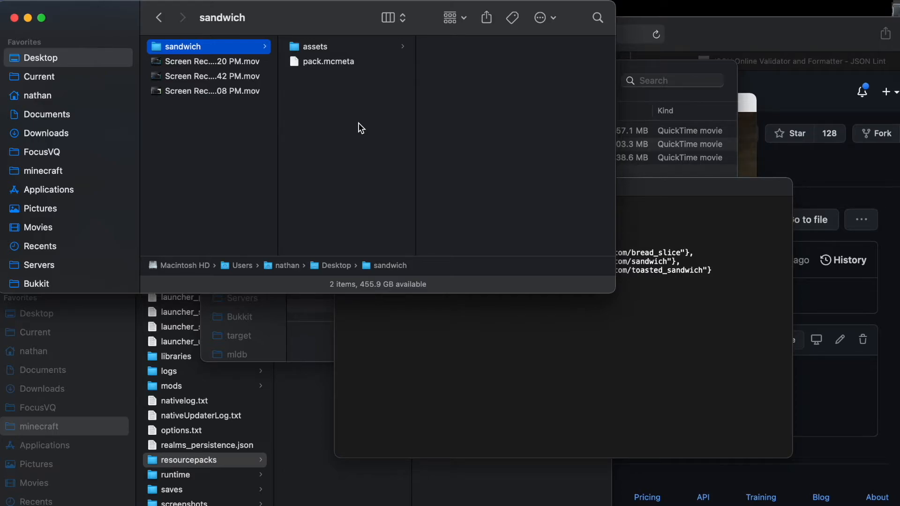
{"action": "left_click_drag", "start_coordinate": [375, 139], "coordinate": [311, 36]}
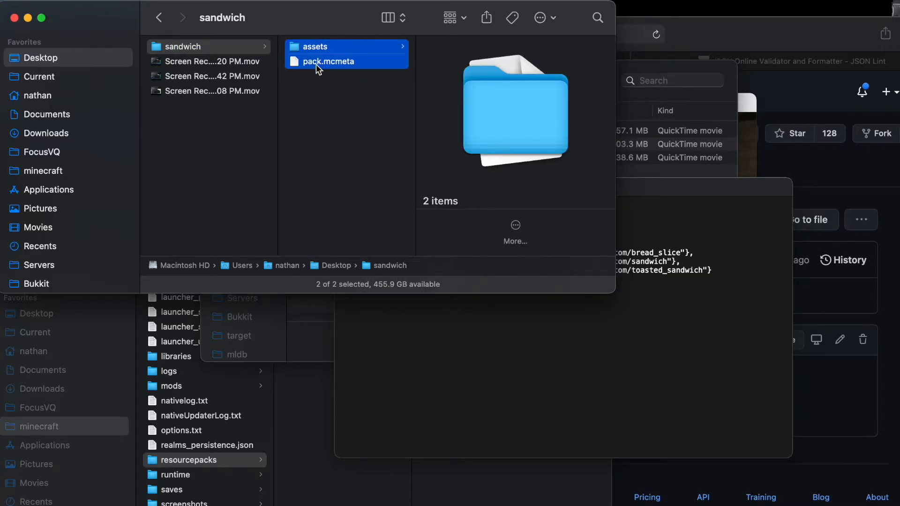
{"action": "left_click", "coordinate": [222, 149]}
{"action": "left_click", "coordinate": [190, 49]}
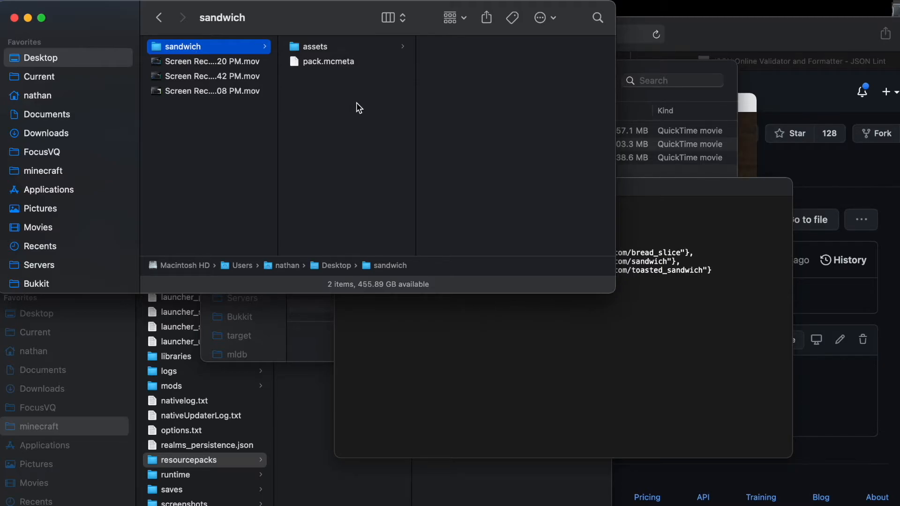
{"action": "left_click_drag", "start_coordinate": [378, 122], "coordinate": [303, 34]}
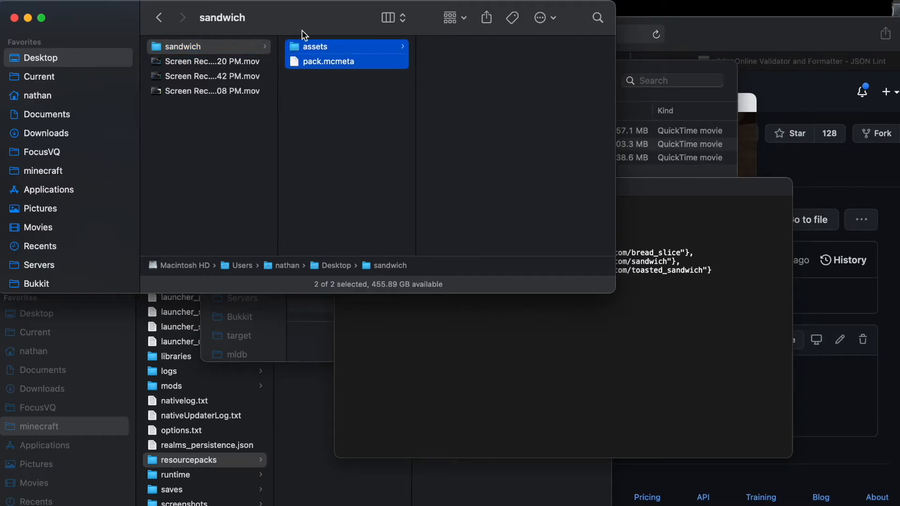
{"action": "right_click", "coordinate": [341, 56]}
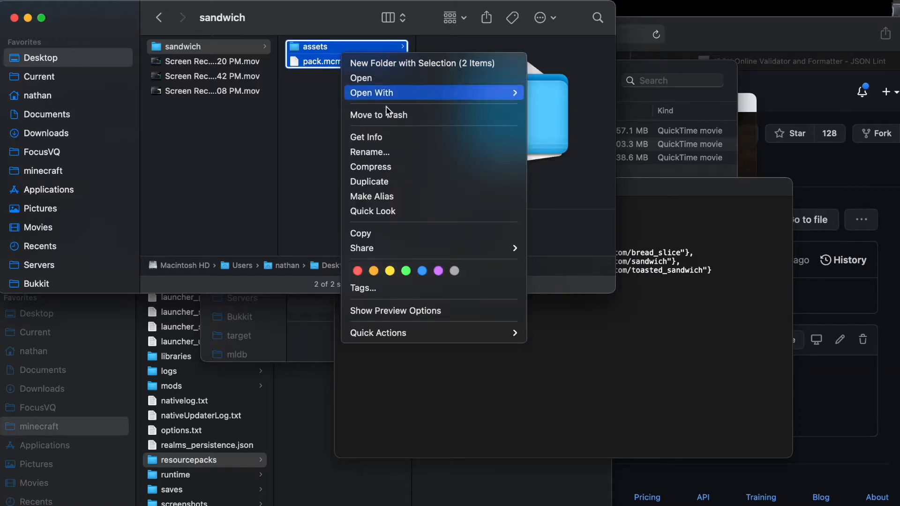
{"action": "left_click", "coordinate": [398, 172]}
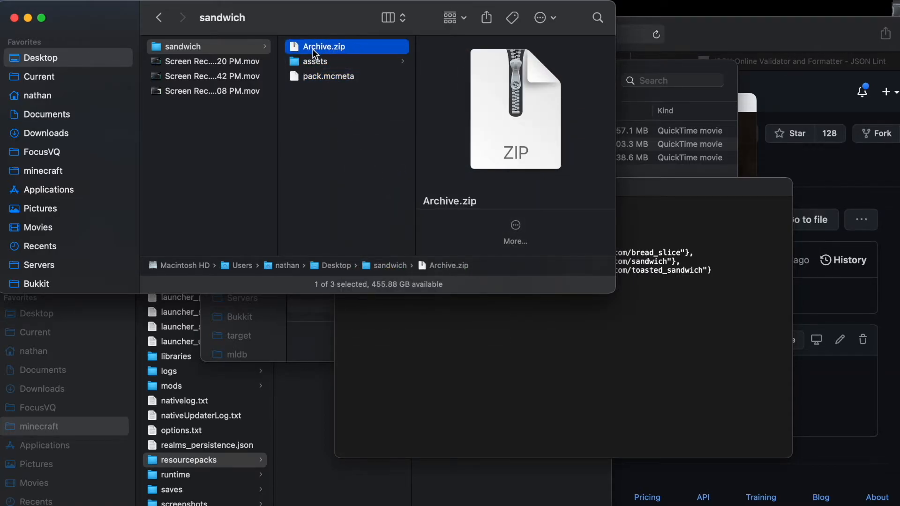
{"action": "key", "text": "Return"}
{"action": "type", "text": "sandwich"}
{"action": "key", "text": "Return"}
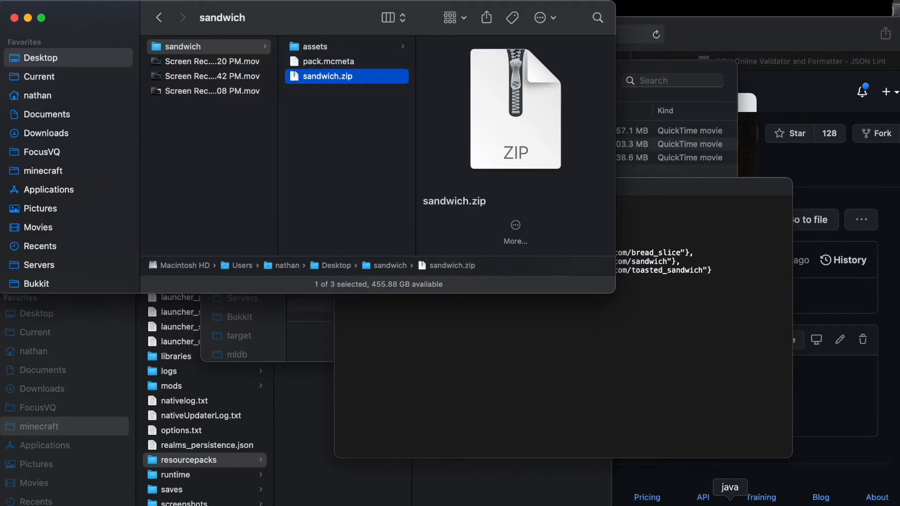
Step: Open the game's resource pack folder and copy sandwich.zip into resourcepacks
{"action": "left_click", "coordinate": [730, 502]}
{"action": "left_click", "coordinate": [417, 387]}
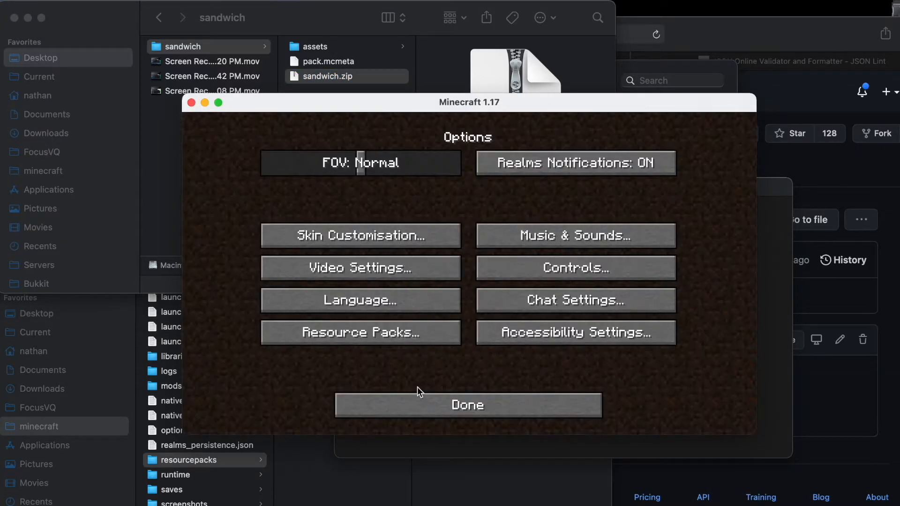
{"action": "left_click", "coordinate": [370, 342]}
{"action": "left_click", "coordinate": [397, 378]}
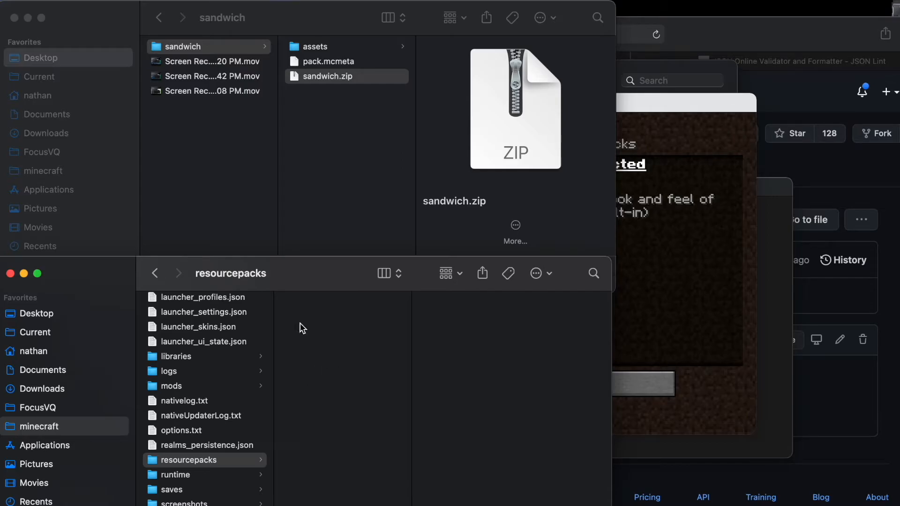
{"action": "left_click_drag", "start_coordinate": [324, 77], "coordinate": [342, 371]}
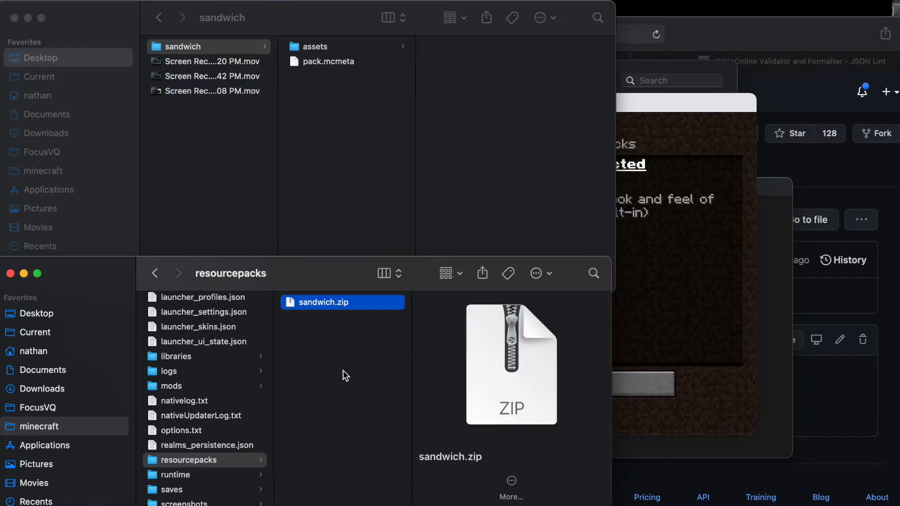
Step: Reopen the resource pack selection and move sandwich.zip into the selected packs
{"action": "left_click", "coordinate": [656, 406]}
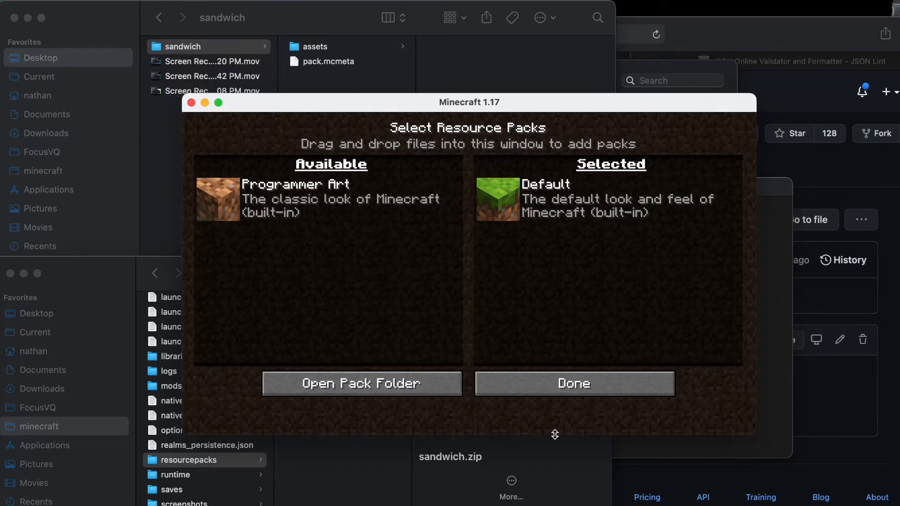
{"action": "left_click", "coordinate": [537, 384]}
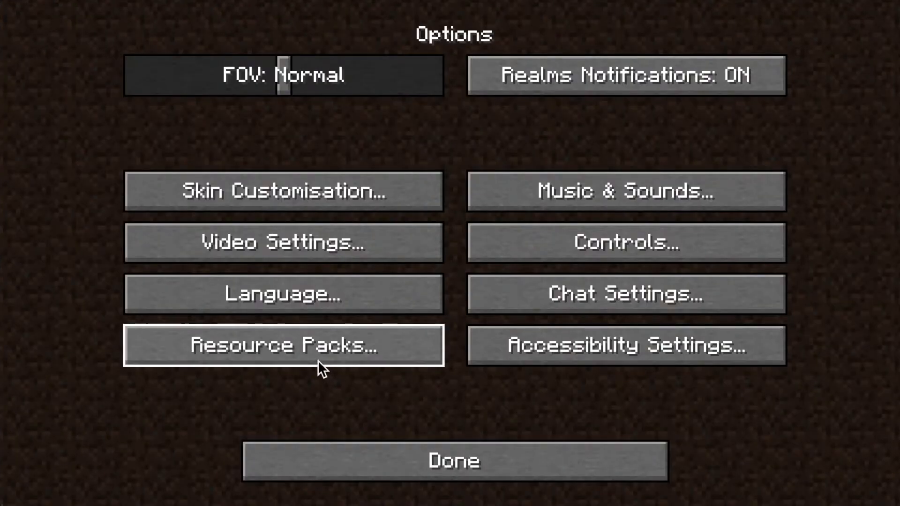
{"action": "left_click", "coordinate": [385, 342]}
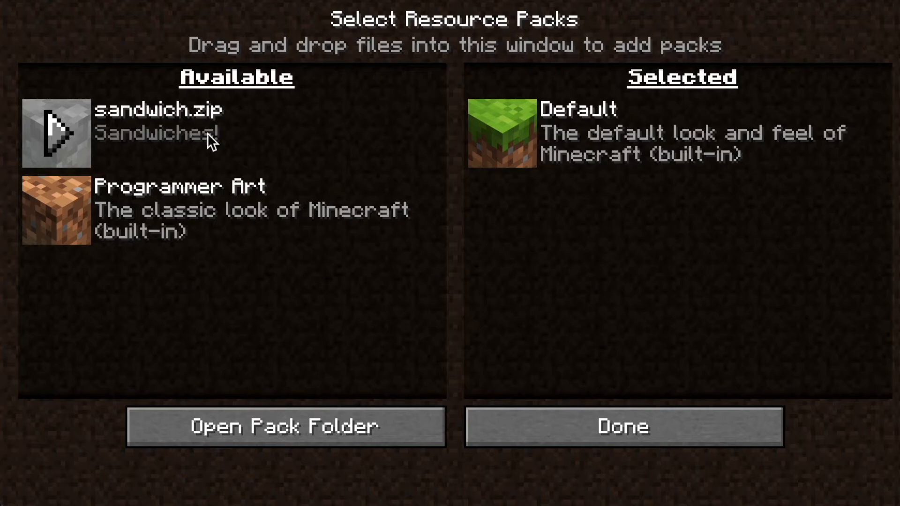
{"action": "left_click", "coordinate": [56, 131]}
{"action": "left_click", "coordinate": [636, 421]}
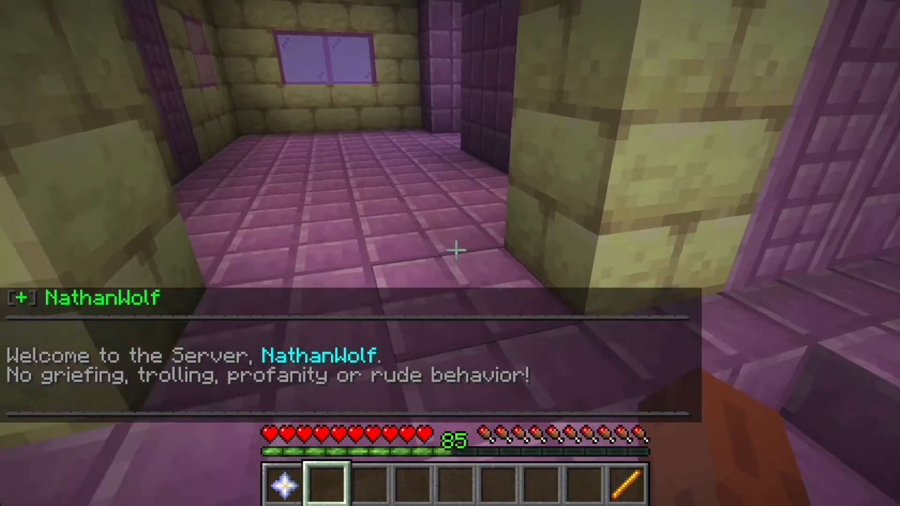
Step: Give yourself a plain bread with the command /mgive bread
{"action": "key", "text": "w"}
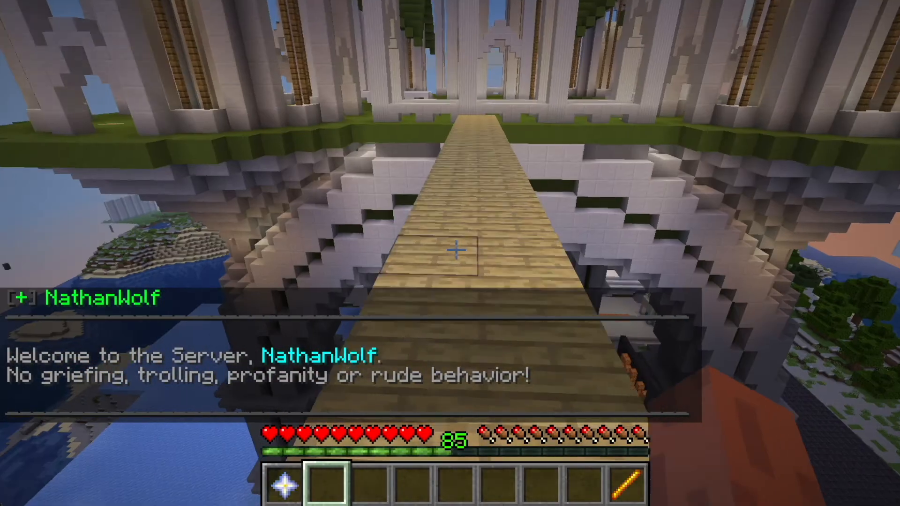
{"action": "key", "text": "slash"}
{"action": "type", "text": "mgive bread"}
{"action": "key", "text": "Return"}
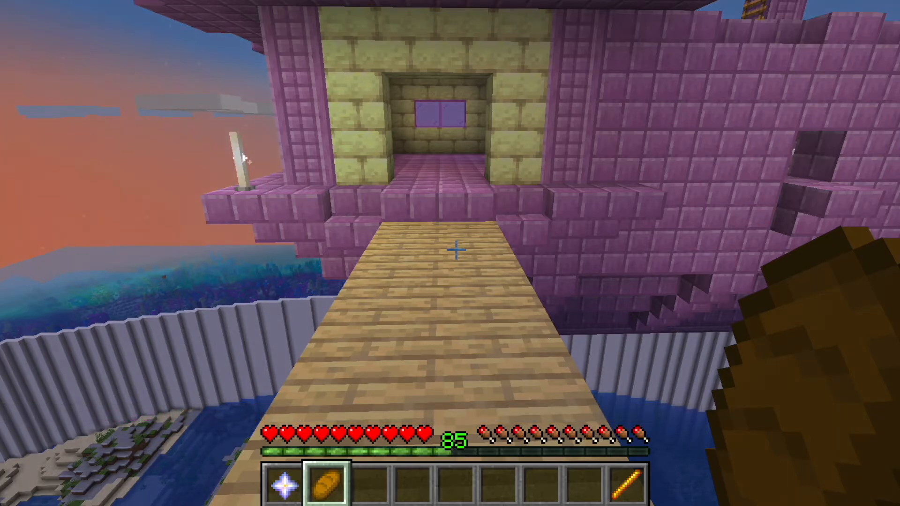
Step: Give yourself bread with the command /mgive bread{CustomModelData:1}
{"action": "scroll", "coordinate": [456, 250], "scroll_direction": "down", "scroll_amount": 1}
{"action": "type", "text": "/mgive "}
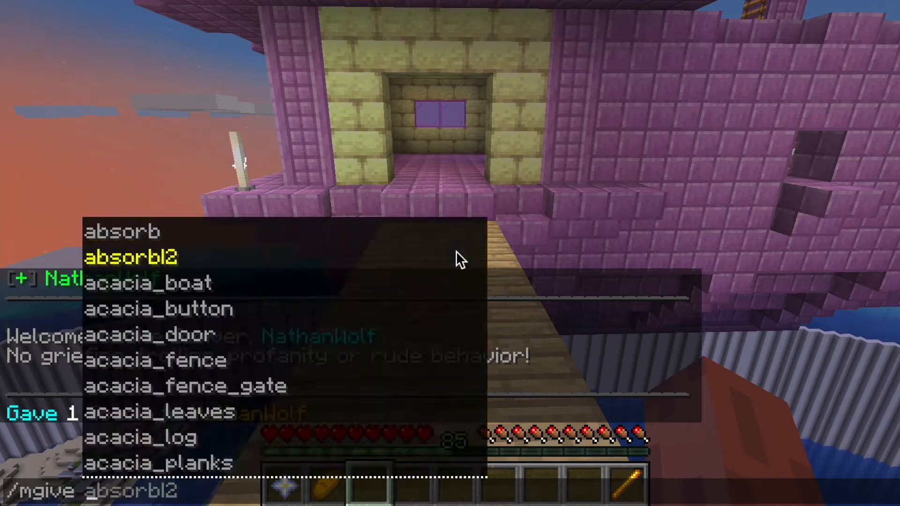
{"action": "type", "text": "bread_slice"}
{"action": "key", "text": "BackSpace"}
{"action": "key", "text": "BackSpace"}
{"action": "key", "text": "BackSpace"}
{"action": "key", "text": "BackSpace"}
{"action": "key", "text": "BackSpace"}
{"action": "key", "text": "BackSpace"}
{"action": "type", "text": "("}
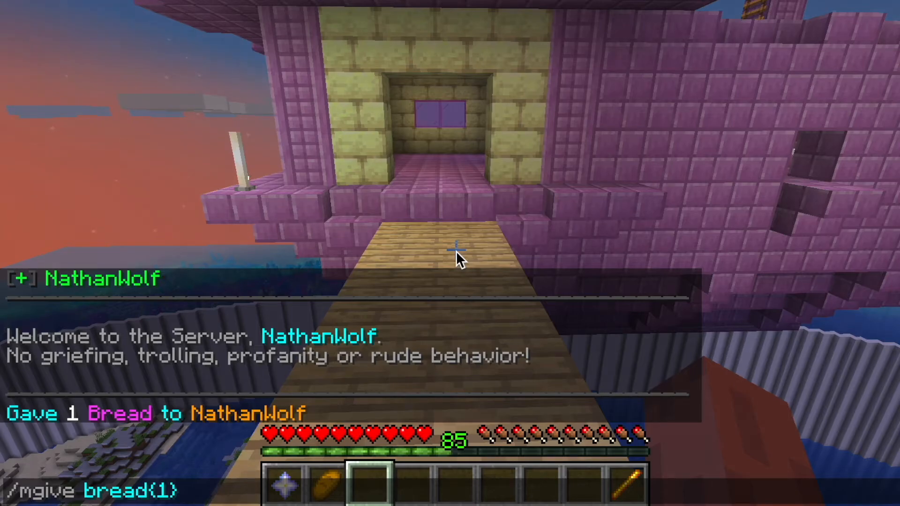
{"action": "type", "text": "1"}
{"action": "key", "text": "BackSpace"}
{"action": "type", "text": "CustomModel"}
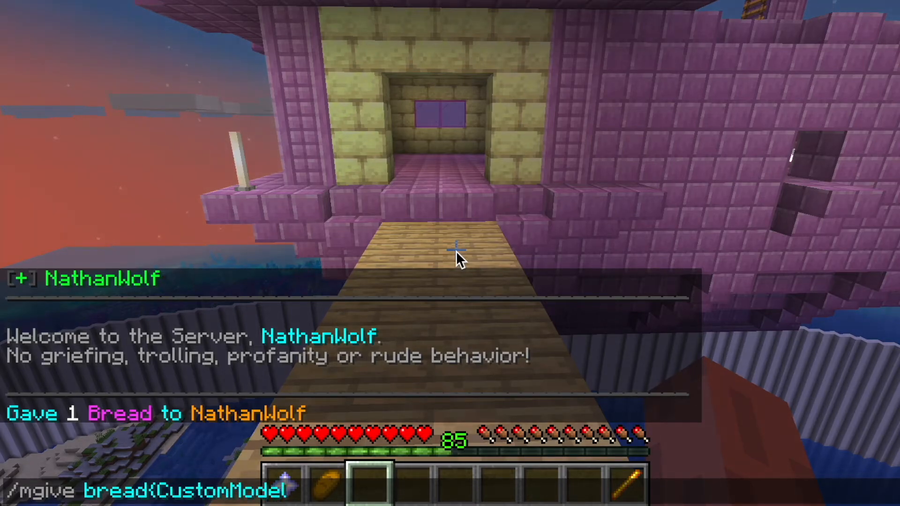
{"action": "type", "text": "Data:1"}
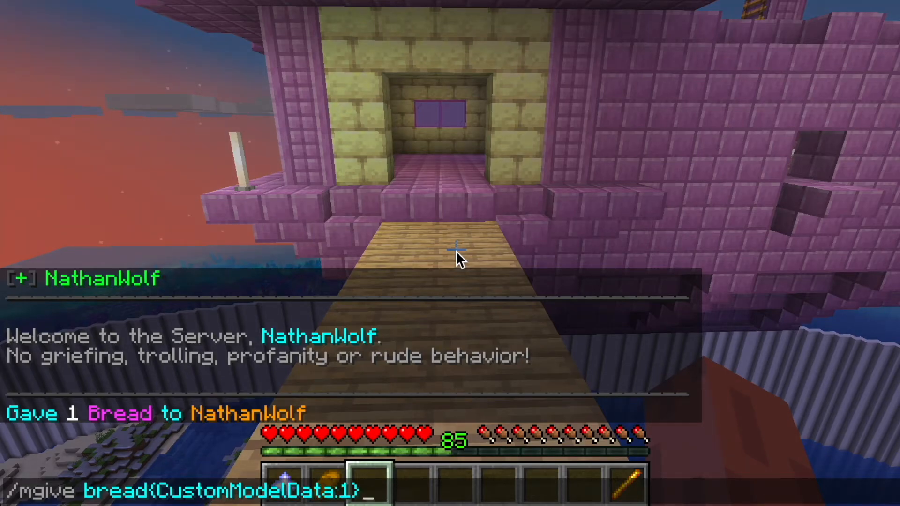
{"action": "key", "text": "Return"}
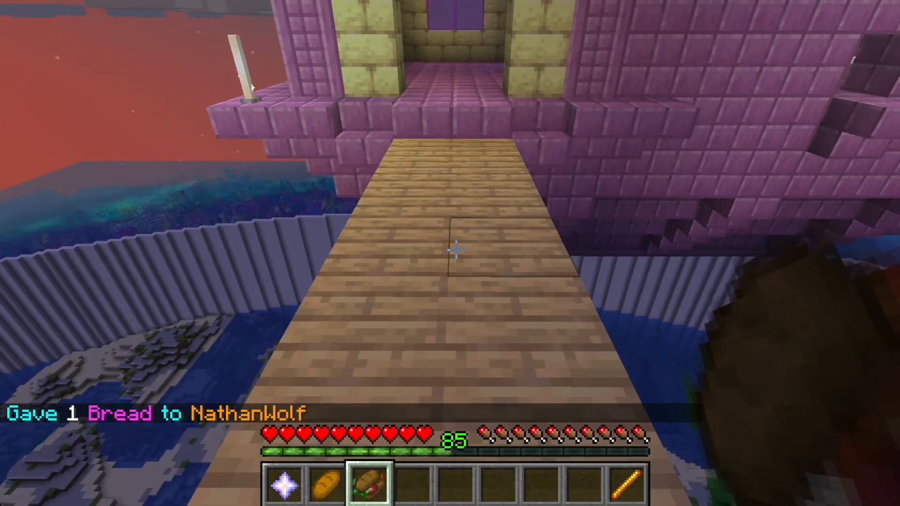
Step: Reuse the last command to give bread with CustomModelData:2
{"action": "key", "text": "t"}
{"action": "key", "text": "Up"}
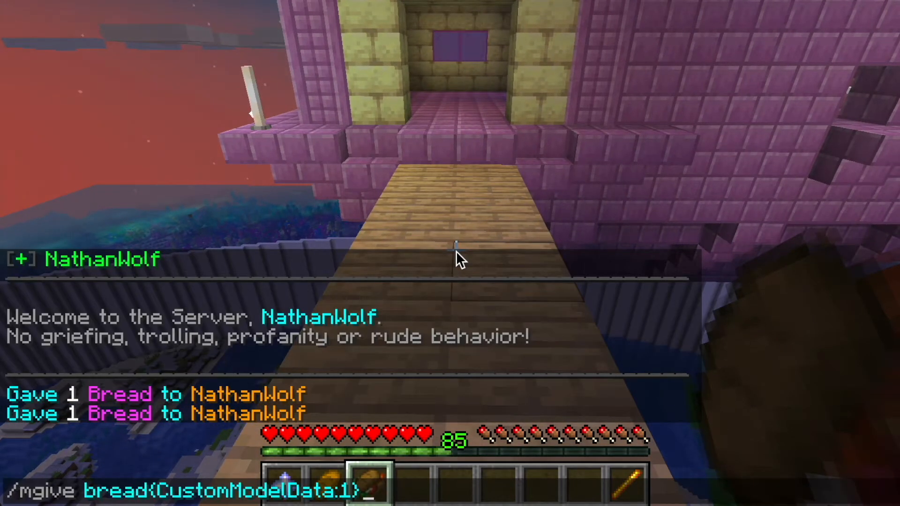
{"action": "key", "text": "BackSpace"}
{"action": "key", "text": "BackSpace"}
{"action": "type", "text": "2}"}
{"action": "key", "text": "Return"}
Step: Reuse the command to give bread with CustomModelData:3
{"action": "key", "text": "t"}
{"action": "key", "text": "Up"}
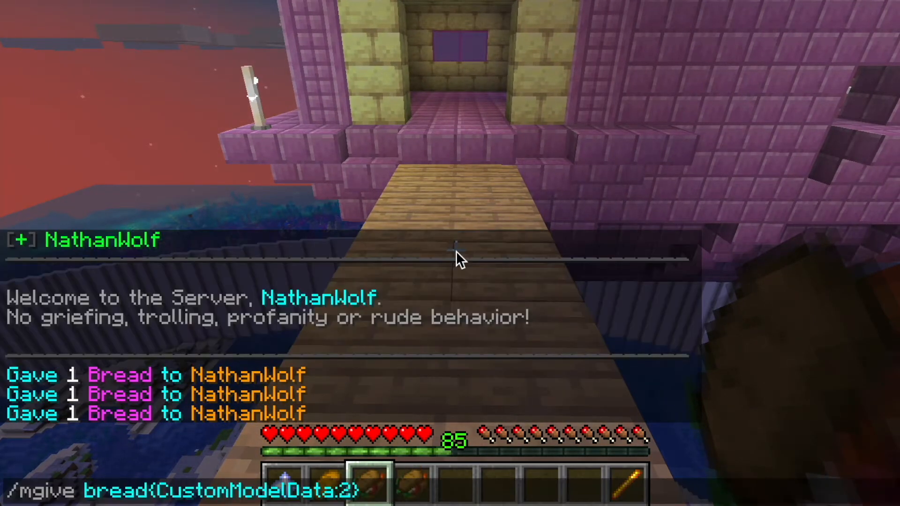
{"action": "key", "text": "BackSpace"}
{"action": "type", "text": "3"}
{"action": "key", "text": "Return"}
{"action": "key", "text": "t"}
{"action": "key", "text": "Up"}
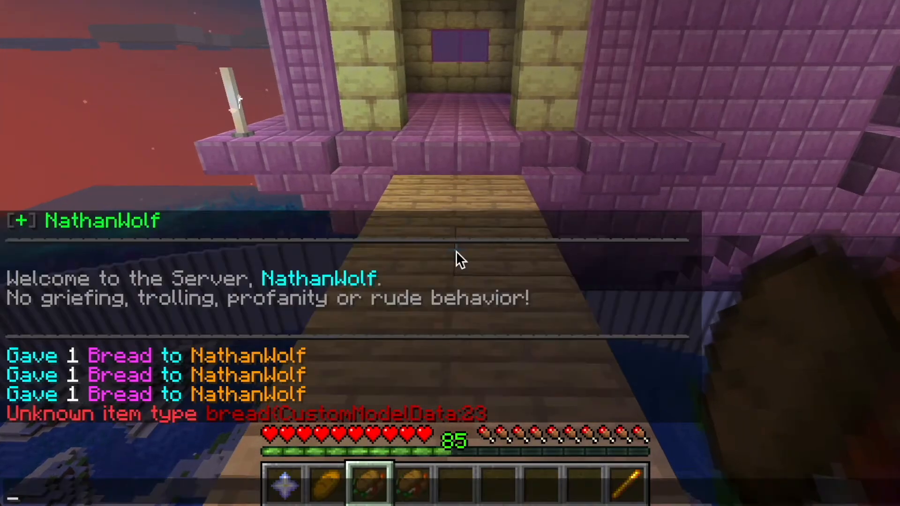
{"action": "key", "text": "BackSpace"}
{"action": "key", "text": "BackSpace"}
{"action": "type", "text": "3"}
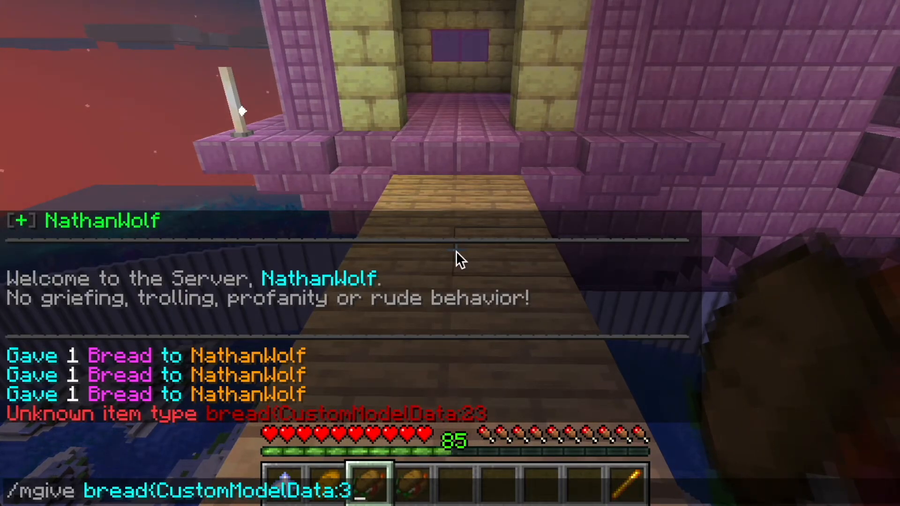
{"action": "type", "text": "}"}
{"action": "key", "text": "Return"}
Step: In bread.json, set the custom_model_data of the sandwich override to 2 and the toasted_sandwich override to 3, then save
{"action": "key", "text": "super+Tab"}
{"action": "key", "text": "super+Tab"}
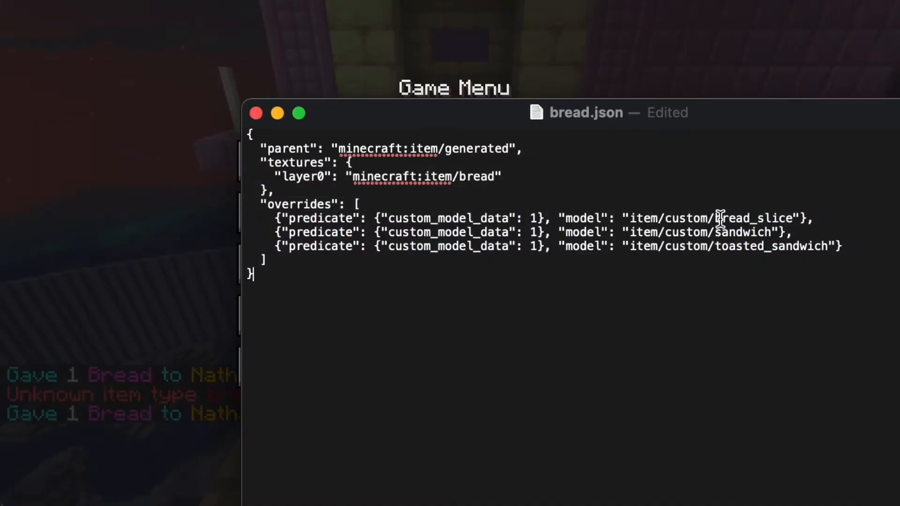
{"action": "left_click_drag", "start_coordinate": [583, 257], "coordinate": [448, 219]}
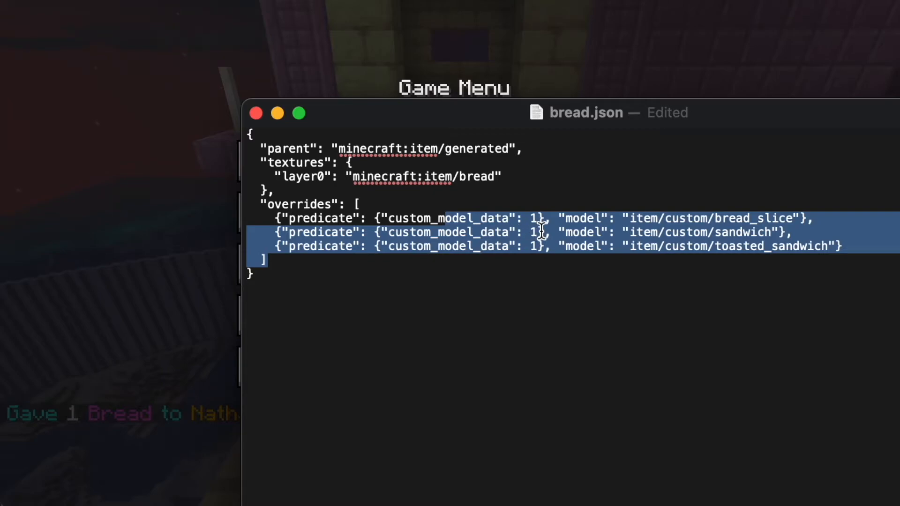
{"action": "left_click", "coordinate": [542, 230]}
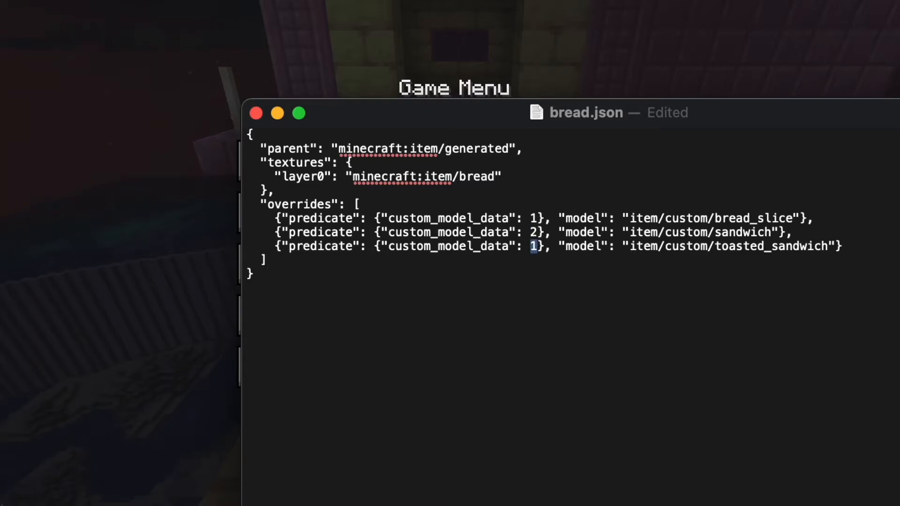
{"action": "left_click", "coordinate": [538, 219]}
{"action": "left_click_drag", "start_coordinate": [453, 246], "coordinate": [624, 246]}
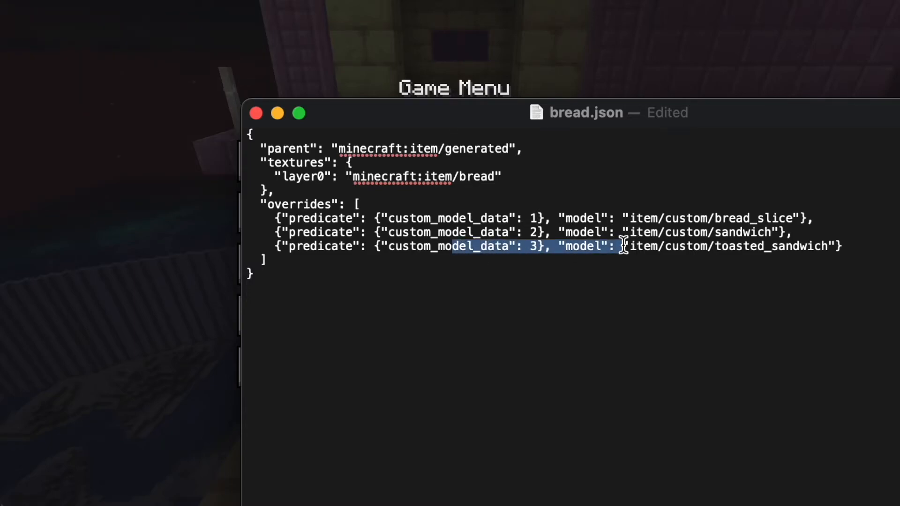
{"action": "left_click", "coordinate": [782, 242]}
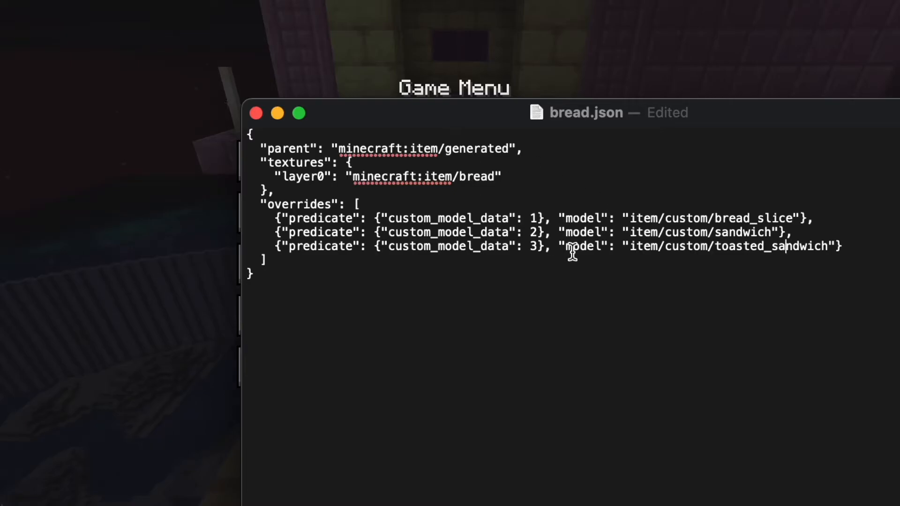
{"action": "key", "text": "super+s"}
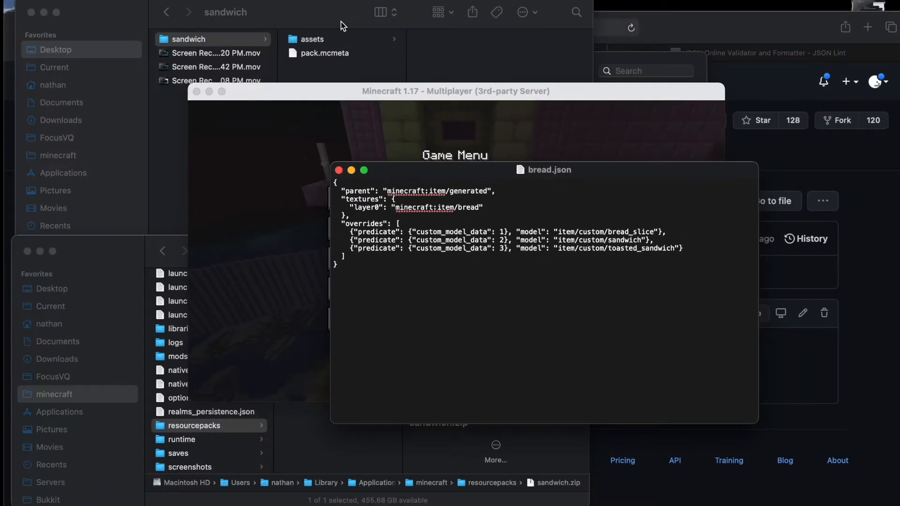
Step: Compress the assets folder and pack.mcmeta again and name the archive sandwich2.zip
{"action": "left_click", "coordinate": [341, 22]}
{"action": "key", "text": "super+a"}
{"action": "left_click", "coordinate": [325, 60]}
{"action": "left_click_drag", "start_coordinate": [323, 68], "coordinate": [316, 40]}
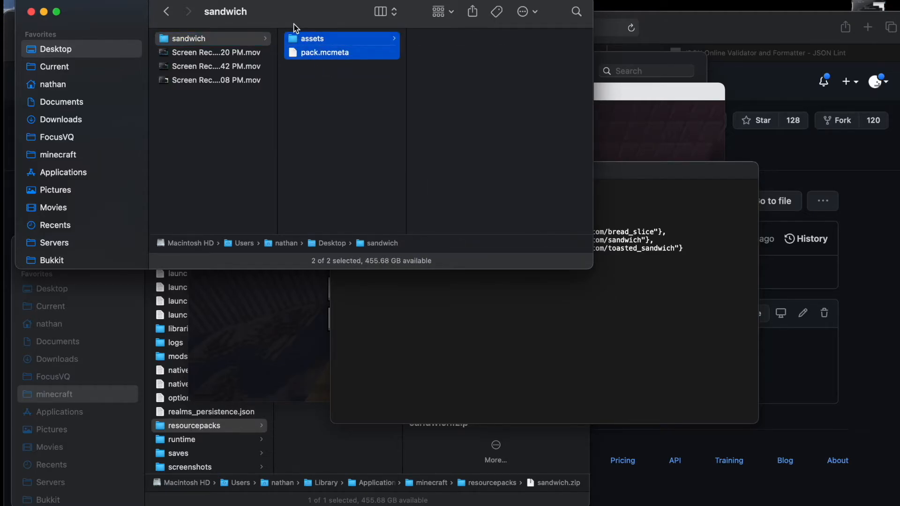
{"action": "right_click", "coordinate": [317, 38]}
{"action": "left_click", "coordinate": [375, 140]}
{"action": "left_click", "coordinate": [345, 114]}
{"action": "left_click", "coordinate": [322, 40]}
{"action": "key", "text": "Return"}
{"action": "type", "text": "sandwich2"}
{"action": "key", "text": "Return"}
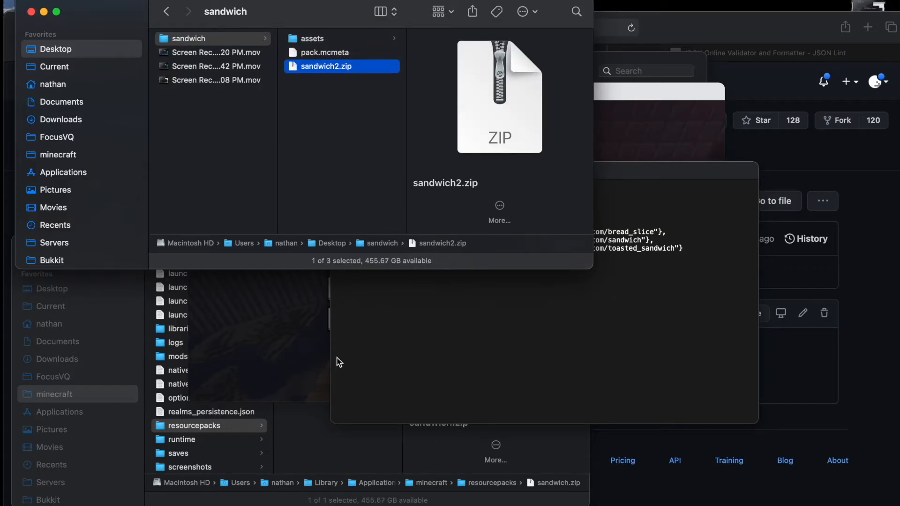
Step: Move sandwich2.zip into the game's resourcepacks folder and switch back to the game
{"action": "left_click", "coordinate": [333, 432]}
{"action": "left_click_drag", "start_coordinate": [326, 72], "coordinate": [333, 272]}
{"action": "left_click", "coordinate": [339, 375]}
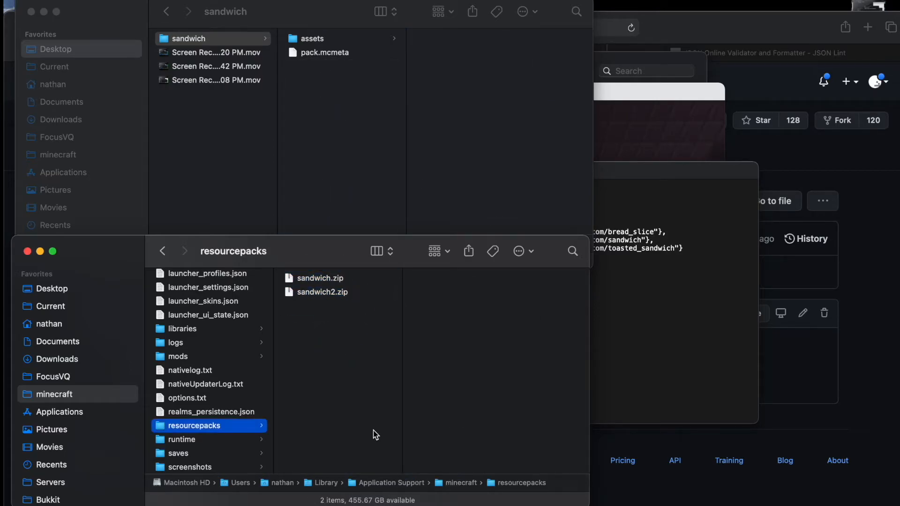
{"action": "mouse_move", "coordinate": [673, 498]}
{"action": "left_click", "coordinate": [703, 497]}
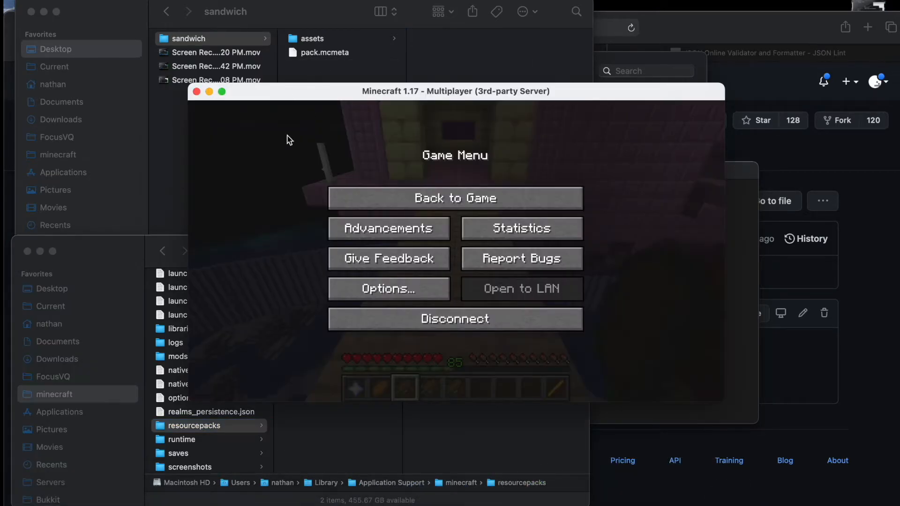
Step: Replace sandwich.zip with sandwich2.zip in the selected resource packs and return to the game
{"action": "left_click", "coordinate": [375, 293]}
{"action": "left_click", "coordinate": [381, 313]}
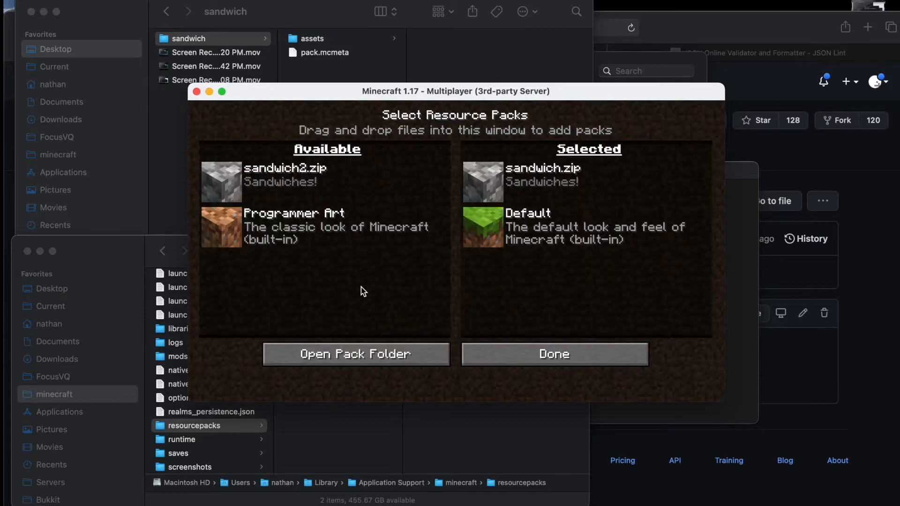
{"action": "left_click", "coordinate": [482, 174]}
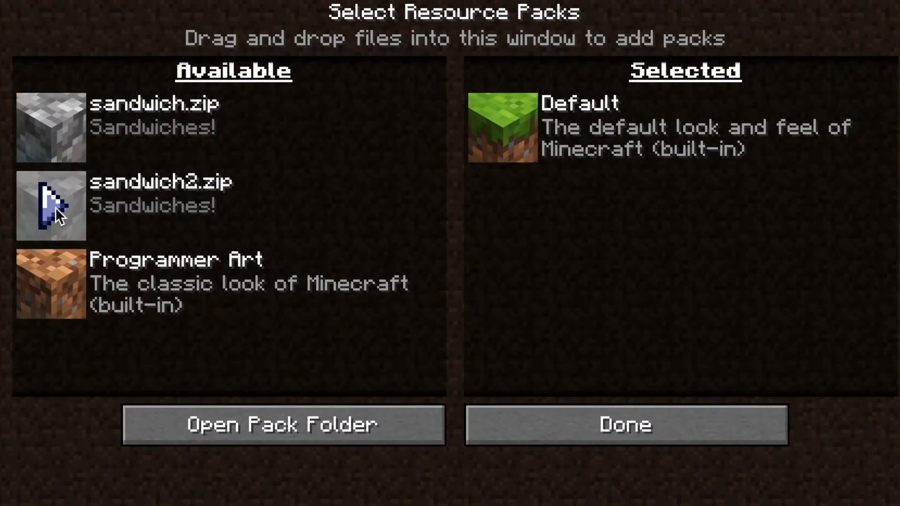
{"action": "left_click", "coordinate": [56, 207]}
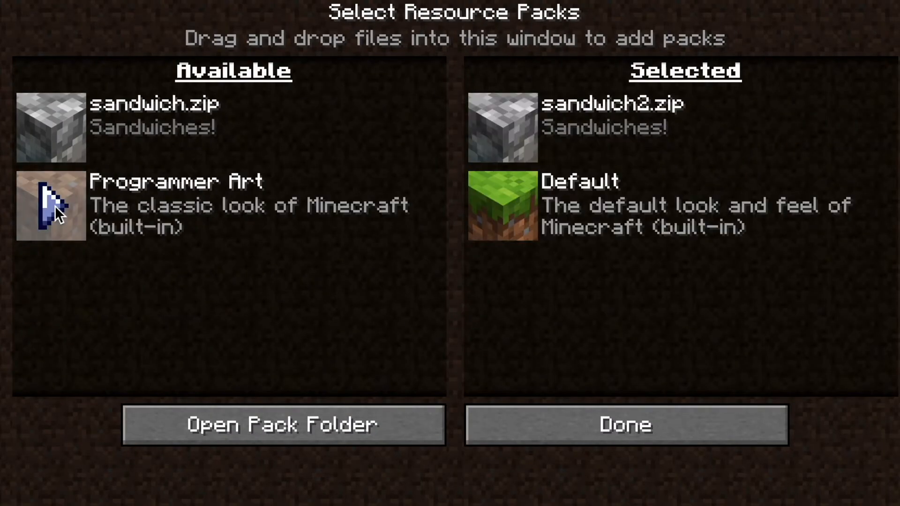
{"action": "left_click", "coordinate": [607, 422]}
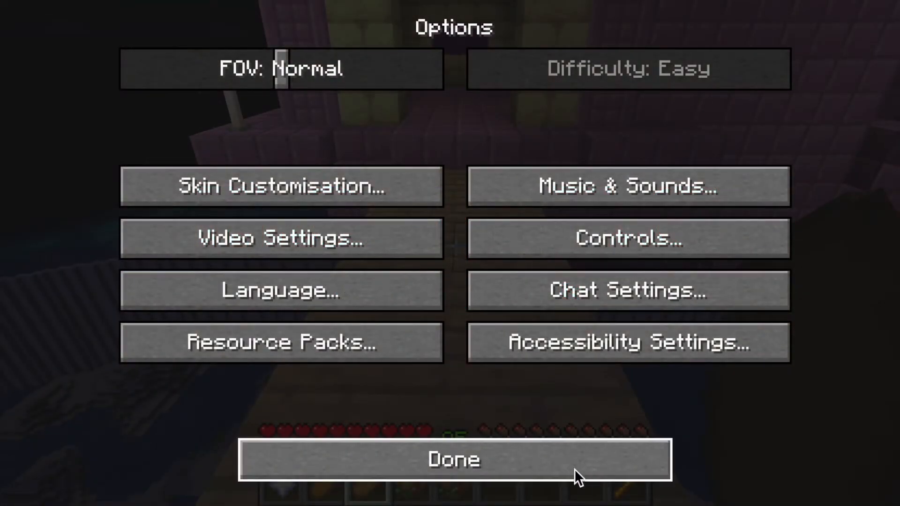
{"action": "left_click", "coordinate": [559, 456]}
{"action": "left_click", "coordinate": [452, 162]}
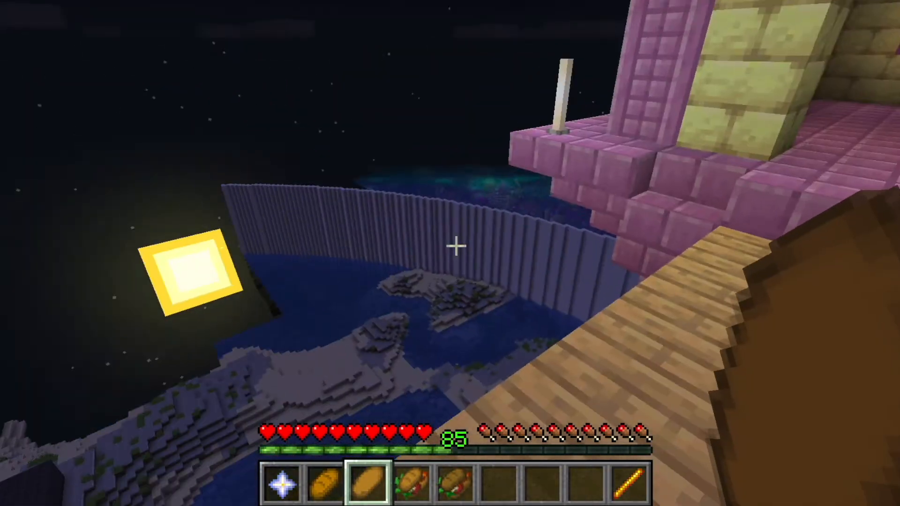
Step: Cycle through the hotbar bread items to inspect their custom textures
{"action": "scroll", "coordinate": [456, 246], "scroll_direction": "down", "scroll_amount": 1}
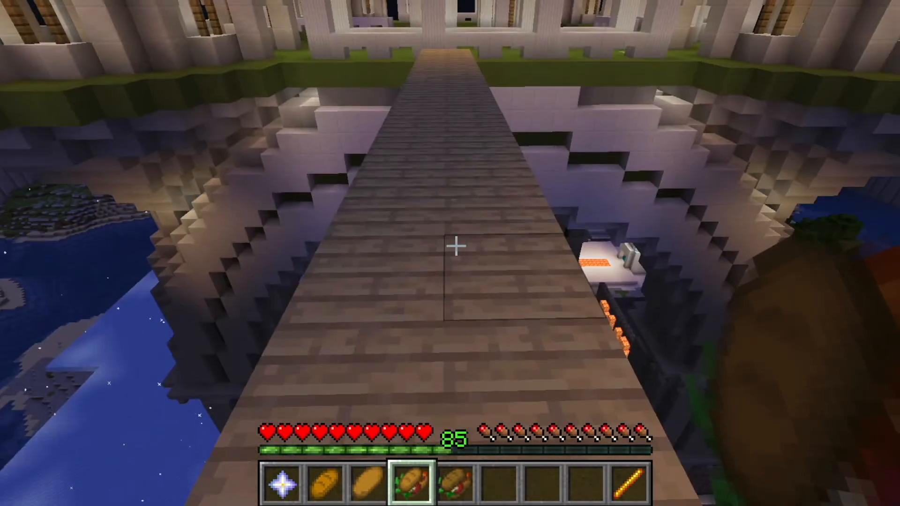
{"action": "scroll", "coordinate": [456, 246], "scroll_direction": "up", "scroll_amount": 1}
{"action": "scroll", "coordinate": [456, 246], "scroll_direction": "down", "scroll_amount": 1}
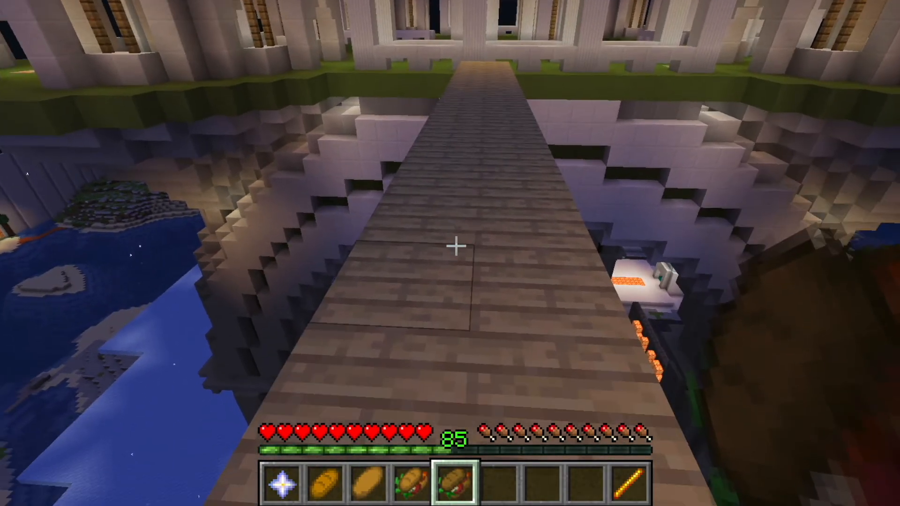
{"action": "scroll", "coordinate": [456, 246], "scroll_direction": "up", "scroll_amount": 2}
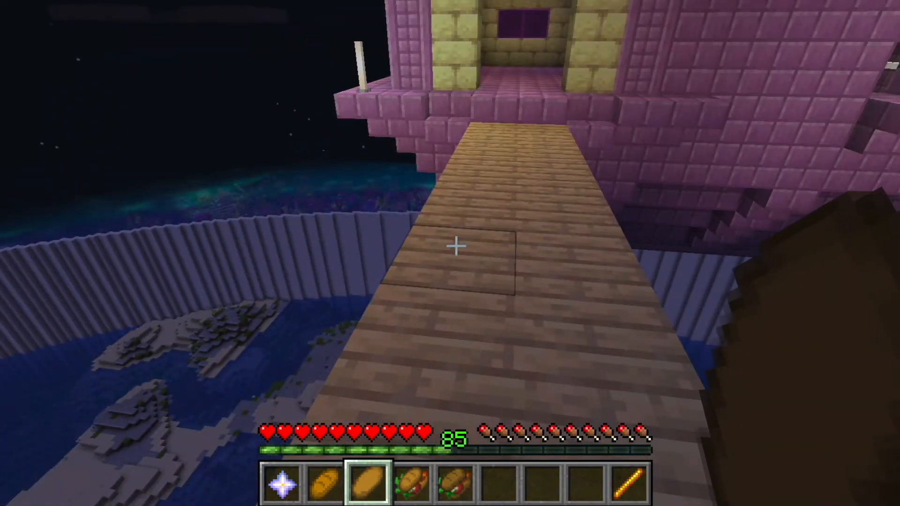
Step: Switch to the wand, open its spell inventory and cast the Blast spell to test it
{"action": "key", "text": "9"}
{"action": "right_click", "coordinate": [456, 246]}
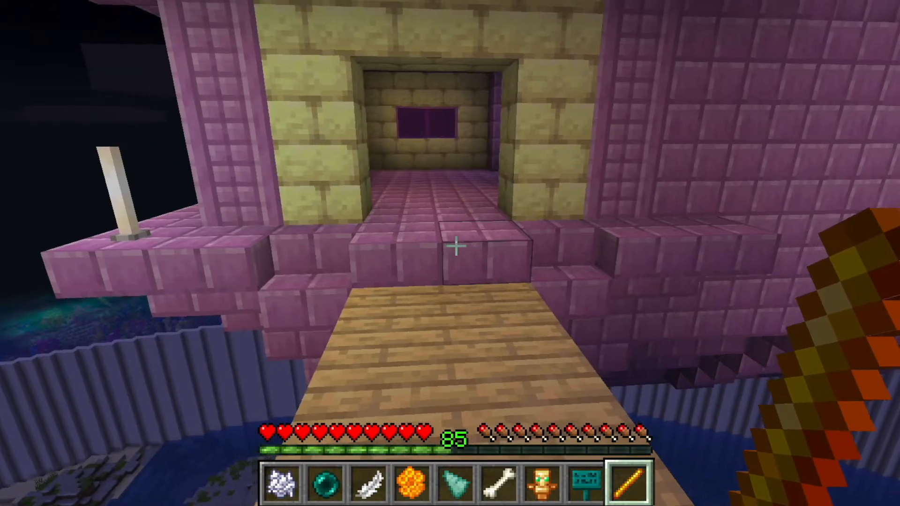
{"action": "right_click", "coordinate": [457, 246]}
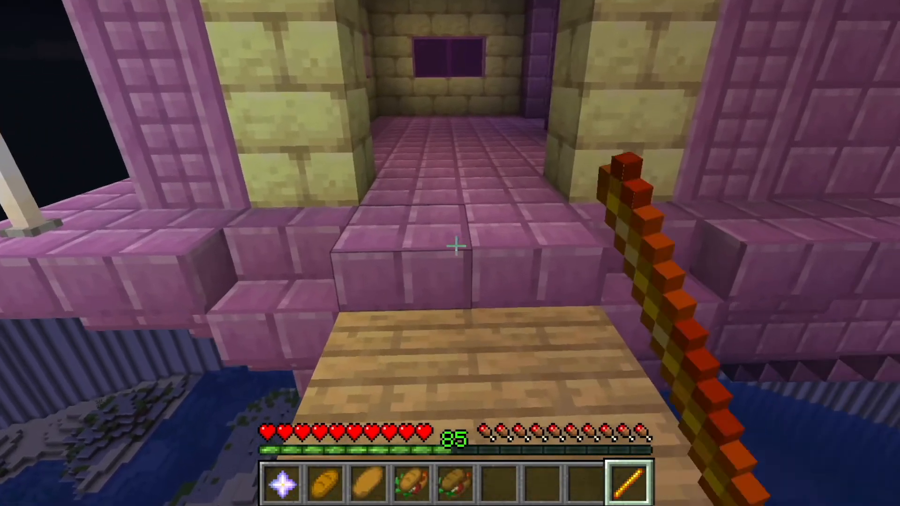
{"action": "key", "text": "2"}
{"action": "scroll", "coordinate": [456, 245], "scroll_direction": "down", "scroll_amount": 2}
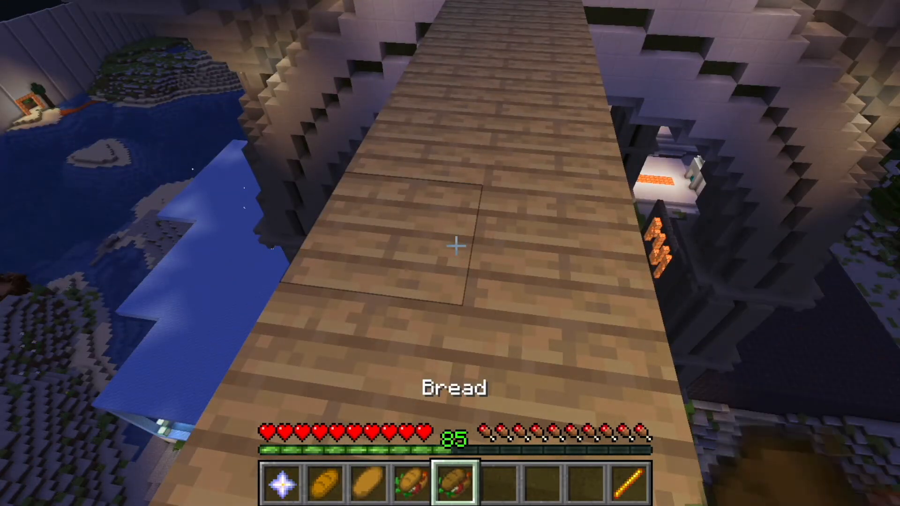
{"action": "scroll", "coordinate": [456, 246], "scroll_direction": "up", "scroll_amount": 3}
{"action": "key", "text": "w"}
{"action": "scroll", "coordinate": [456, 246], "scroll_direction": "up", "scroll_amount": 2}
{"action": "right_click", "coordinate": [456, 246]}
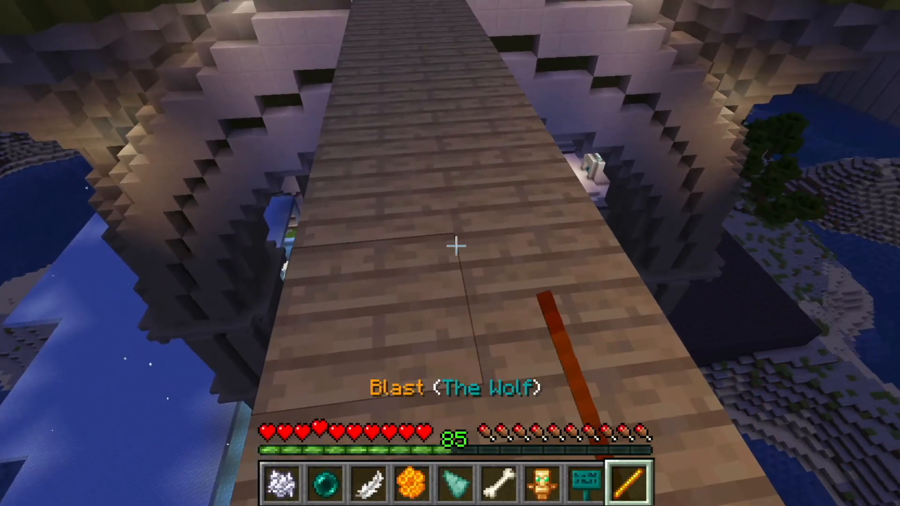
{"action": "left_click", "coordinate": [457, 245]}
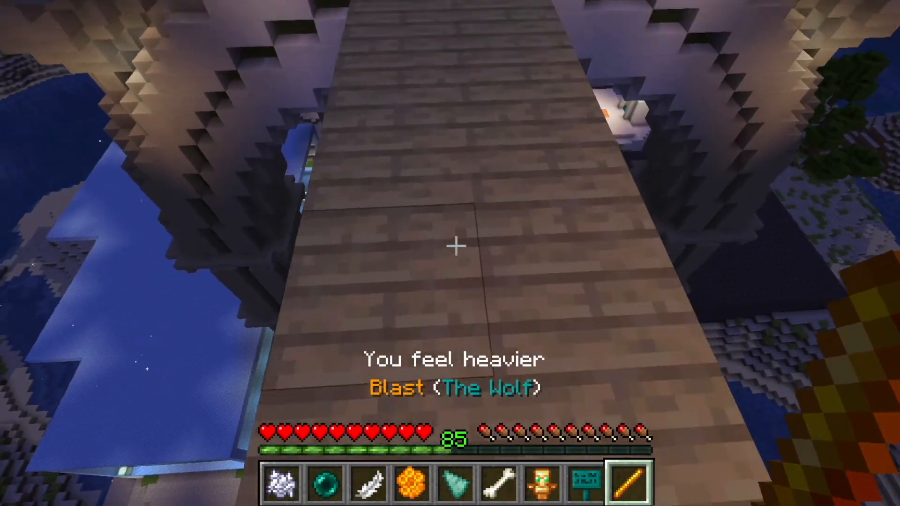
{"action": "right_click", "coordinate": [456, 246]}
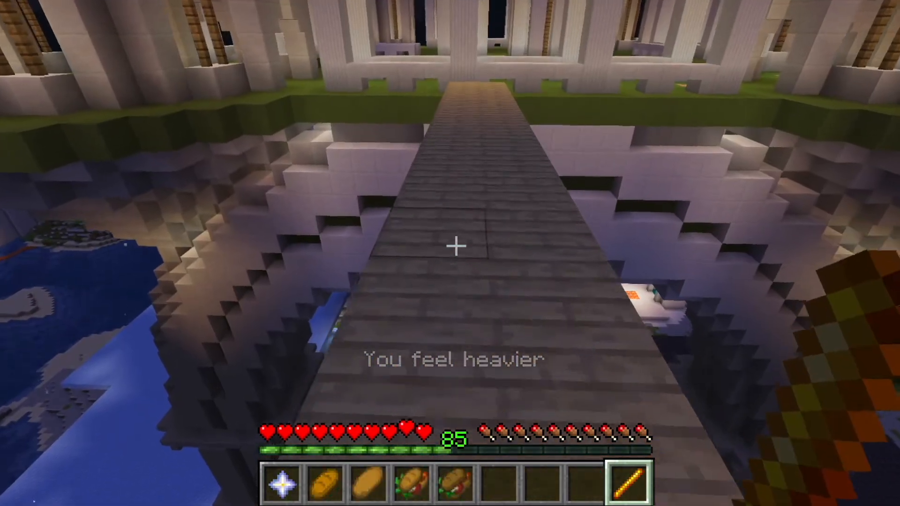
{"action": "key", "text": "super+Tab"}
{"action": "key", "text": "super+Tab"}
{"action": "key", "text": "super+Tab"}
{"action": "key", "text": "super+Tab"}
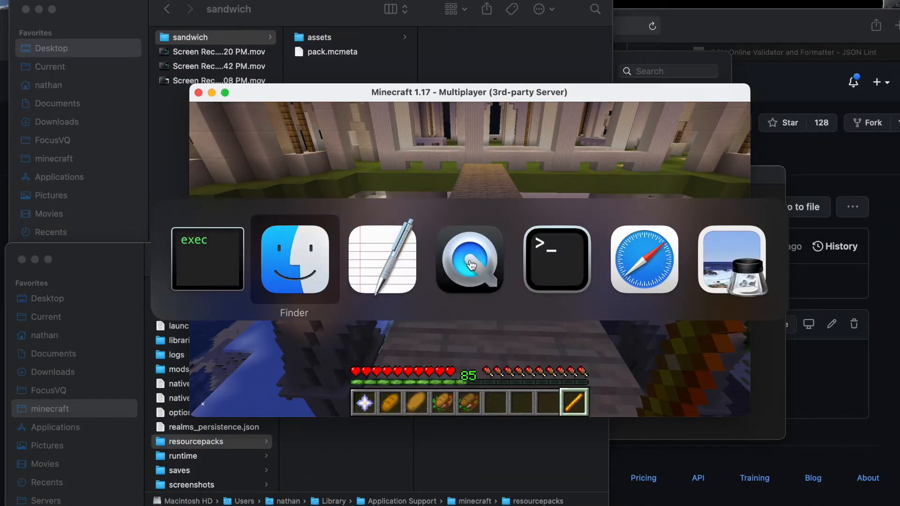
{"action": "key", "text": "super+t"}
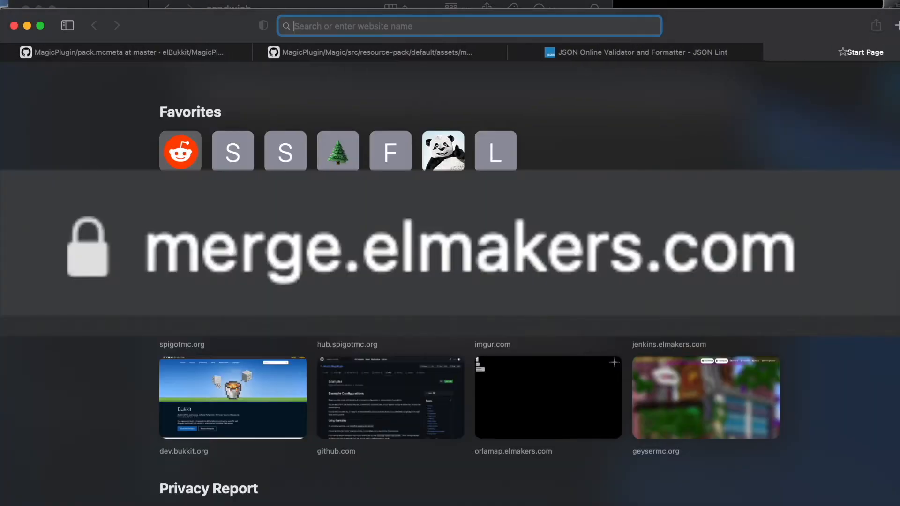
{"action": "type", "text": "https://merge.elmakers.com"}
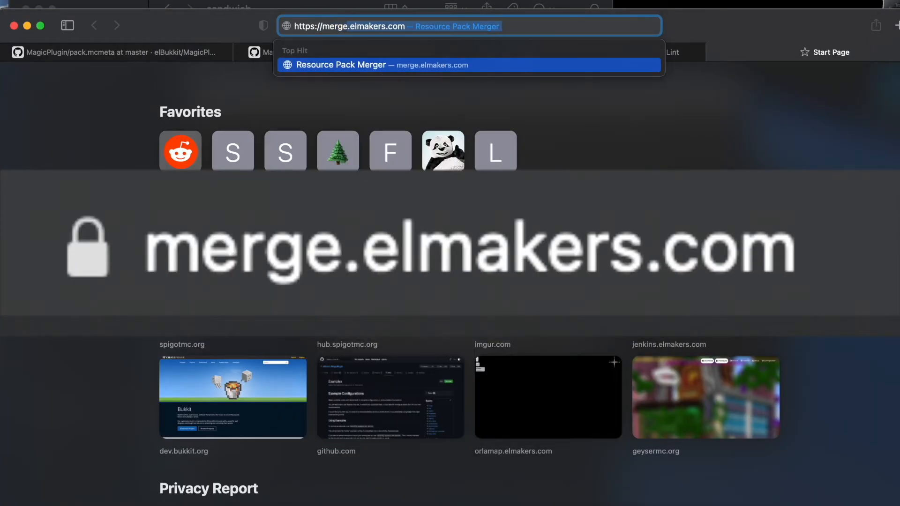
{"action": "key", "text": "Return"}
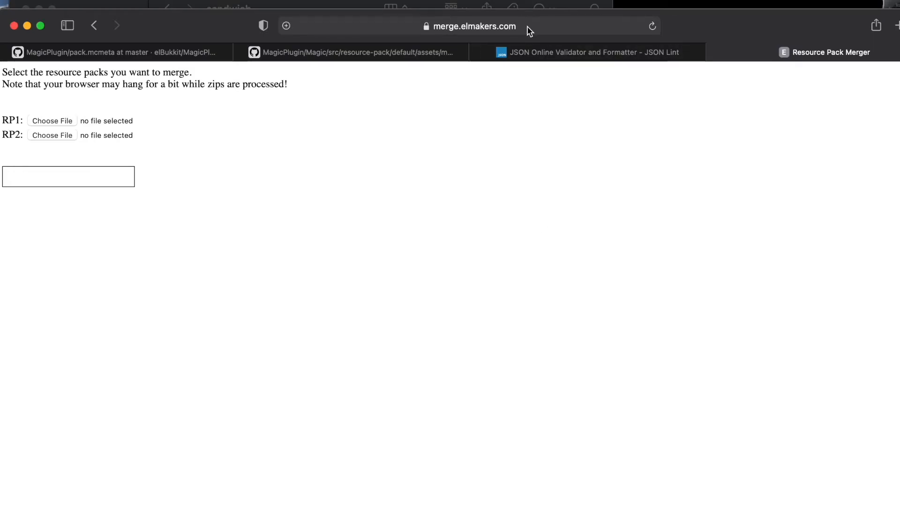
Step: Back in the game, run /getrp url and open the returned Magic-all-RP-1.17.zip link to download it
{"action": "key", "text": "super+Tab"}
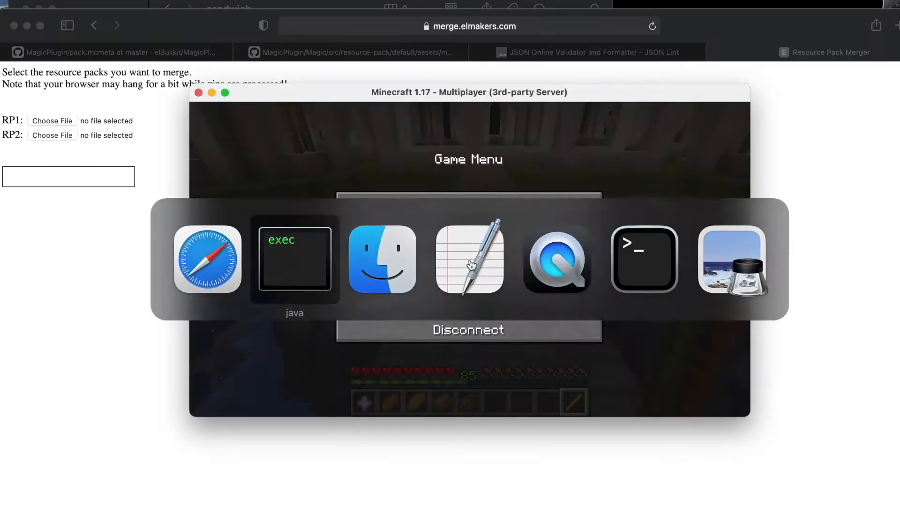
{"action": "left_click", "coordinate": [436, 203]}
{"action": "key", "text": "slash"}
{"action": "type", "text": "getrp url"}
{"action": "key", "text": "Return"}
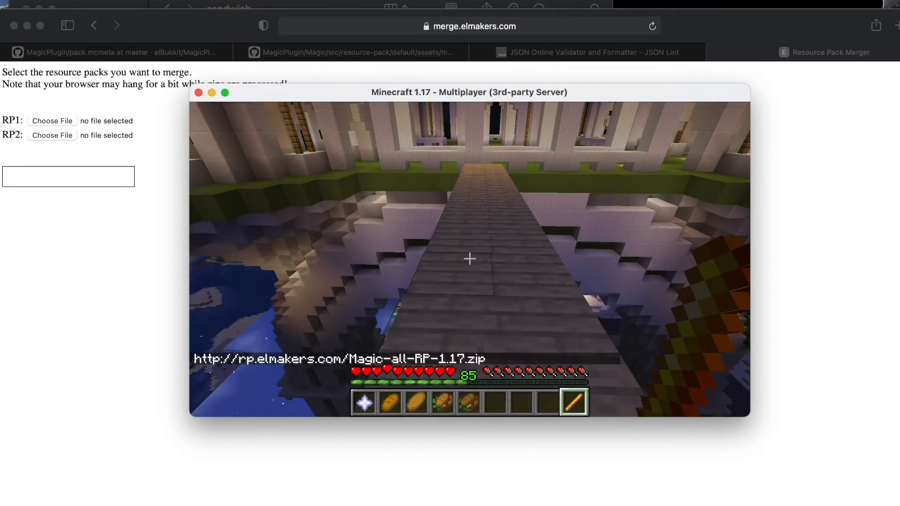
{"action": "key", "text": "t"}
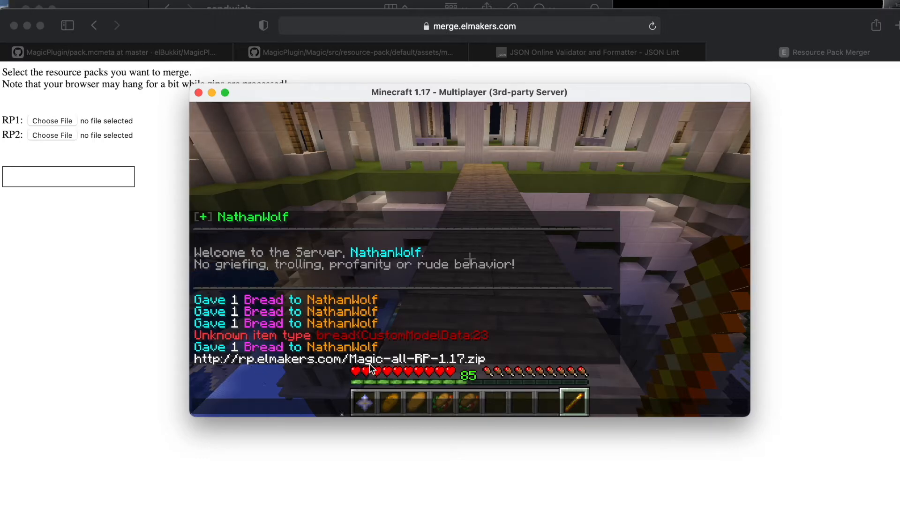
{"action": "left_click", "coordinate": [352, 362]}
{"action": "left_click", "coordinate": [340, 291]}
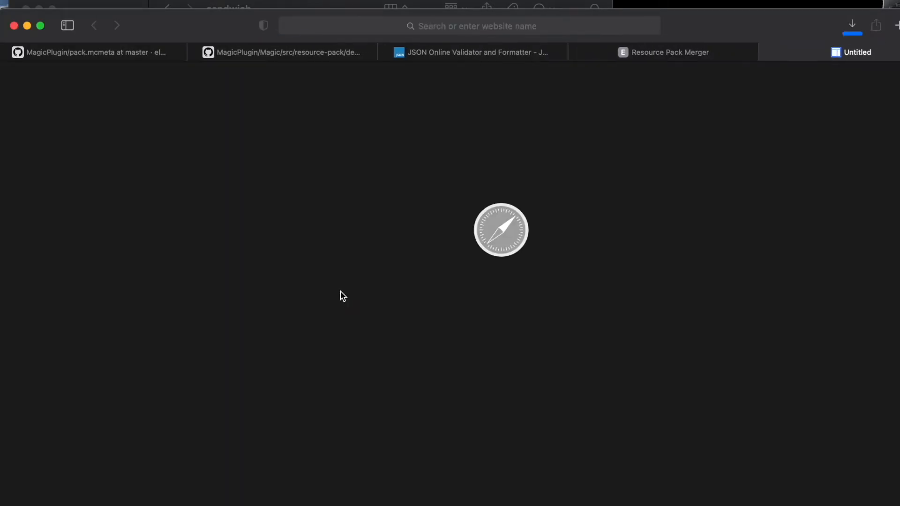
Step: In the Resource Pack Merger, choose the downloaded Magic-all-RP-1.17.zip as RP1
{"action": "left_click", "coordinate": [670, 52]}
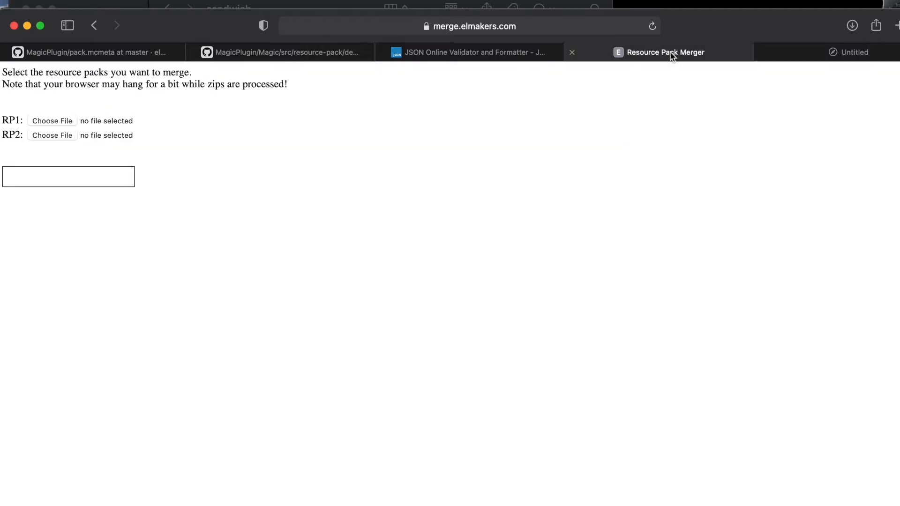
{"action": "left_click", "coordinate": [50, 120]}
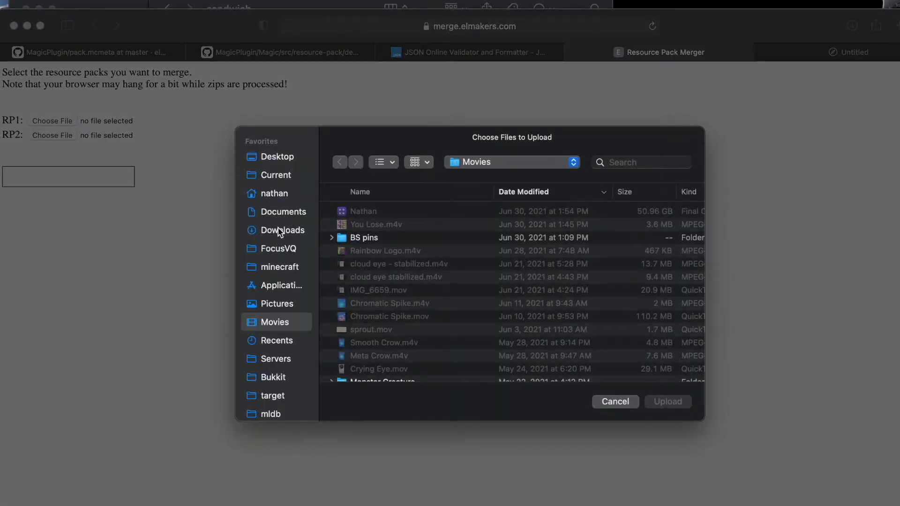
{"action": "left_click", "coordinate": [279, 232]}
{"action": "double_click", "coordinate": [386, 213]}
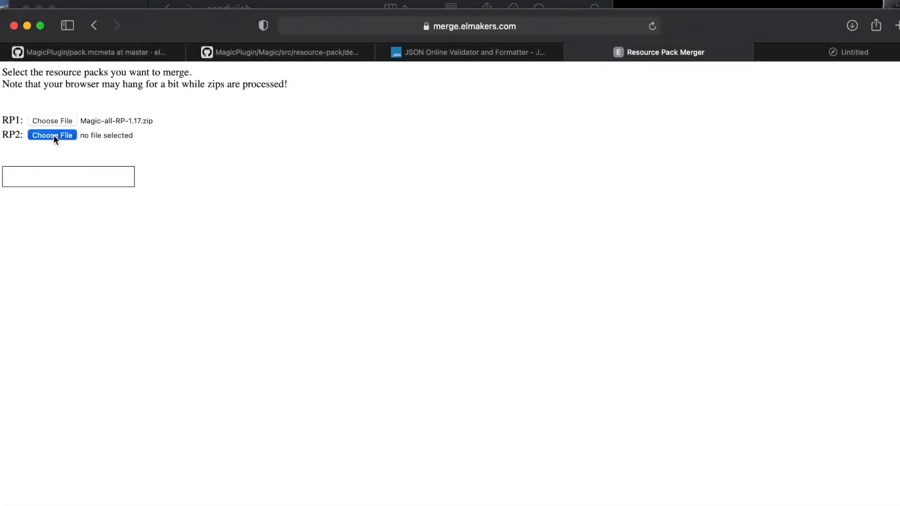
Step: Start choosing RP2, and compress assets and pack.mcmeta in the sandwich folder into Archive.zip
{"action": "left_click", "coordinate": [52, 135]}
{"action": "left_click", "coordinate": [274, 162]}
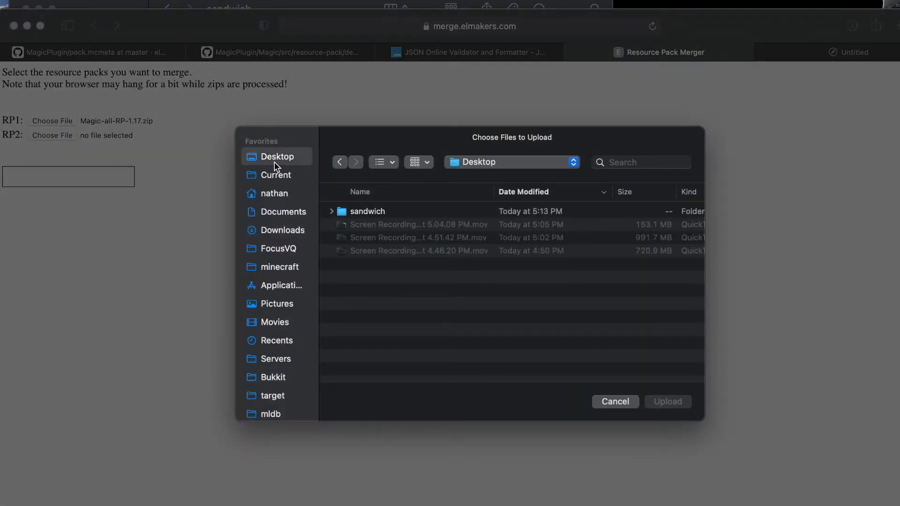
{"action": "left_click", "coordinate": [56, 501]}
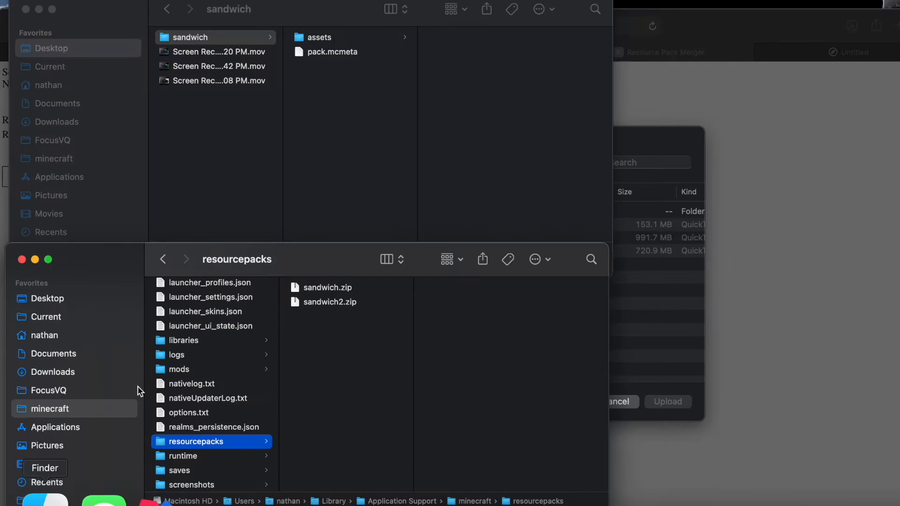
{"action": "left_click", "coordinate": [341, 86]}
{"action": "left_click_drag", "start_coordinate": [349, 96], "coordinate": [313, 41]}
{"action": "right_click", "coordinate": [325, 38]}
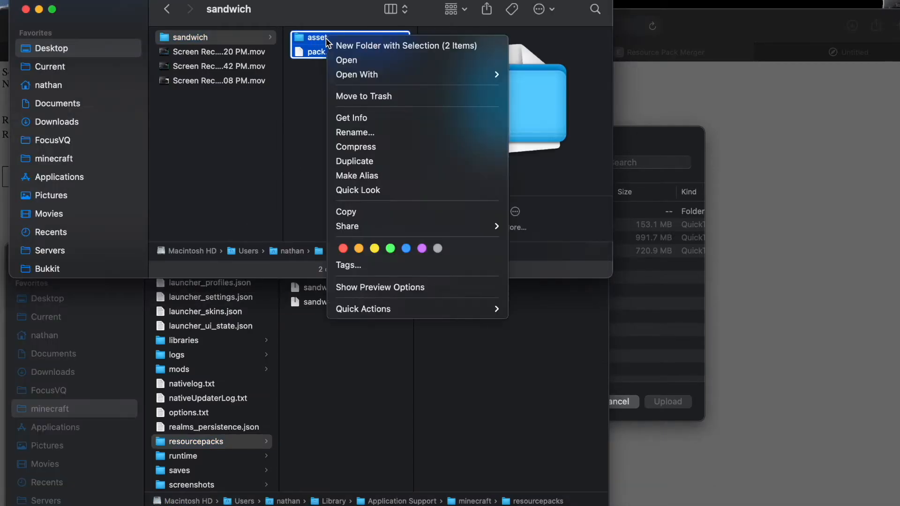
{"action": "left_click", "coordinate": [394, 145]}
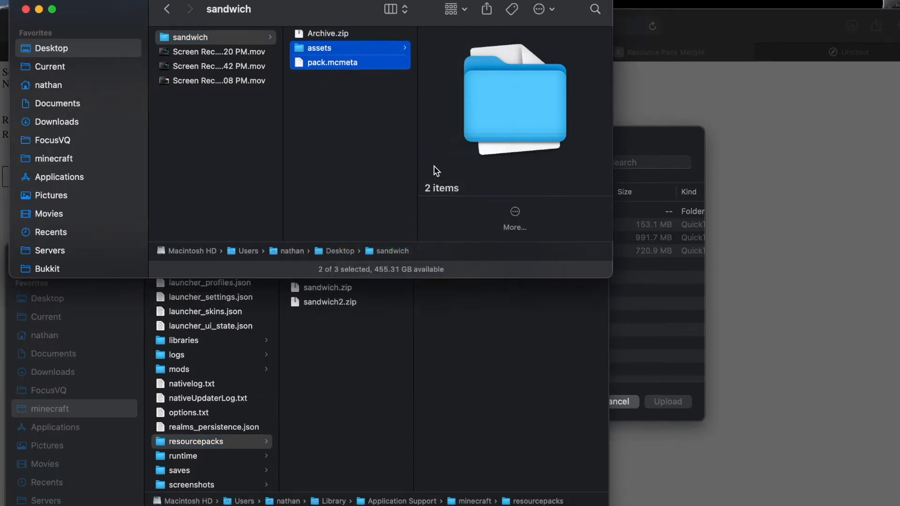
Step: Select Archive.zip from the sandwich folder as RP2 and upload it to merge the packs
{"action": "left_click", "coordinate": [695, 376]}
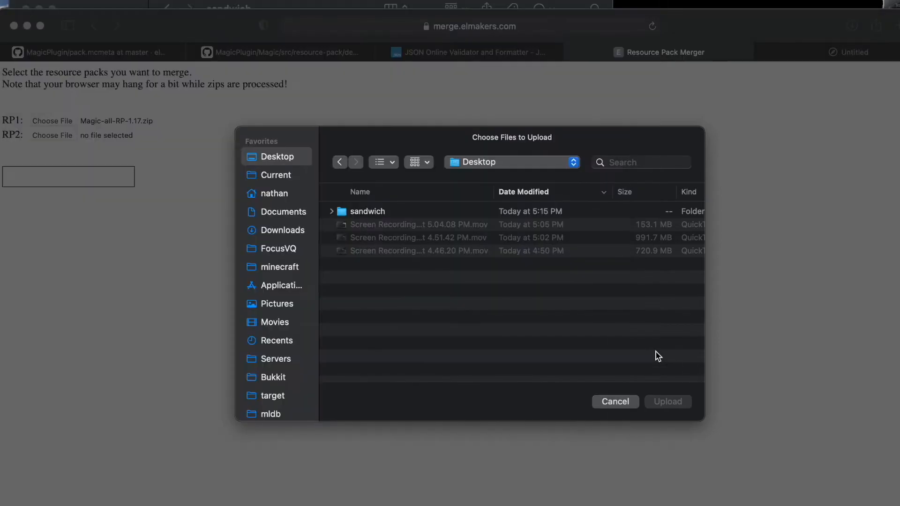
{"action": "double_click", "coordinate": [370, 212]}
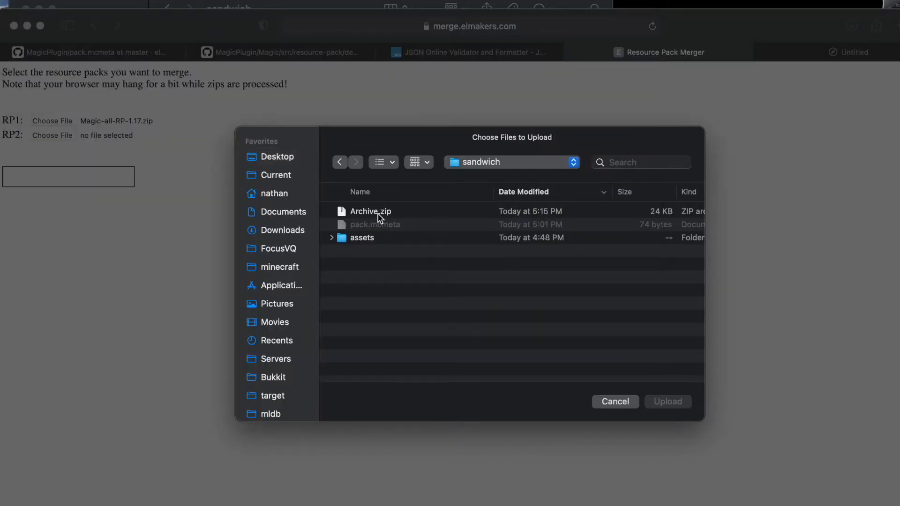
{"action": "left_click", "coordinate": [380, 217]}
{"action": "left_click", "coordinate": [670, 403]}
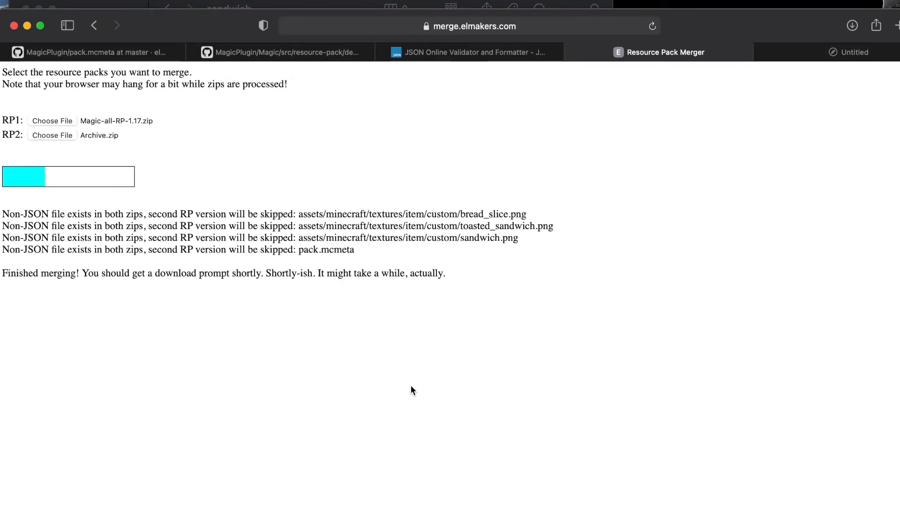
Step: Highlight the skipped-file warnings and the overrides block in bread.json to compare them
{"action": "left_click_drag", "start_coordinate": [509, 234], "coordinate": [312, 212]}
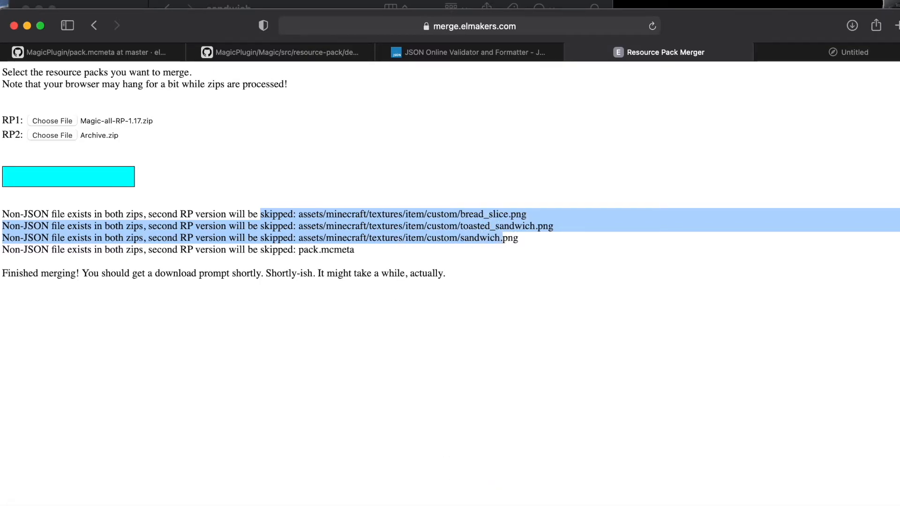
{"action": "left_click", "coordinate": [492, 500]}
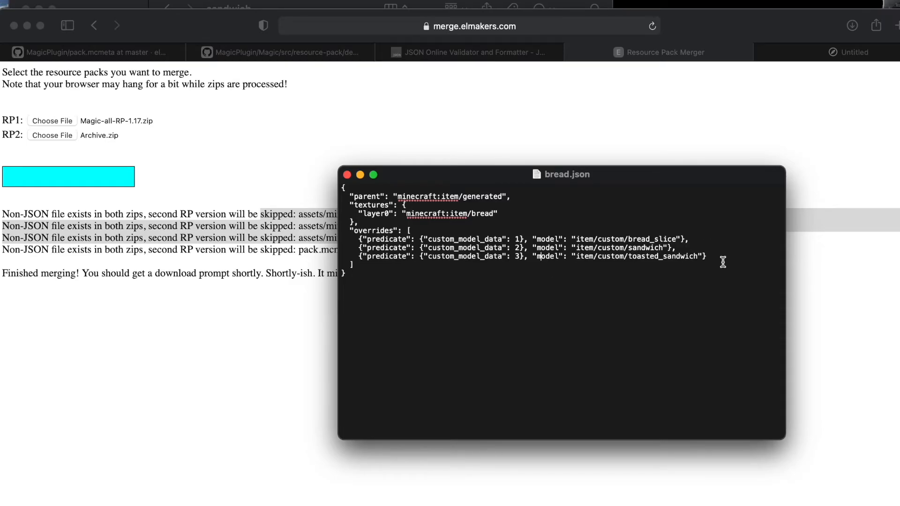
{"action": "left_click_drag", "start_coordinate": [723, 262], "coordinate": [695, 228]}
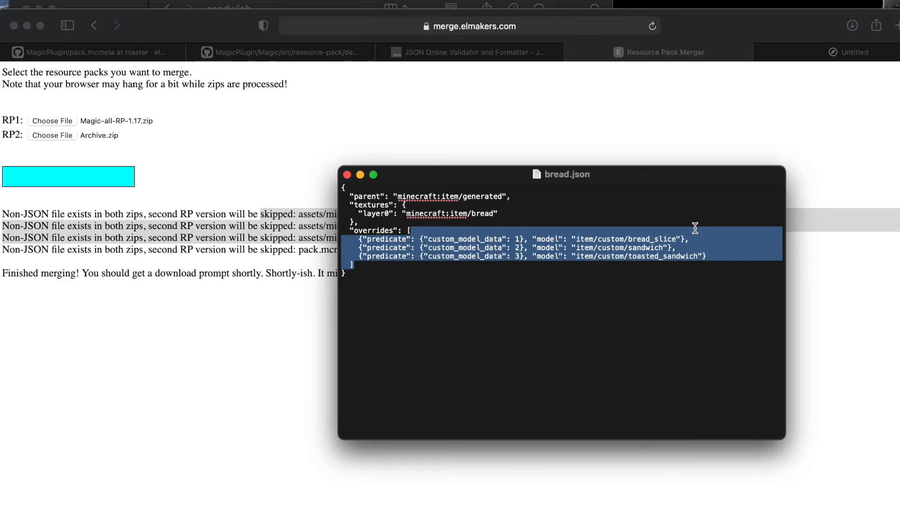
{"action": "left_click", "coordinate": [718, 256]}
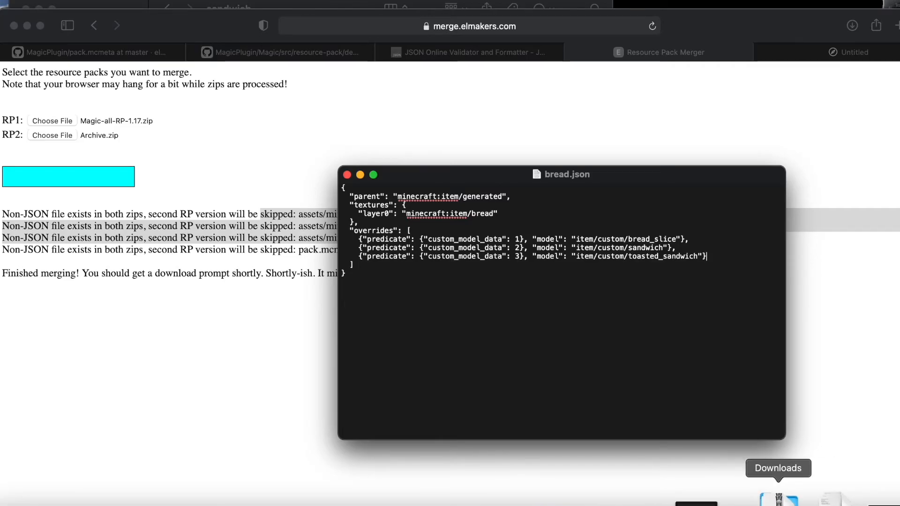
Step: Open the Downloads folder and move merged.zip into the Minecraft resourcepacks folder
{"action": "left_click", "coordinate": [778, 497]}
{"action": "left_click", "coordinate": [799, 328]}
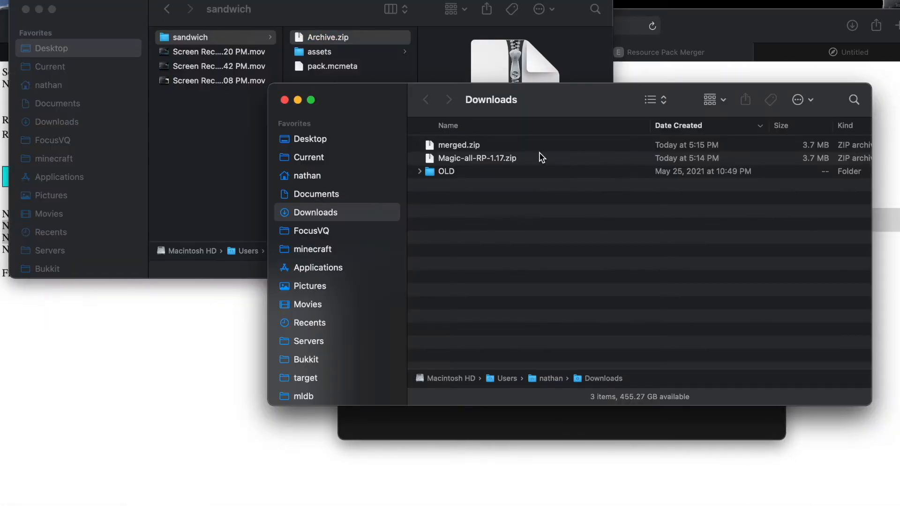
{"action": "key", "text": "super+grave"}
{"action": "key", "text": "super+grave"}
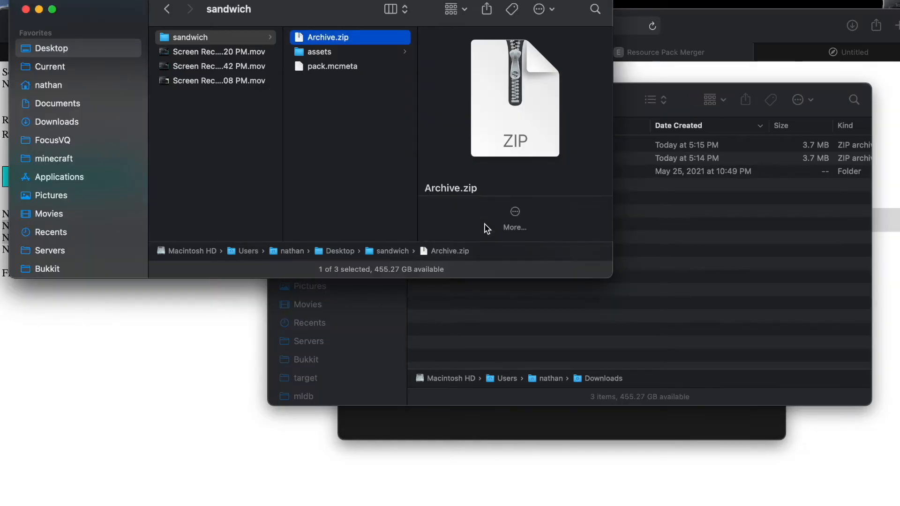
{"action": "left_click", "coordinate": [644, 249]}
{"action": "left_click_drag", "start_coordinate": [404, 255], "coordinate": [347, 486]}
{"action": "left_click", "coordinate": [687, 417]}
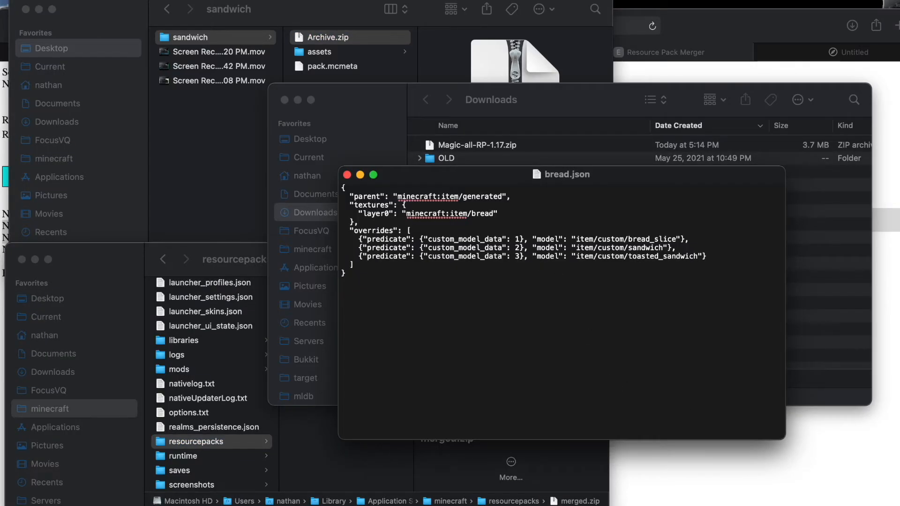
Step: In Minecraft, open the resource pack options, enable merged.zip and confirm
{"action": "left_click", "coordinate": [722, 497]}
{"action": "key", "text": "Escape"}
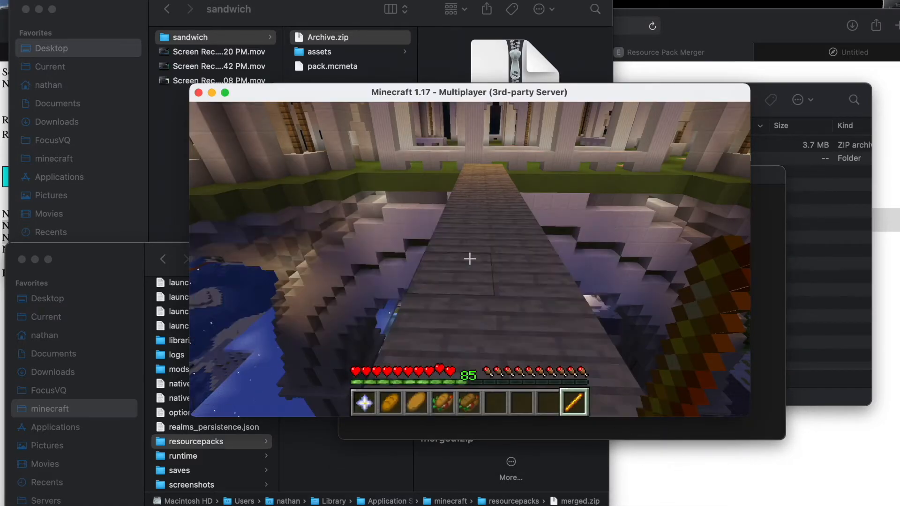
{"action": "key", "text": "Escape"}
{"action": "left_click", "coordinate": [449, 289]}
{"action": "left_click", "coordinate": [380, 314]}
{"action": "left_click", "coordinate": [496, 182]}
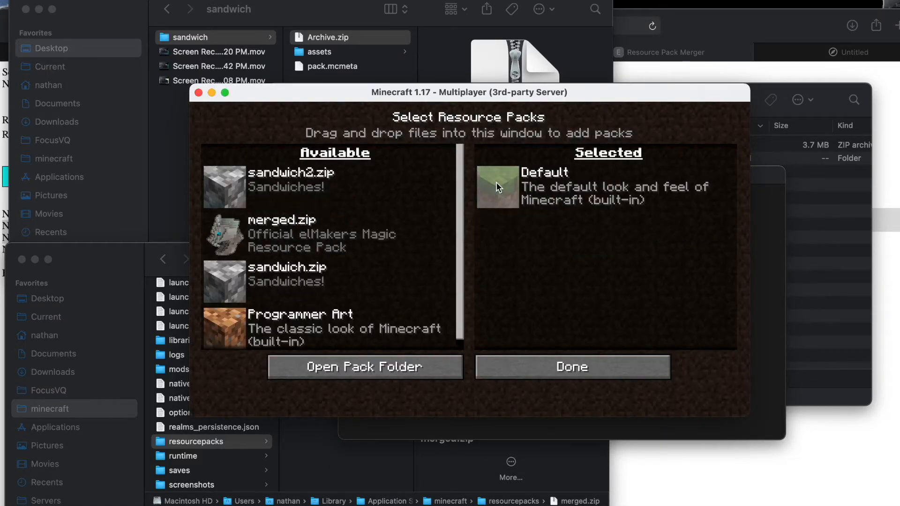
{"action": "left_click", "coordinate": [219, 234]}
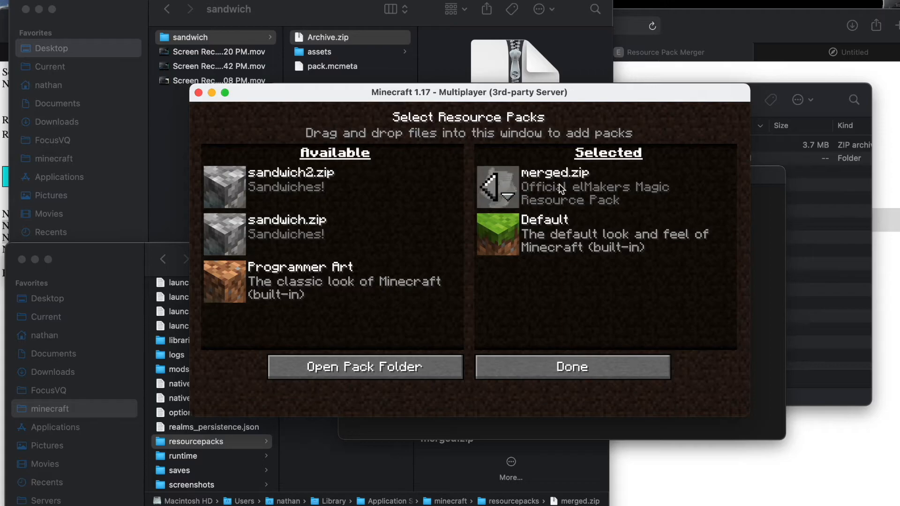
{"action": "left_click", "coordinate": [573, 368]}
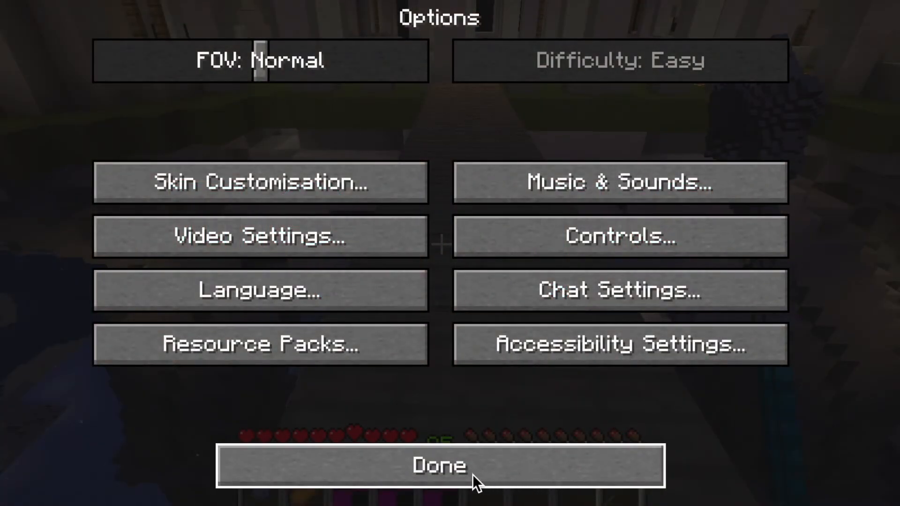
Step: Return to the game and check the bread items in the hotbar, holding and dropping one
{"action": "left_click", "coordinate": [473, 474]}
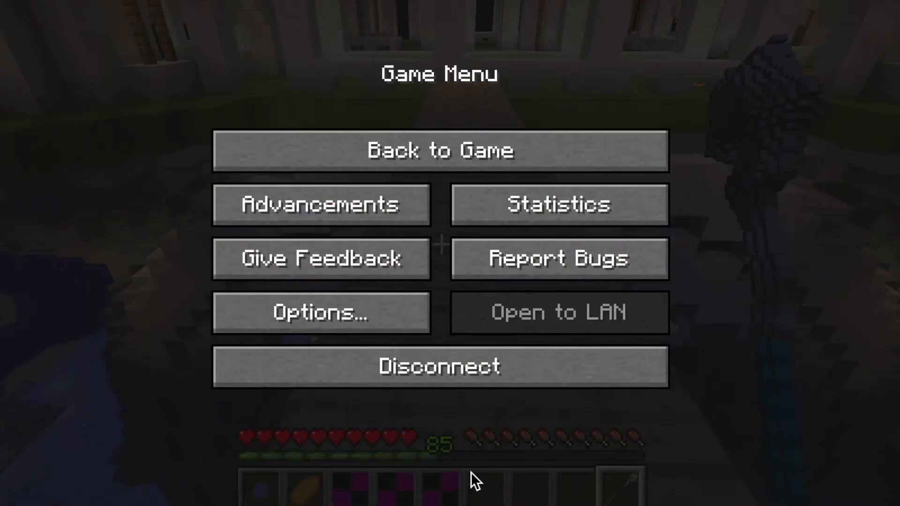
{"action": "key", "text": "Escape"}
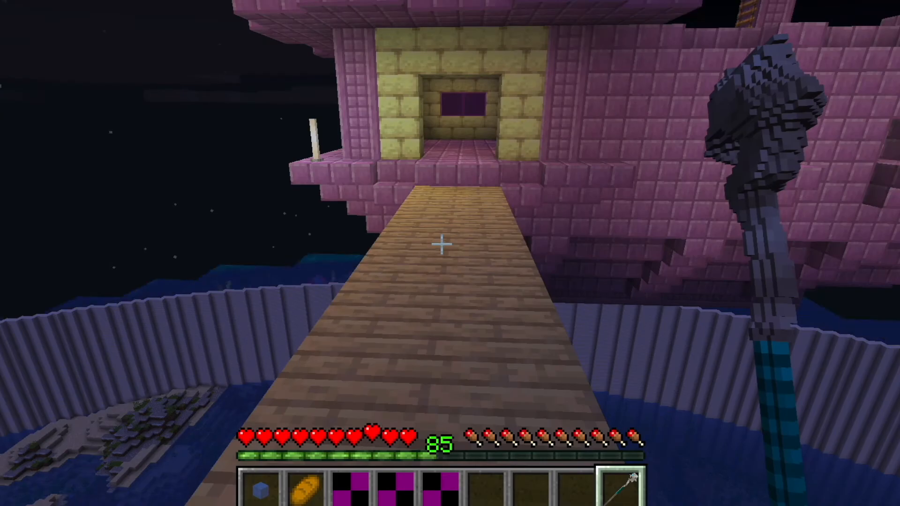
{"action": "scroll", "coordinate": [441, 245], "scroll_direction": "down", "scroll_amount": 3}
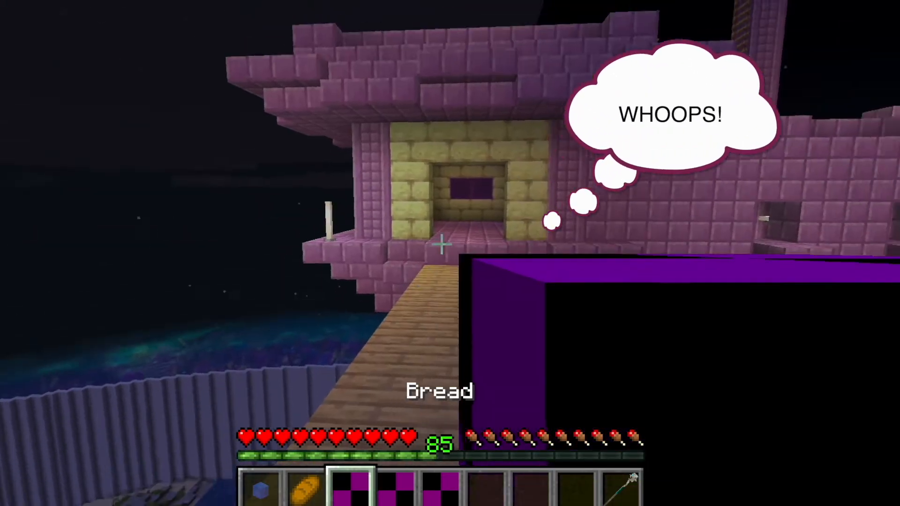
{"action": "scroll", "coordinate": [442, 244], "scroll_direction": "down", "scroll_amount": 1}
{"action": "right_click", "coordinate": [441, 245]}
{"action": "key", "text": "s"}
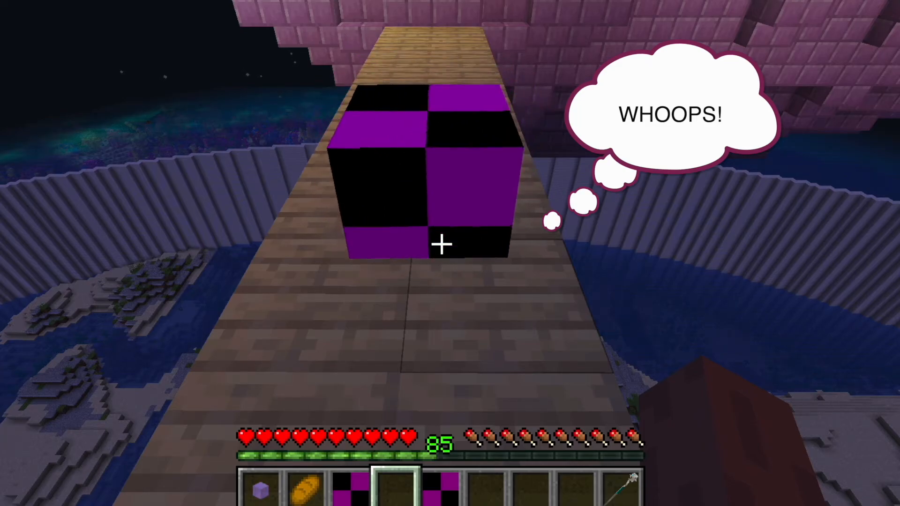
{"action": "key", "text": "w"}
{"action": "key", "text": "w"}
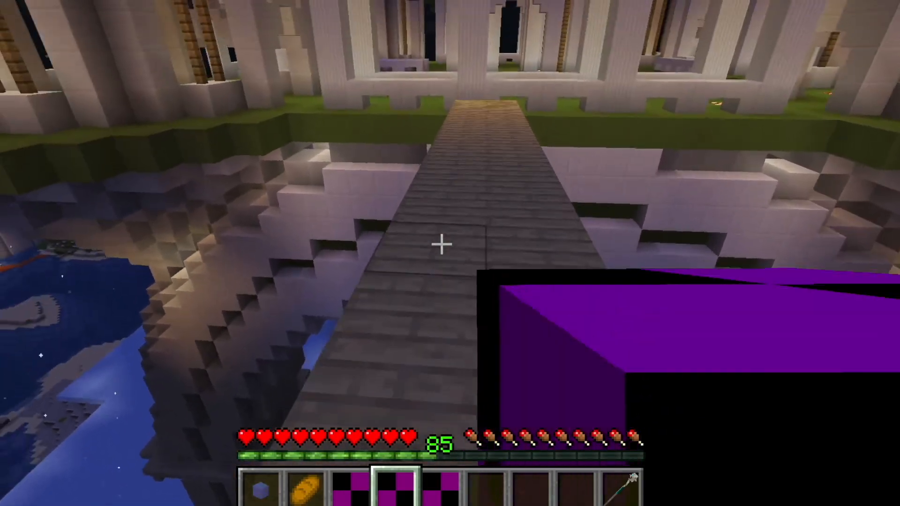
{"action": "key", "text": "q"}
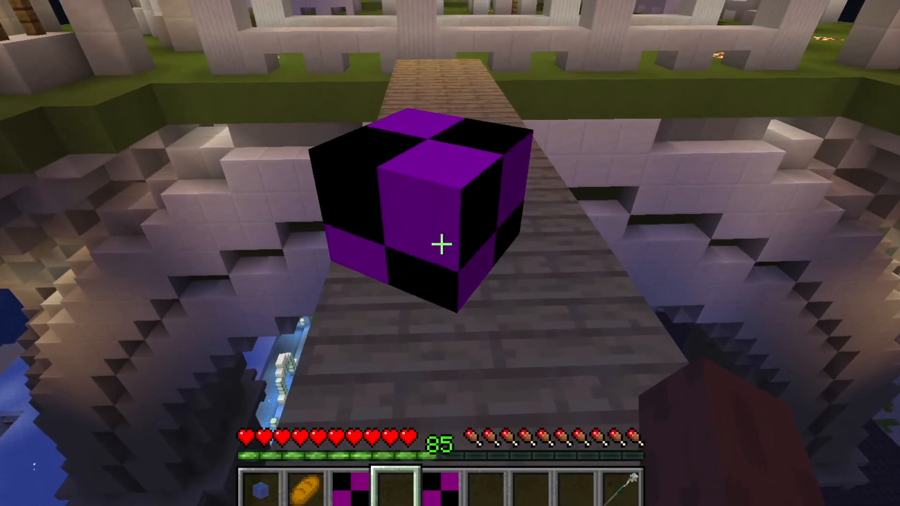
Step: Enter a give command for bread with custom model data 18001
{"action": "scroll", "coordinate": [441, 244], "scroll_direction": "down", "scroll_amount": 2}
{"action": "key", "text": "slash"}
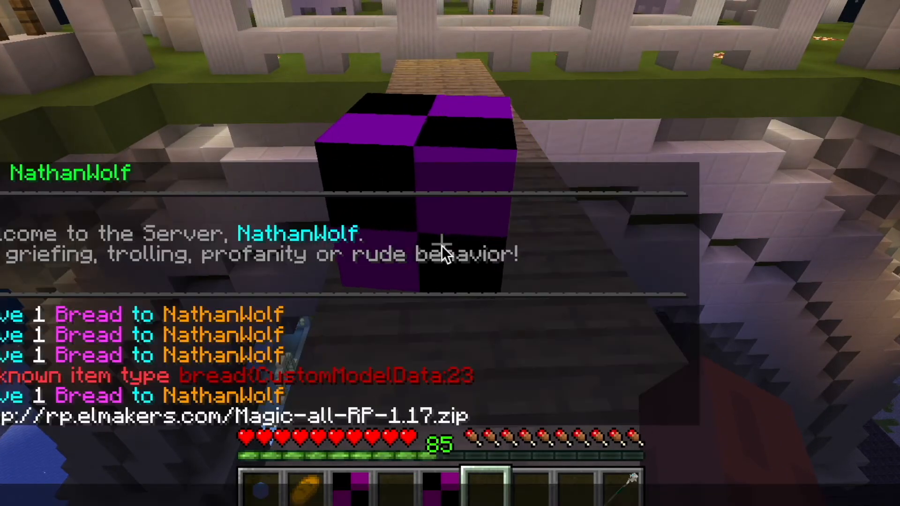
{"action": "type", "text": "give bread{18001}"}
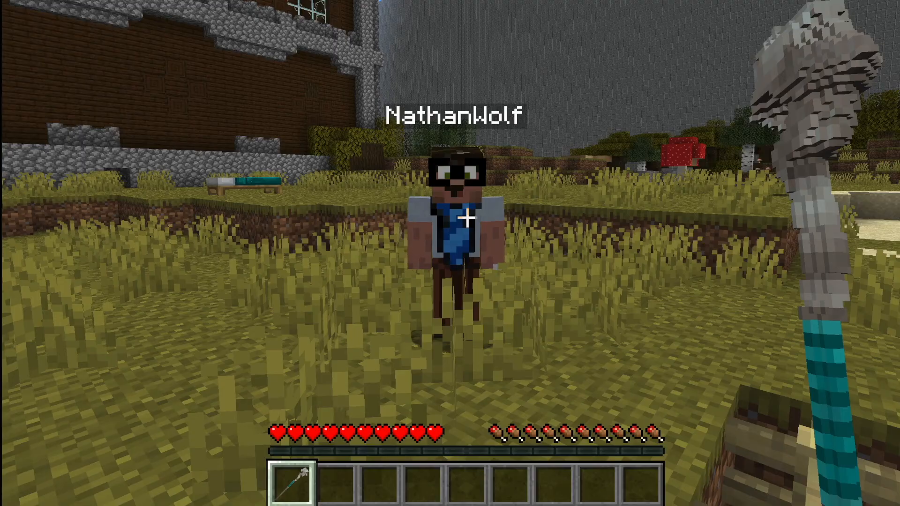
{"action": "key", "text": "w"}
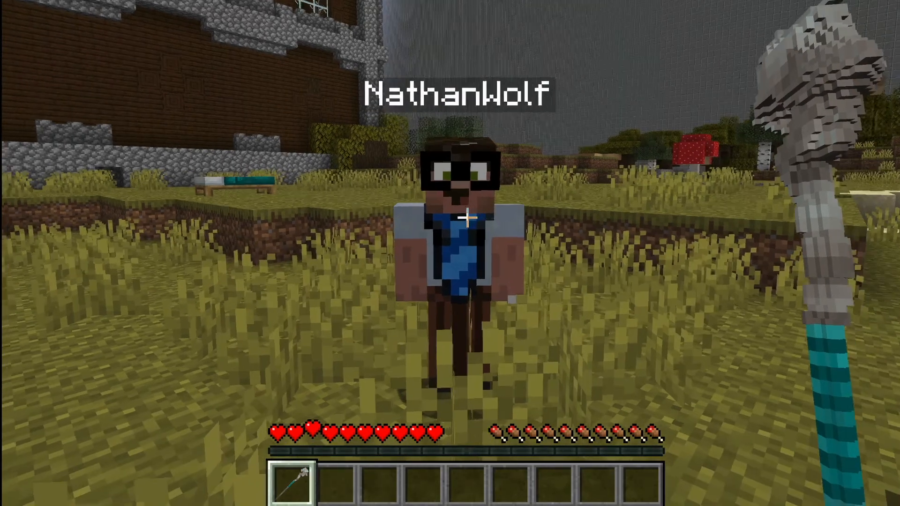
{"action": "key", "text": "F1"}
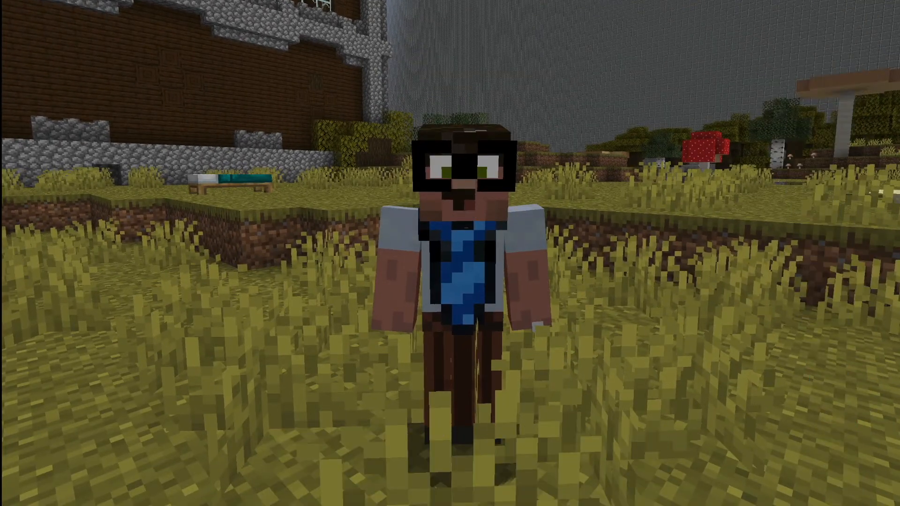
{"action": "key", "text": "w"}
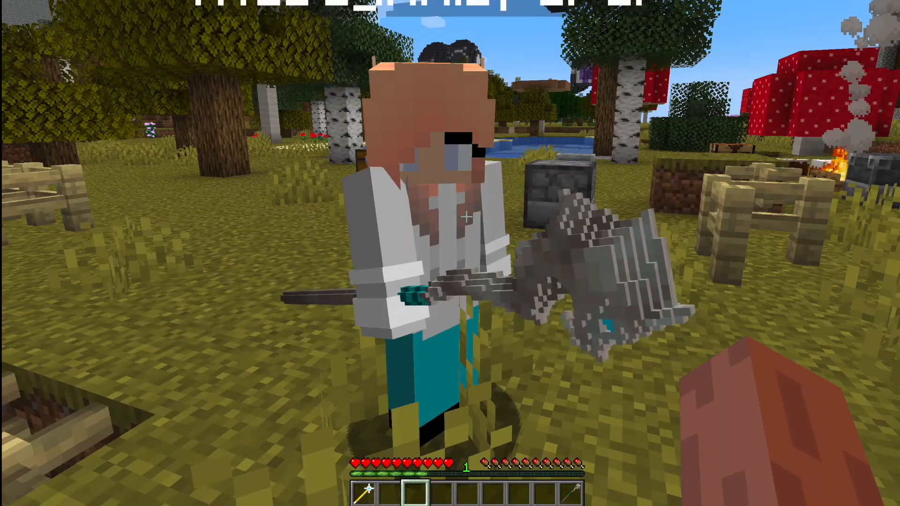
{"action": "key", "text": "1"}
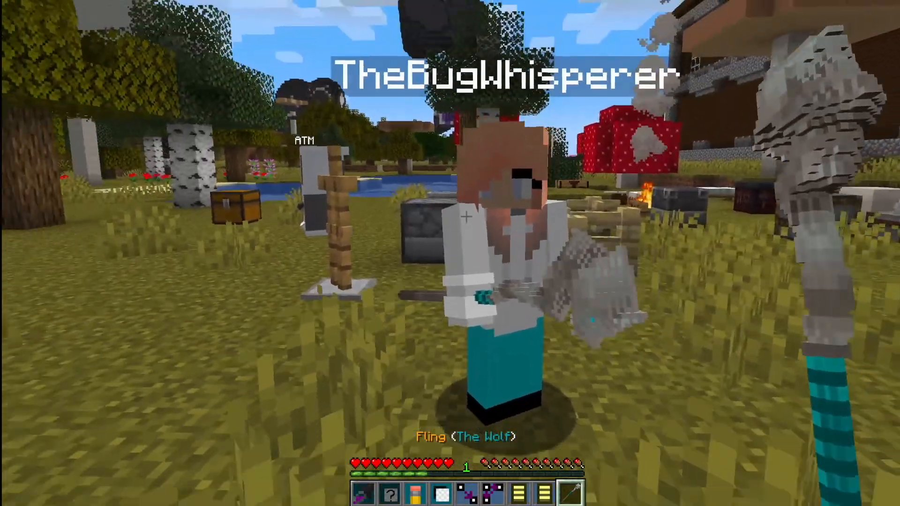
{"action": "key", "text": "q"}
{"action": "left_click", "coordinate": [466, 216]}
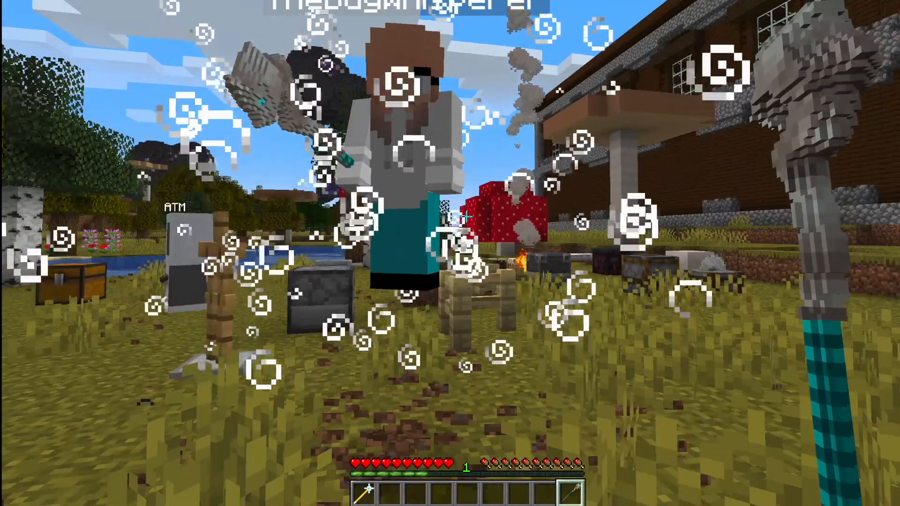
Step: Select an empty hotbar slot and run /mgive bread(1) to receive the bread slice
{"action": "key", "text": "2"}
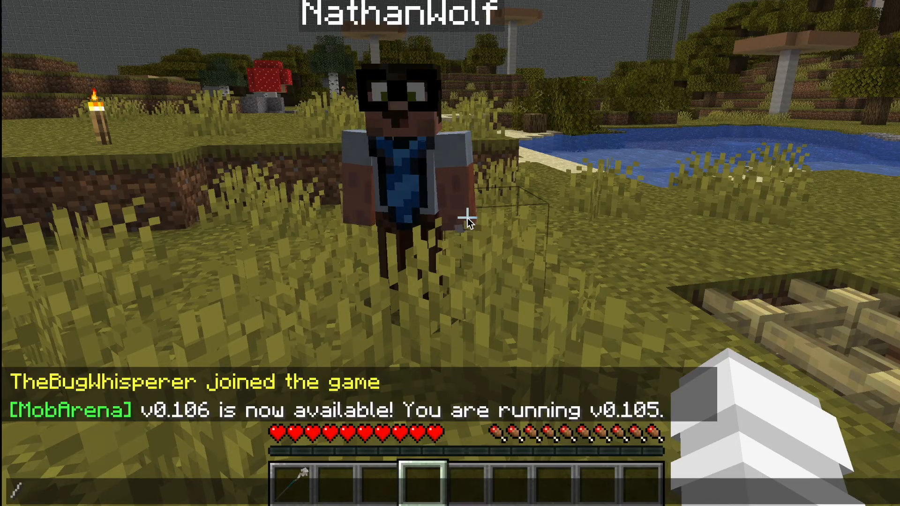
{"action": "type", "text": "mgive "}
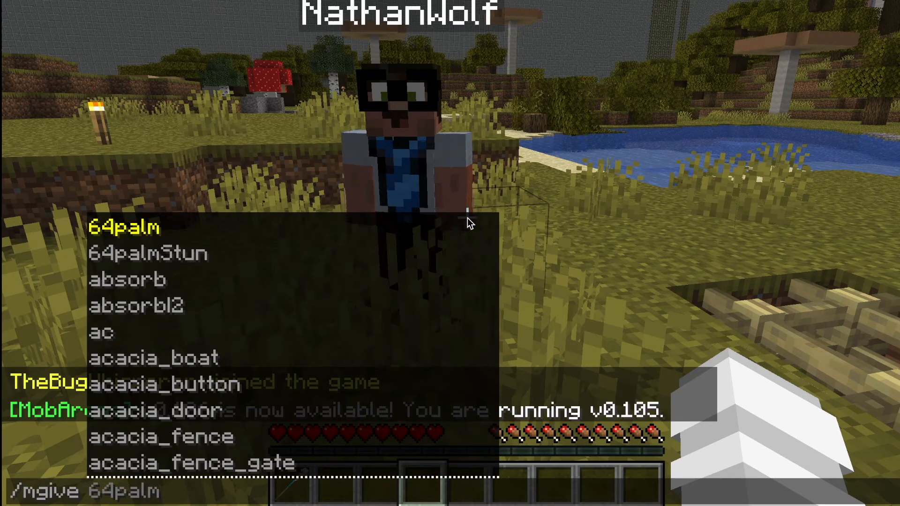
{"action": "type", "text": "bread_slice"}
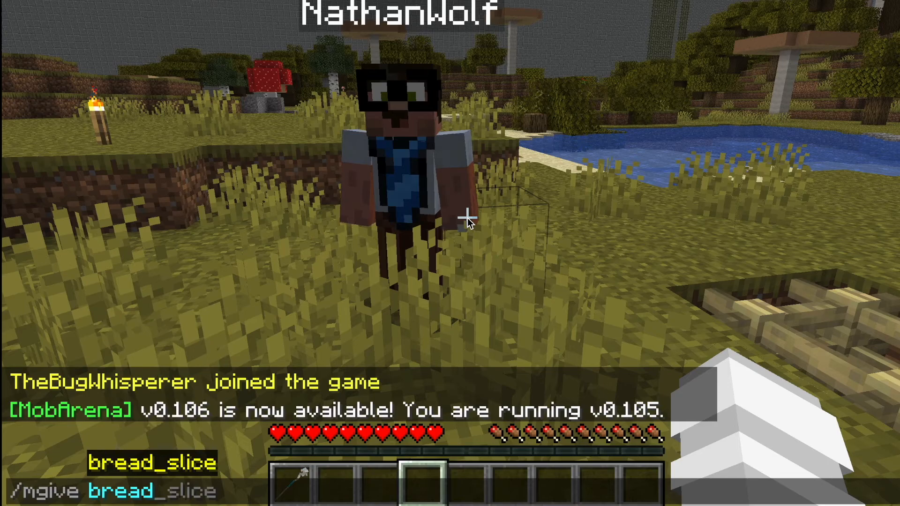
{"action": "type", "text": "("}
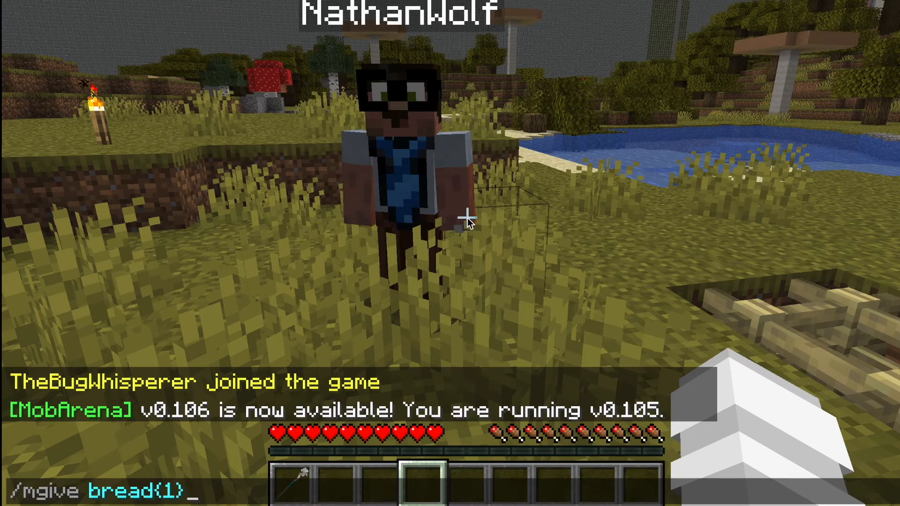
{"action": "type", "text": "1)"}
{"action": "key", "text": "Return"}
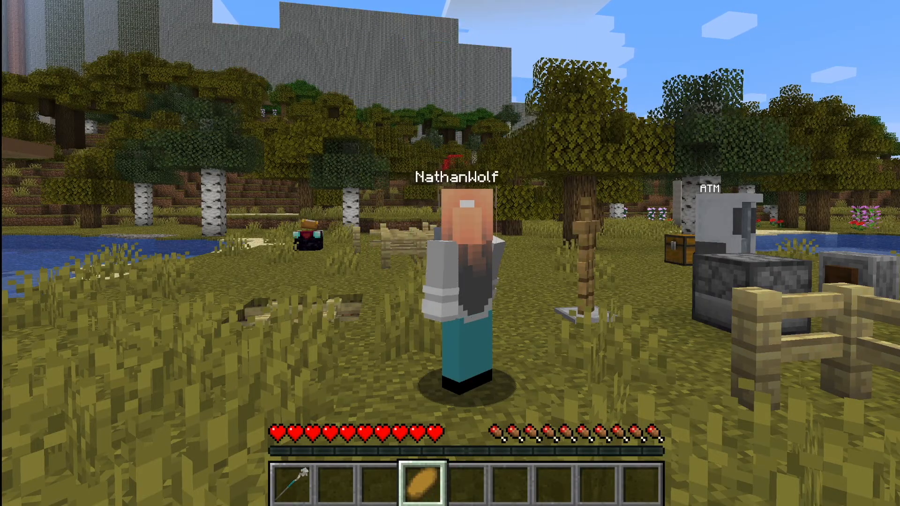
Step: Recall the last command, change it to /mgive bread(2), run it and select the sandwich slot
{"action": "key", "text": "F5"}
{"action": "key", "text": "F5"}
{"action": "key", "text": "t"}
{"action": "key", "text": "Up"}
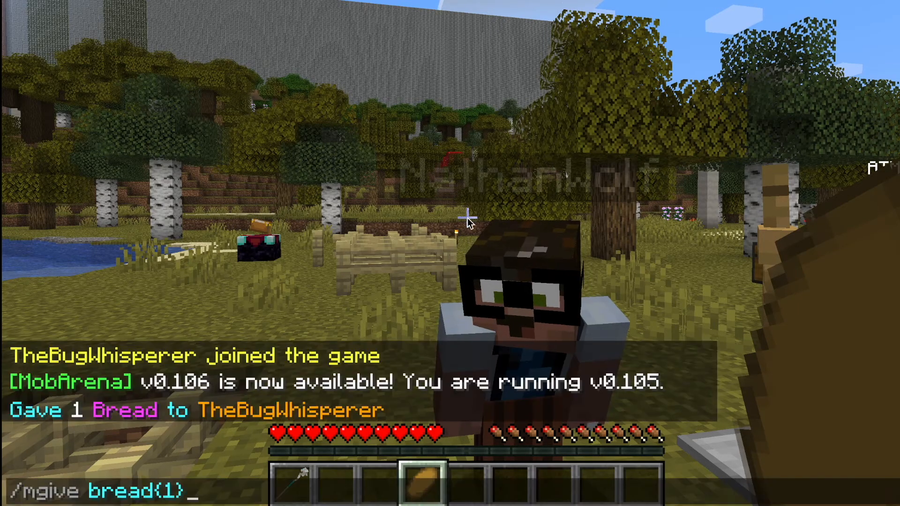
{"action": "key", "text": "BackSpace"}
{"action": "key", "text": "BackSpace"}
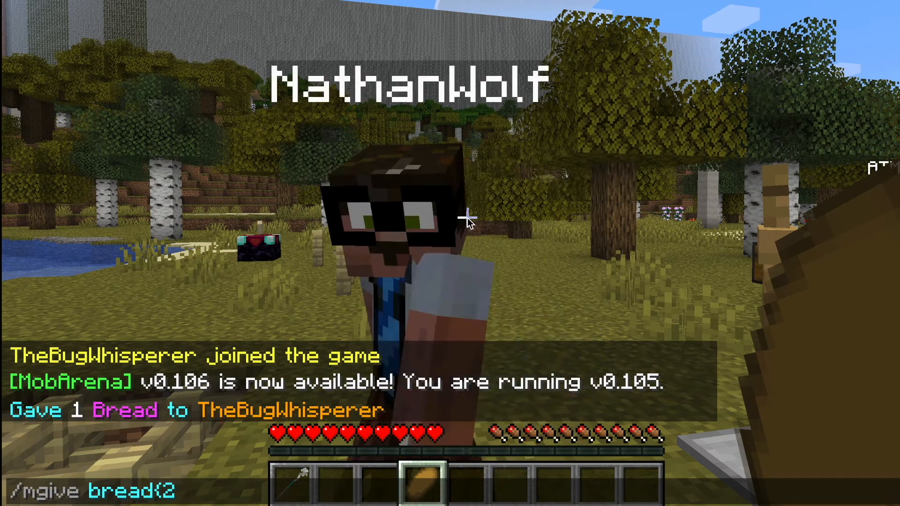
{"action": "key", "text": "Return"}
{"action": "key", "text": "2"}
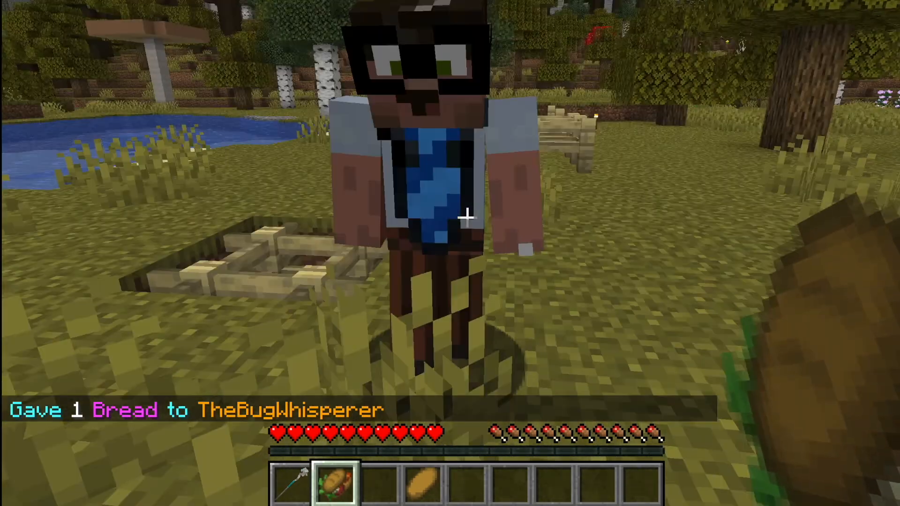
Step: Rerun the bread(2) give command for another sandwich and cycle through the hotbar items
{"action": "left_click", "coordinate": [468, 218]}
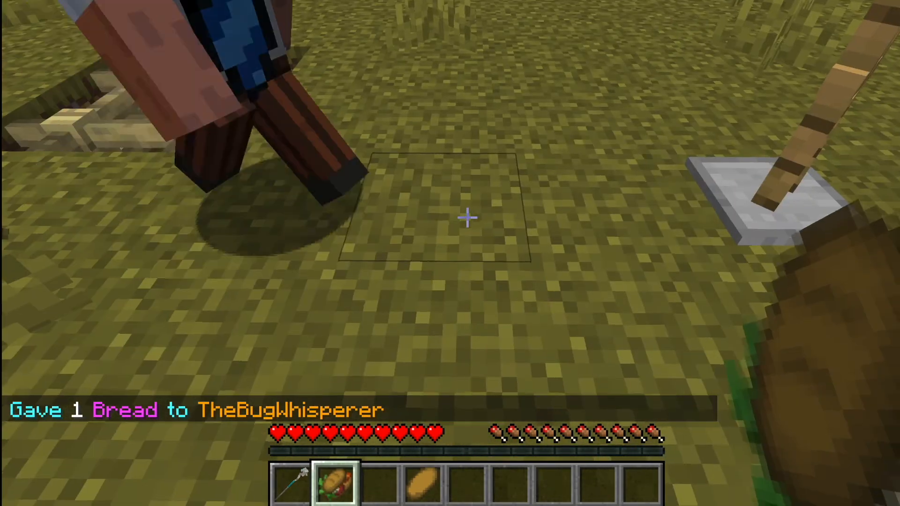
{"action": "key", "text": "F1"}
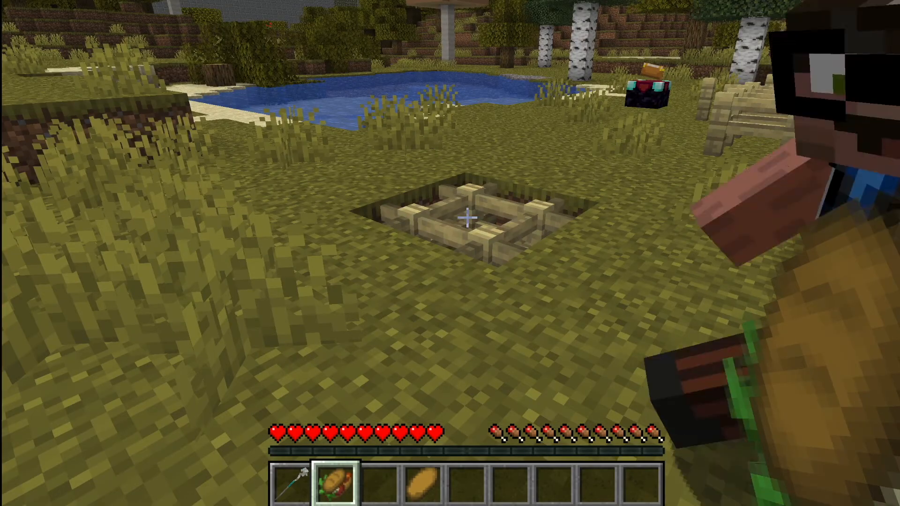
{"action": "key", "text": "slash"}
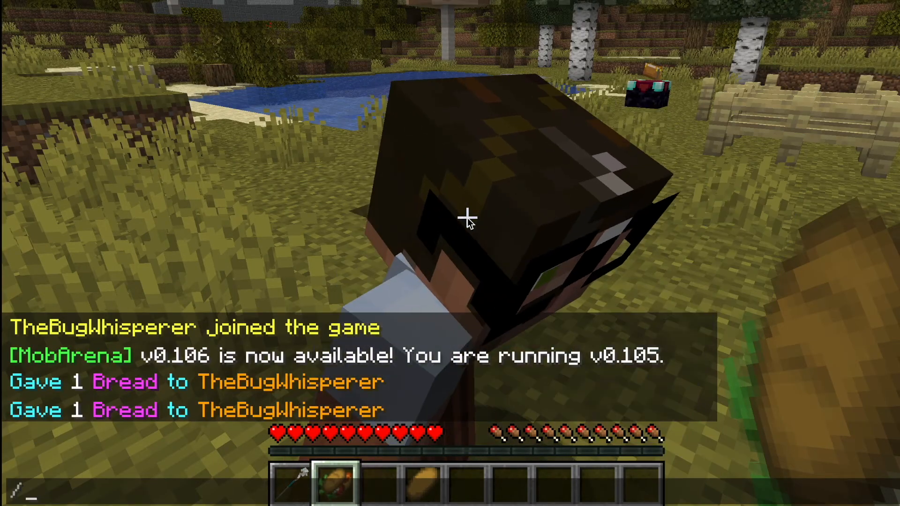
{"action": "key", "text": "Up"}
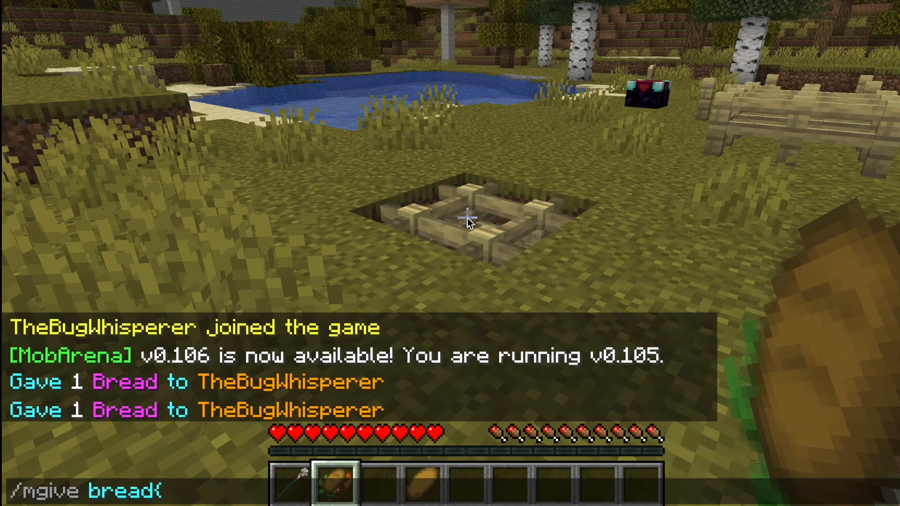
{"action": "key", "text": "Return"}
{"action": "scroll", "coordinate": [467, 218], "scroll_direction": "down", "scroll_amount": 1}
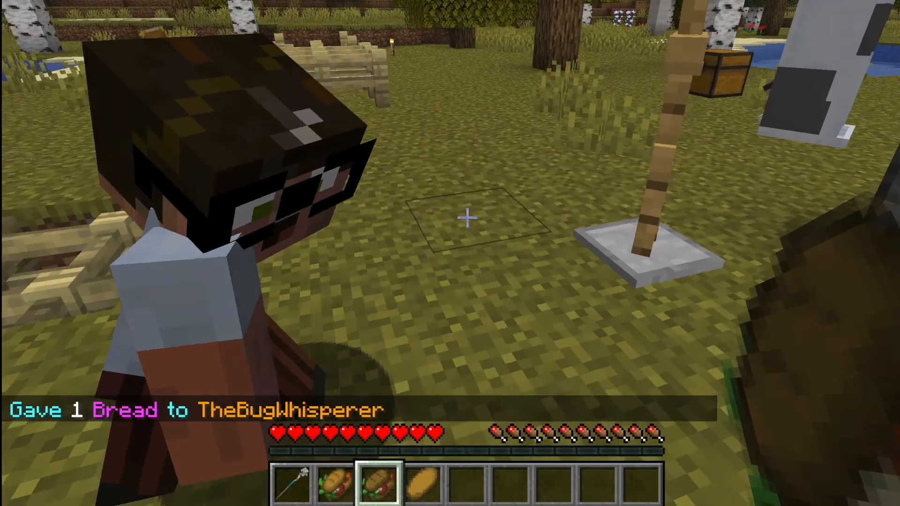
{"action": "scroll", "coordinate": [467, 218], "scroll_direction": "up", "scroll_amount": 1}
{"action": "scroll", "coordinate": [467, 218], "scroll_direction": "down", "scroll_amount": 1}
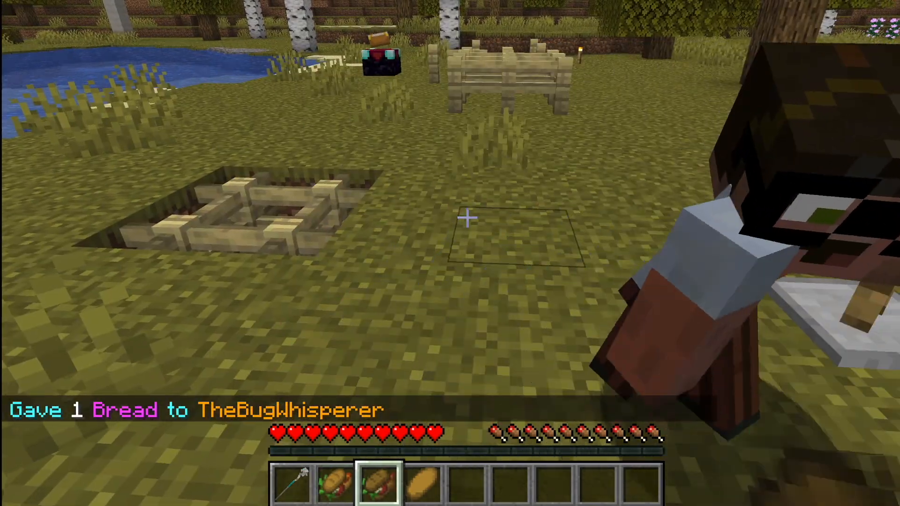
{"action": "scroll", "coordinate": [468, 218], "scroll_direction": "up", "scroll_amount": 1}
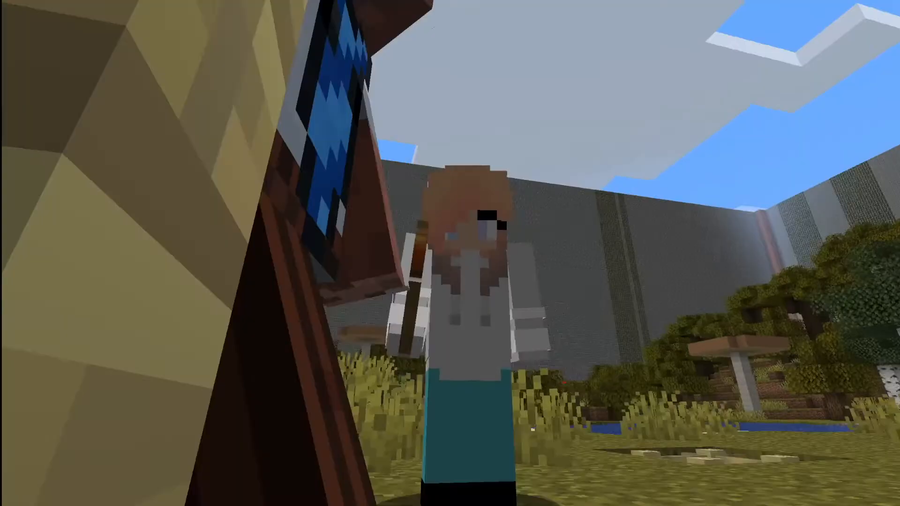
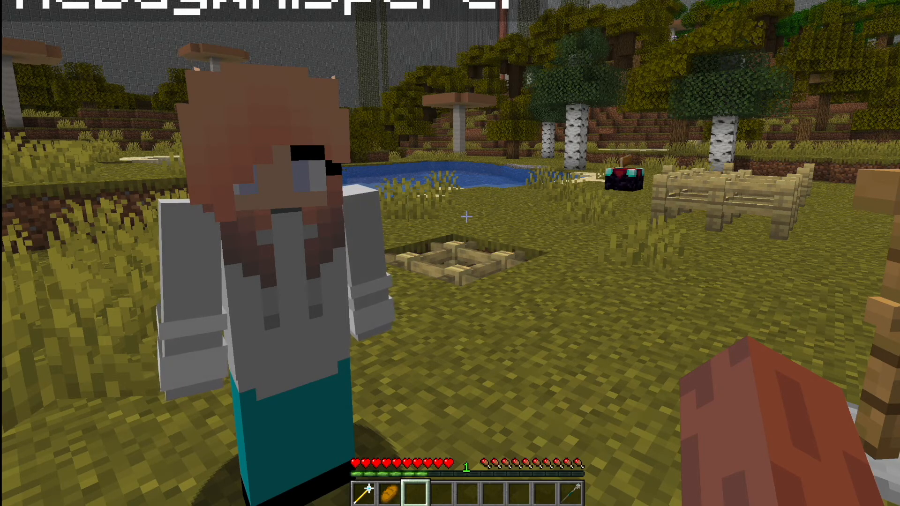
{"action": "key", "text": "slash"}
{"action": "type", "text": "cm"}
{"action": "key", "text": "BackSpace"}
{"action": "key", "text": "BackSpace"}
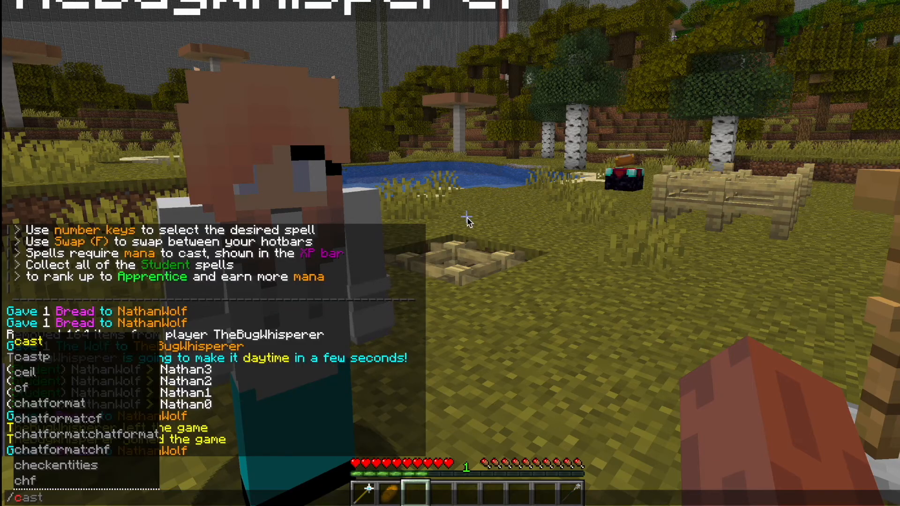
{"action": "type", "text": "mconfig configure resource"}
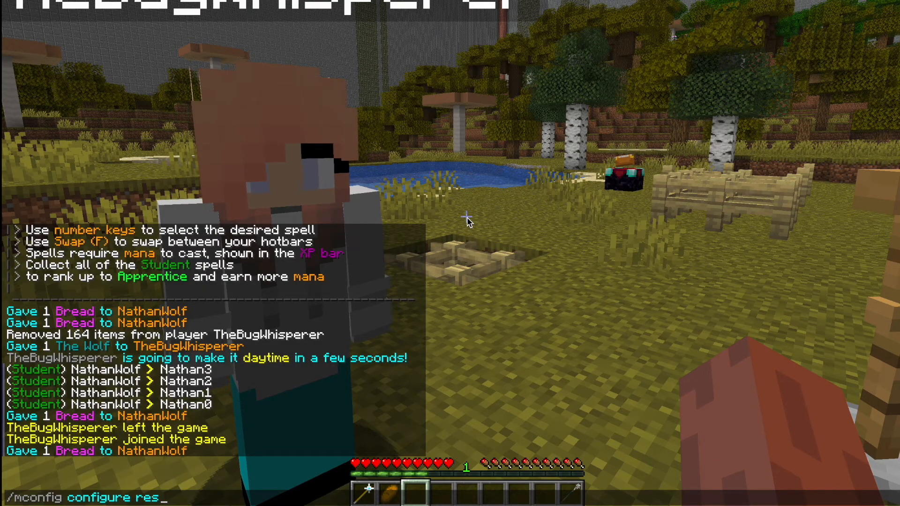
{"action": "key", "text": "BackSpace"}
{"action": "key", "text": "BackSpace"}
{"action": "key", "text": "BackSpace"}
{"action": "key", "text": "BackSpace"}
{"action": "key", "text": "BackSpace"}
{"action": "key", "text": "BackSpace"}
{"action": "key", "text": "BackSpace"}
{"action": "key", "text": "BackSpace"}
{"action": "type", "text": "config resource_pack"}
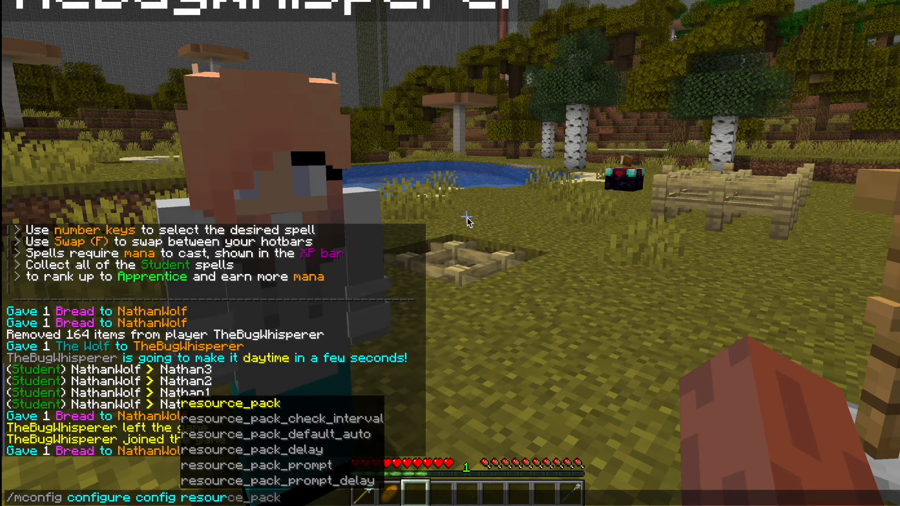
{"action": "type", "text": " https"}
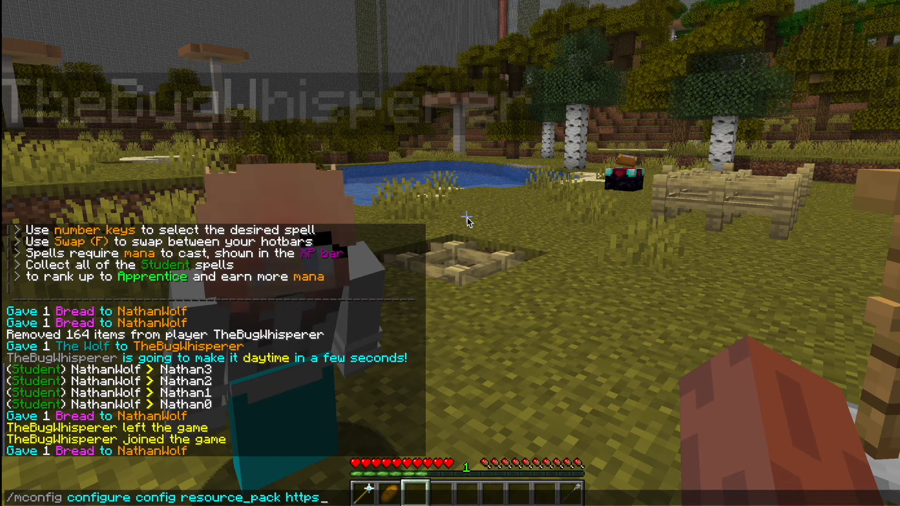
{"action": "type", "text": "://url.com"}
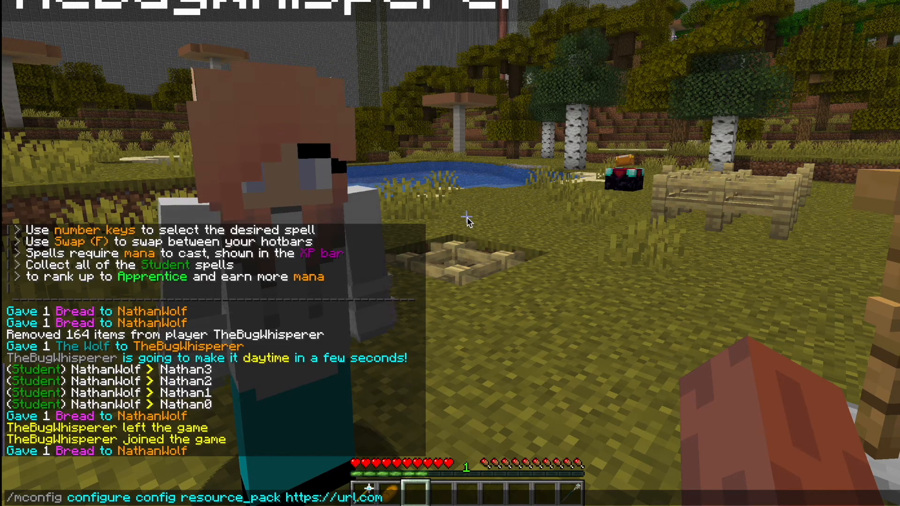
{"action": "key", "text": "Escape"}
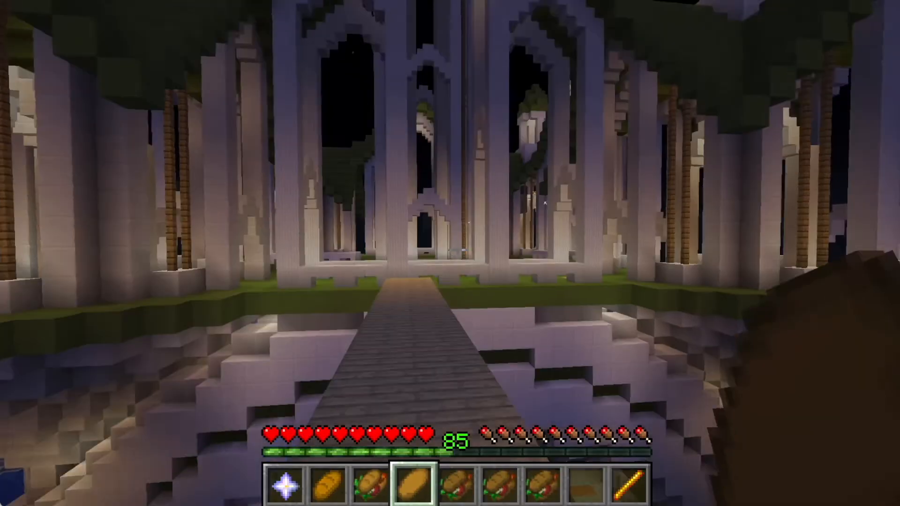
{"action": "key", "text": "w"}
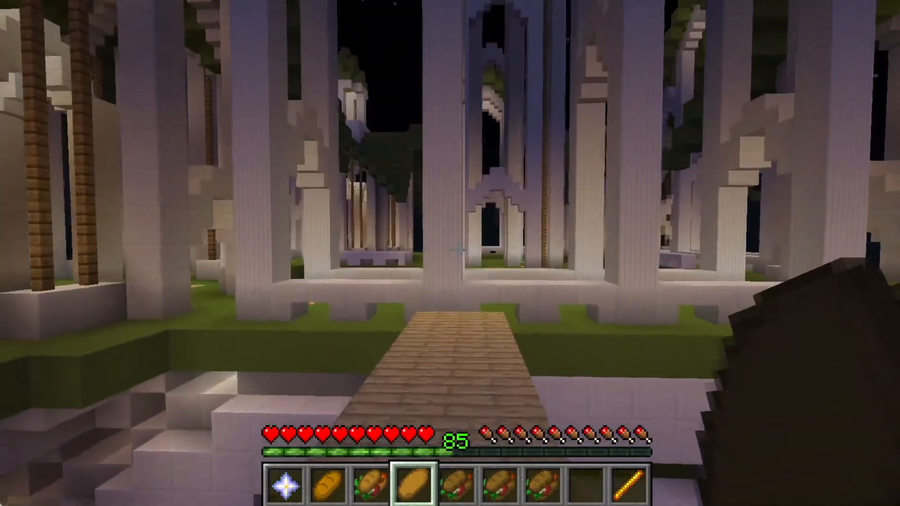
{"action": "key", "text": "w"}
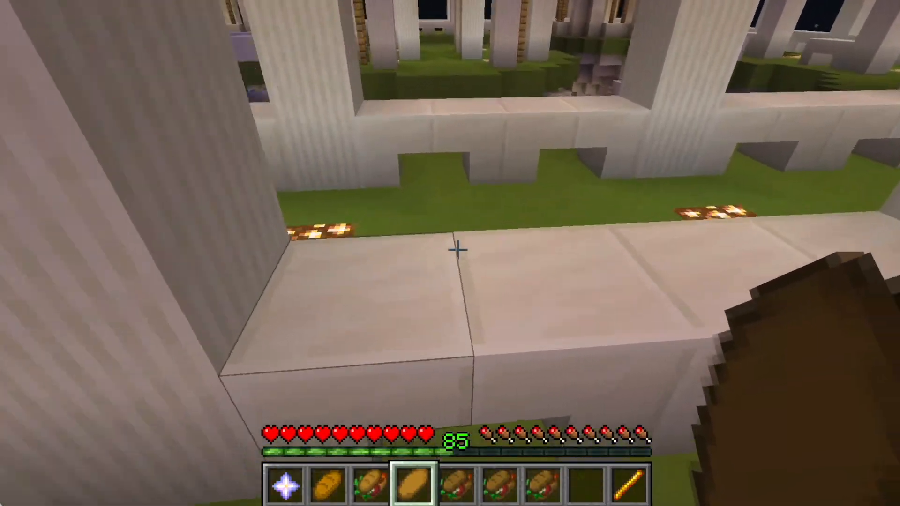
{"action": "key", "text": "w"}
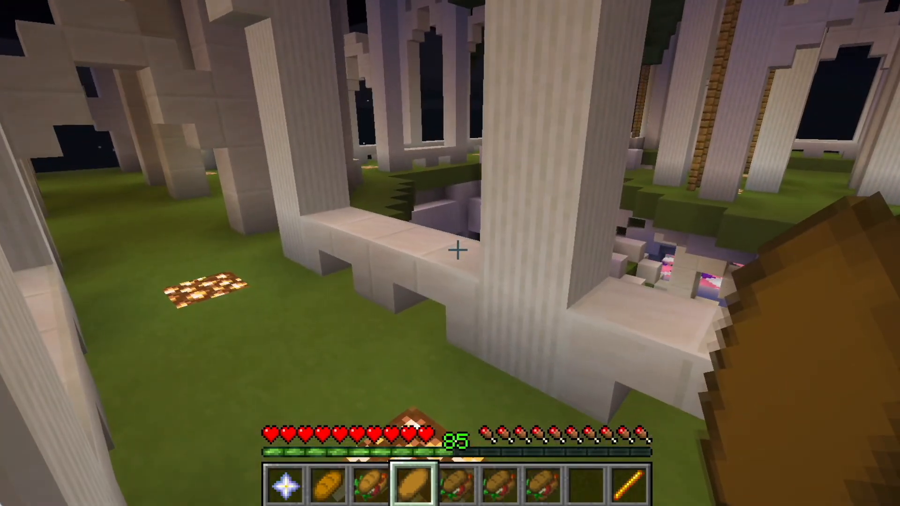
Step: Run /mgive with the curse item name completed to receive it in the selected hotbar slot
{"action": "type", "text": "w/mgive curse"}
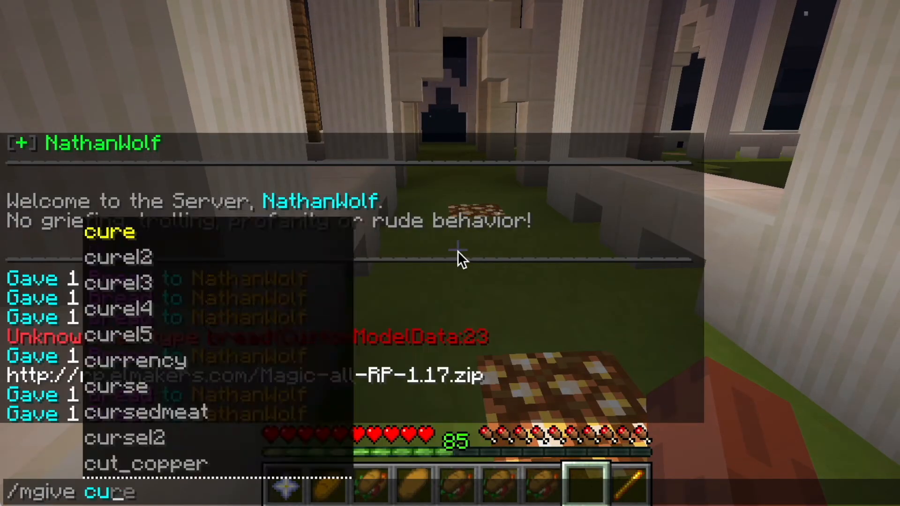
{"action": "key", "text": "Tab"}
{"action": "key", "text": "Return"}
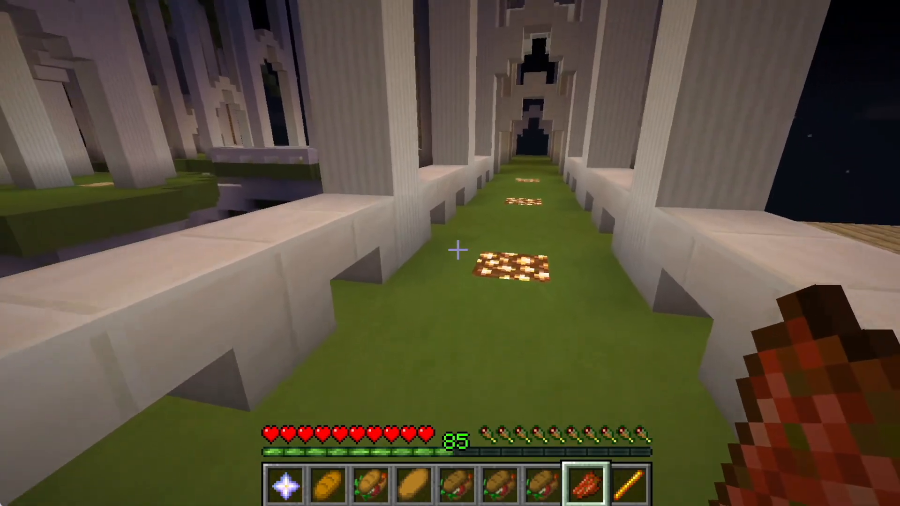
Step: Walk along the hall, select the bread slice in the fourth hotbar slot and eat it
{"action": "key", "text": "w"}
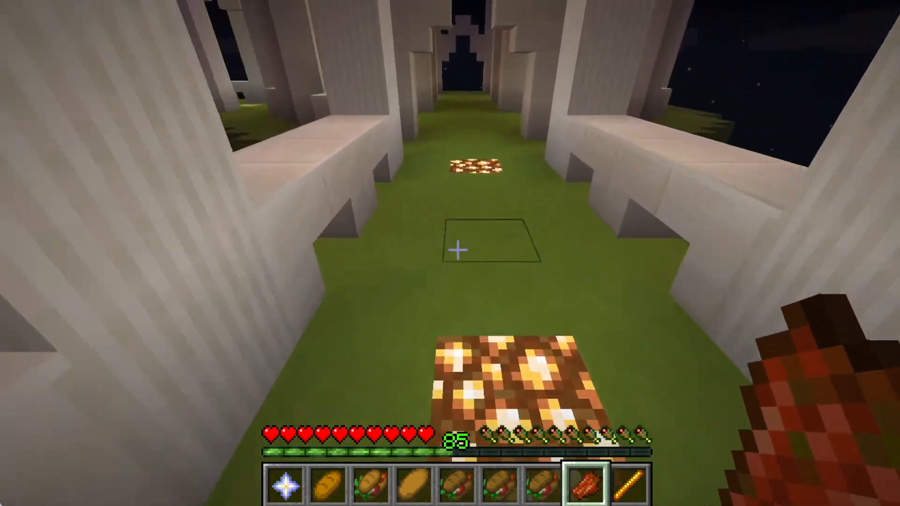
{"action": "key", "text": "w"}
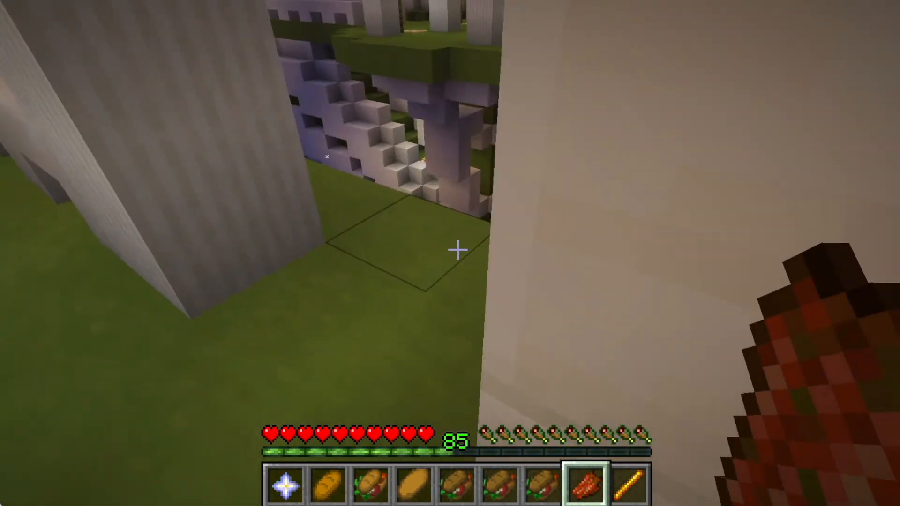
{"action": "key", "text": "w"}
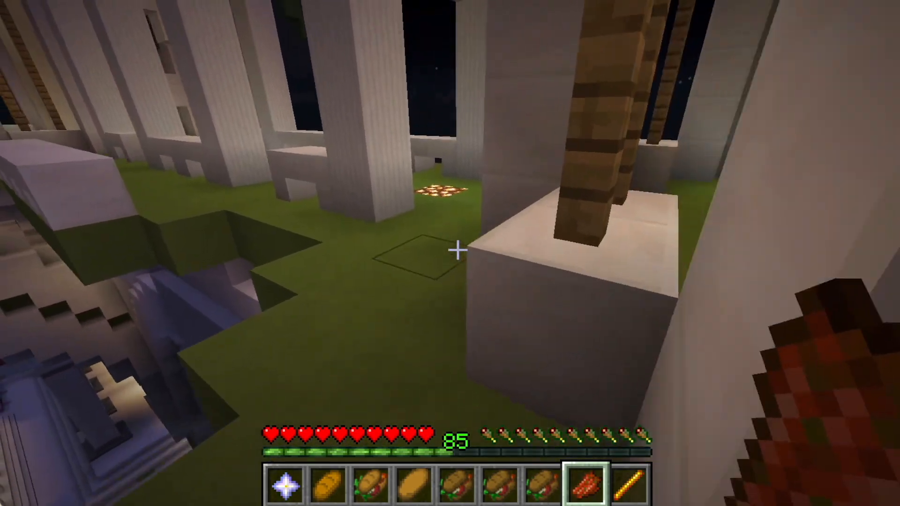
{"action": "key", "text": "w"}
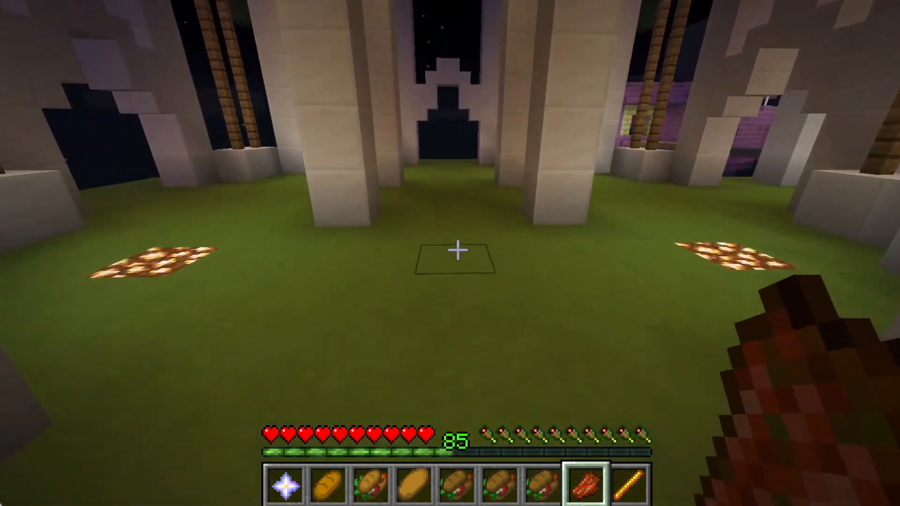
{"action": "key", "text": "w"}
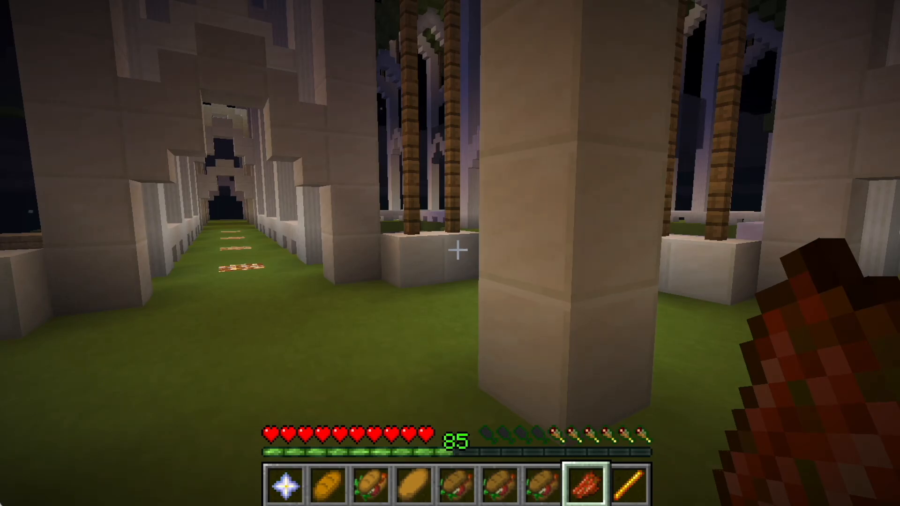
{"action": "key", "text": "4"}
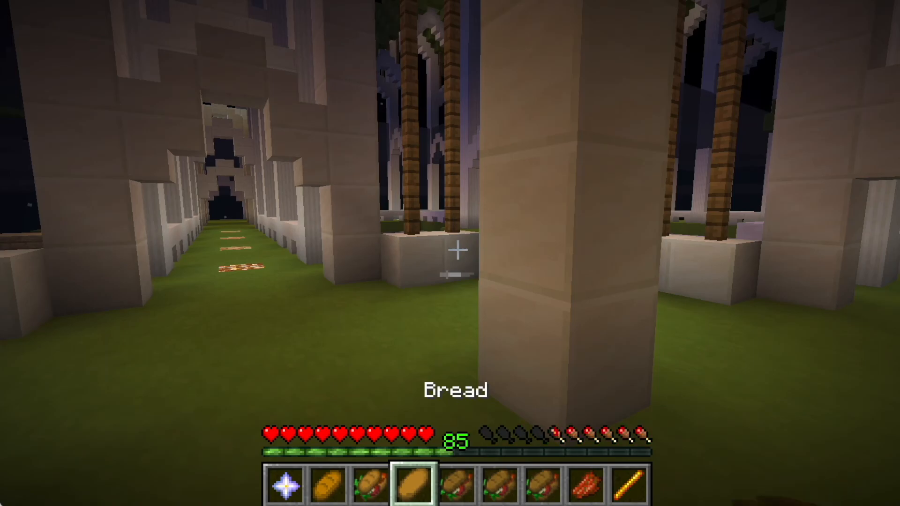
{"action": "right_click", "coordinate": [457, 251]}
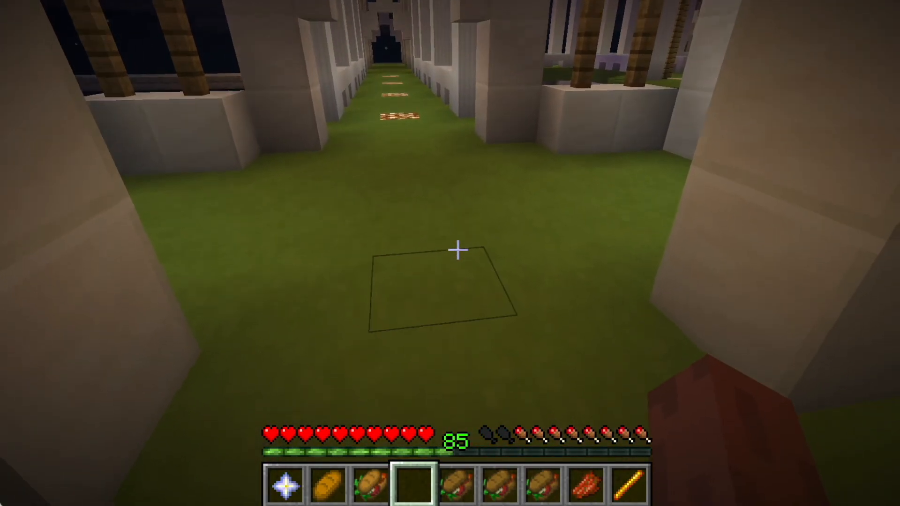
Step: Cycle through the hotbar items and open the inventory to inspect the bread and sandwich icons
{"action": "key", "text": "1"}
{"action": "key", "text": "2"}
{"action": "scroll", "coordinate": [457, 251], "scroll_direction": "down", "scroll_amount": 5}
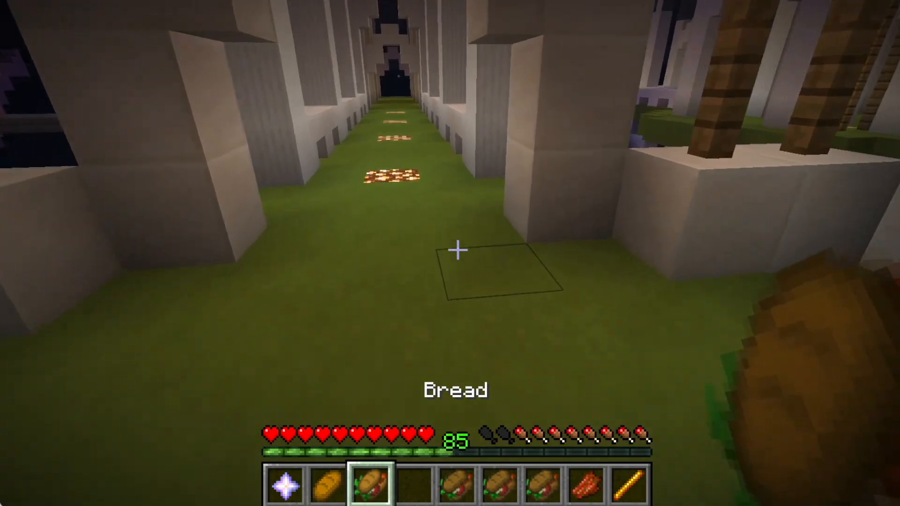
{"action": "scroll", "coordinate": [458, 251], "scroll_direction": "up", "scroll_amount": 4}
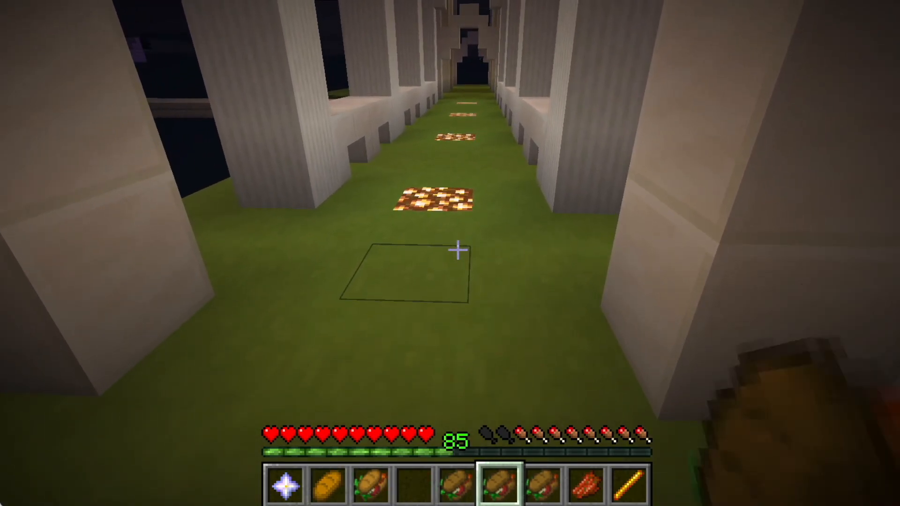
{"action": "key", "text": "e"}
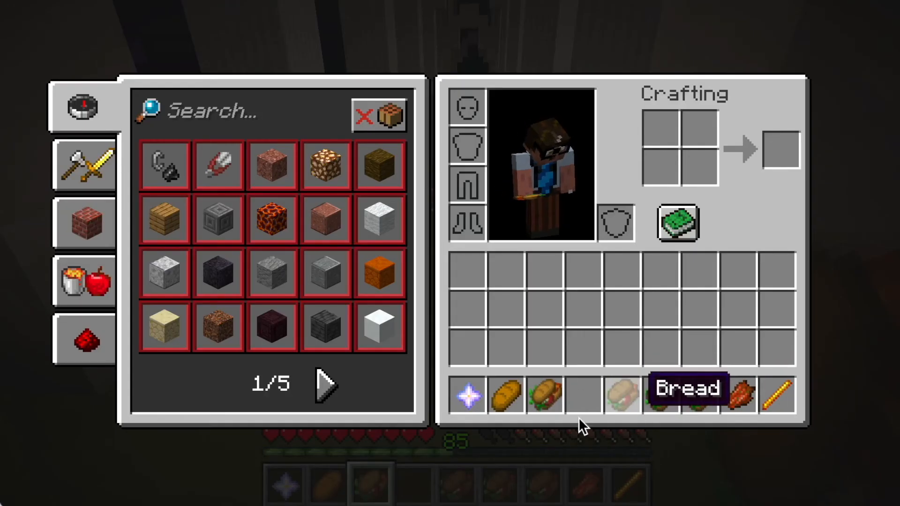
{"action": "key", "text": "e"}
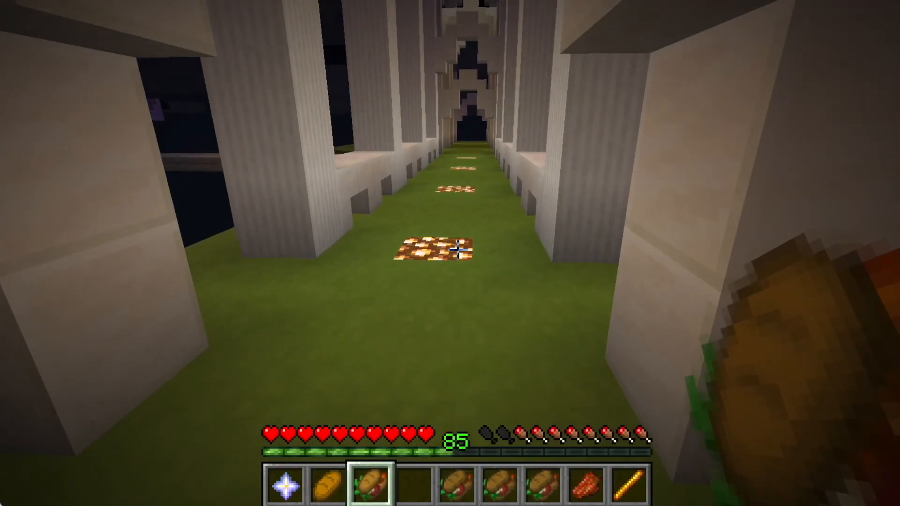